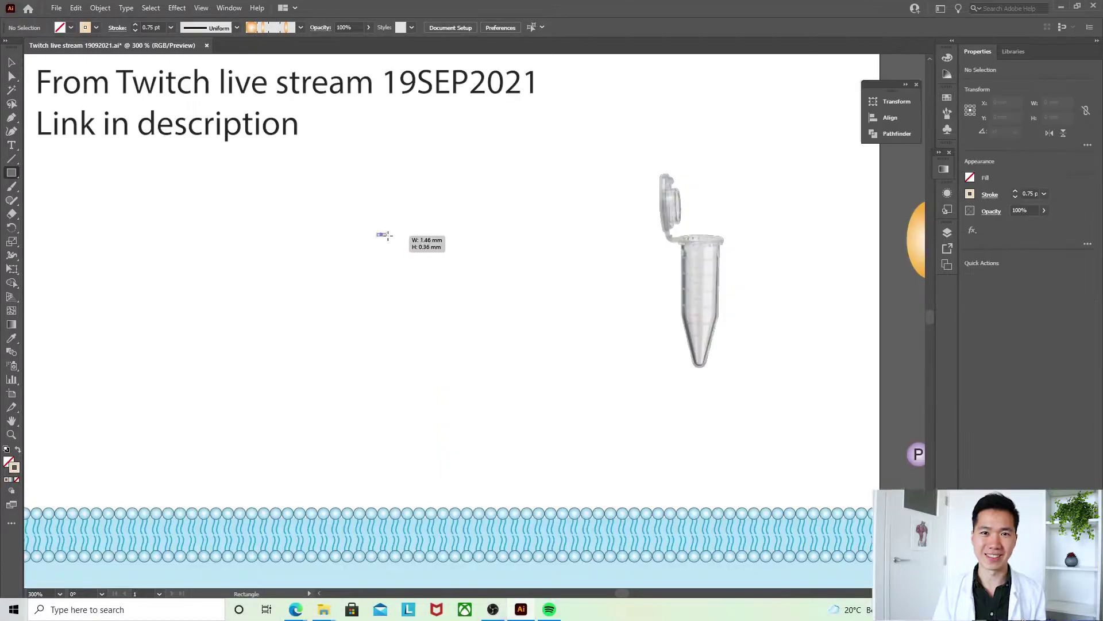
- Draw a rim rectangle about 6.6 × 1 mm and a tube body rectangle about 5.5 × 15.3 mm beneath it
{"action": "mouse_move", "coordinate": [378, 235]}
{"action": "left_mouse_down"}
{"action": "mouse_move", "coordinate": [427, 240]}
{"action": "mouse_move", "coordinate": [418, 236]}
{"action": "left_mouse_up"}
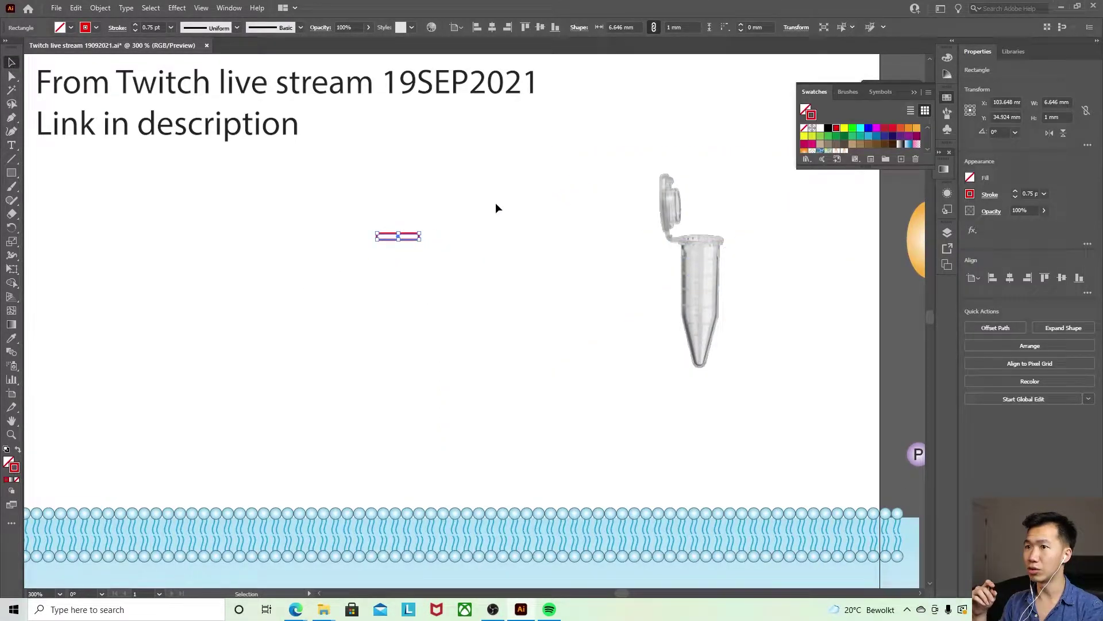
{"action": "left_click", "coordinate": [467, 218]}
{"action": "key", "text": "m"}
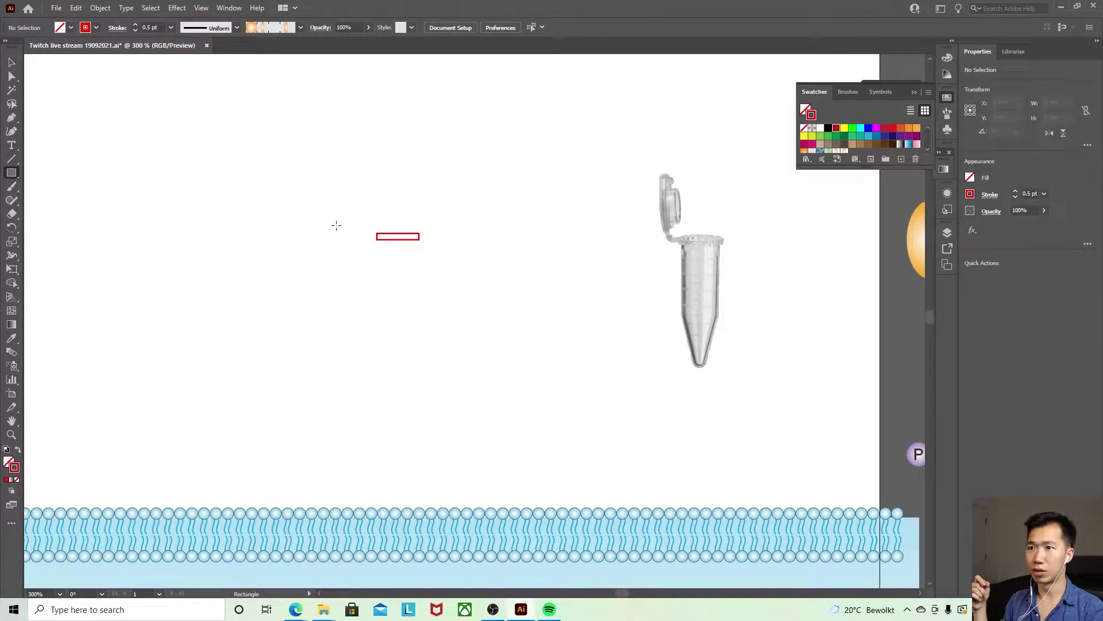
{"action": "left_click_drag", "start_coordinate": [381, 239], "coordinate": [417, 337]}
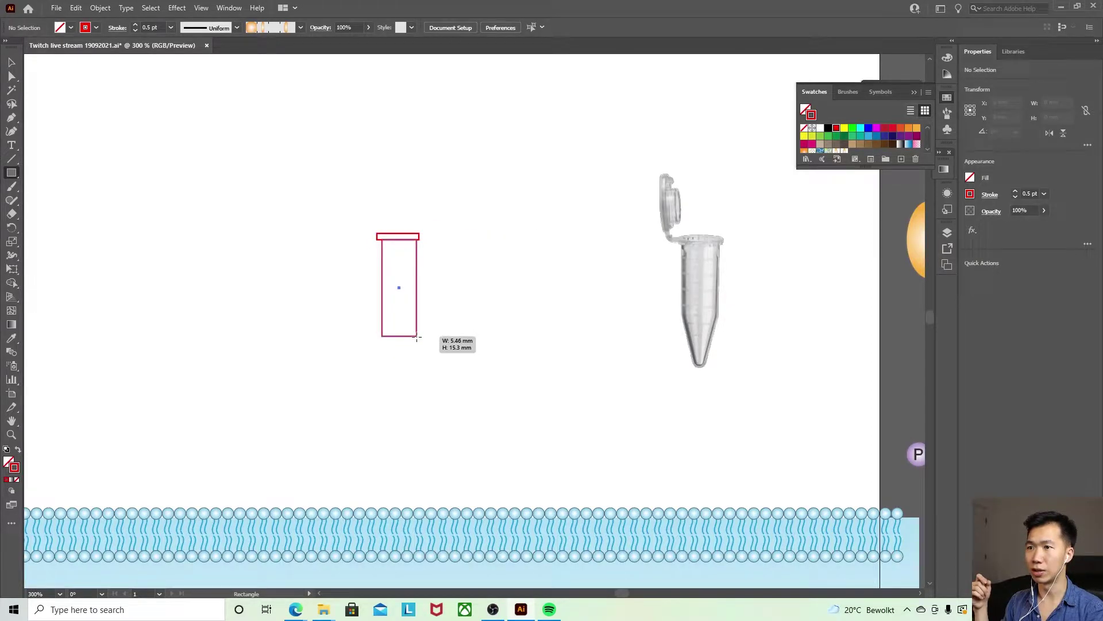
- Create a 3-sided polygon, rotate it 180°, and place its flat edge along the bottom of the tube body
{"action": "left_click", "coordinate": [465, 220]}
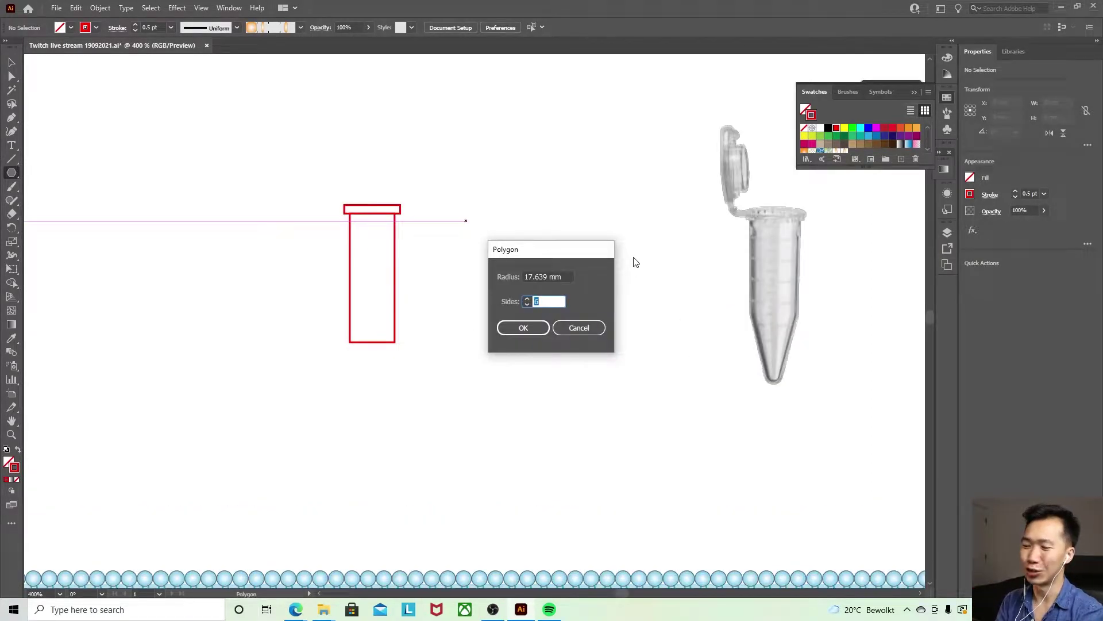
{"action": "type", "text": "3"}
{"action": "key", "text": "Return"}
{"action": "key", "text": "v"}
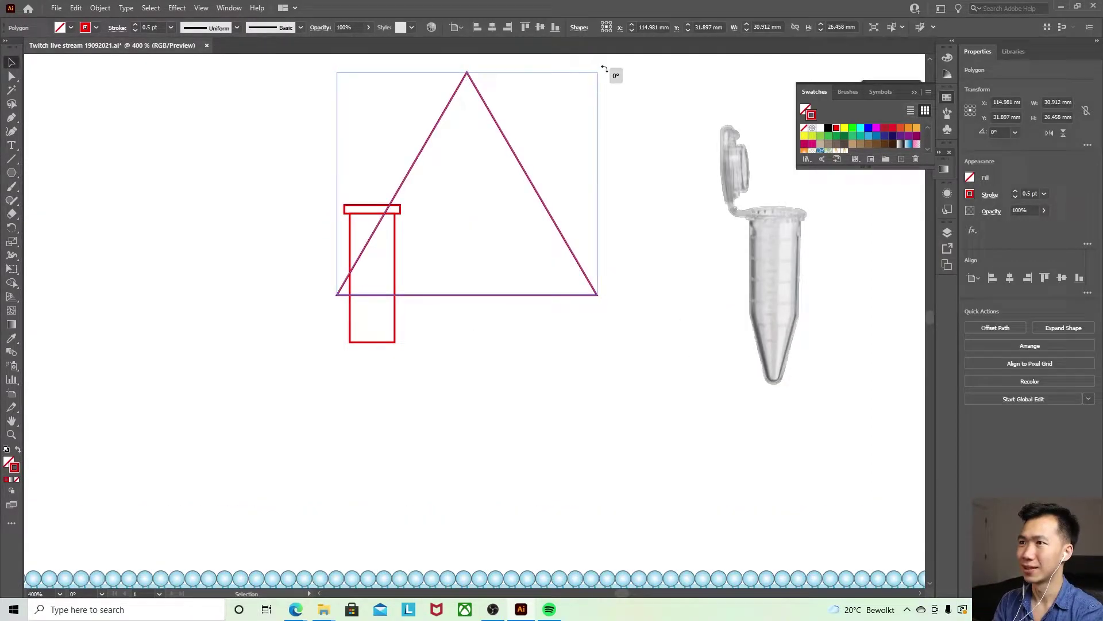
{"action": "left_click_drag", "start_coordinate": [604, 69], "coordinate": [345, 293]}
{"action": "left_click_drag", "start_coordinate": [521, 149], "coordinate": [474, 344]}
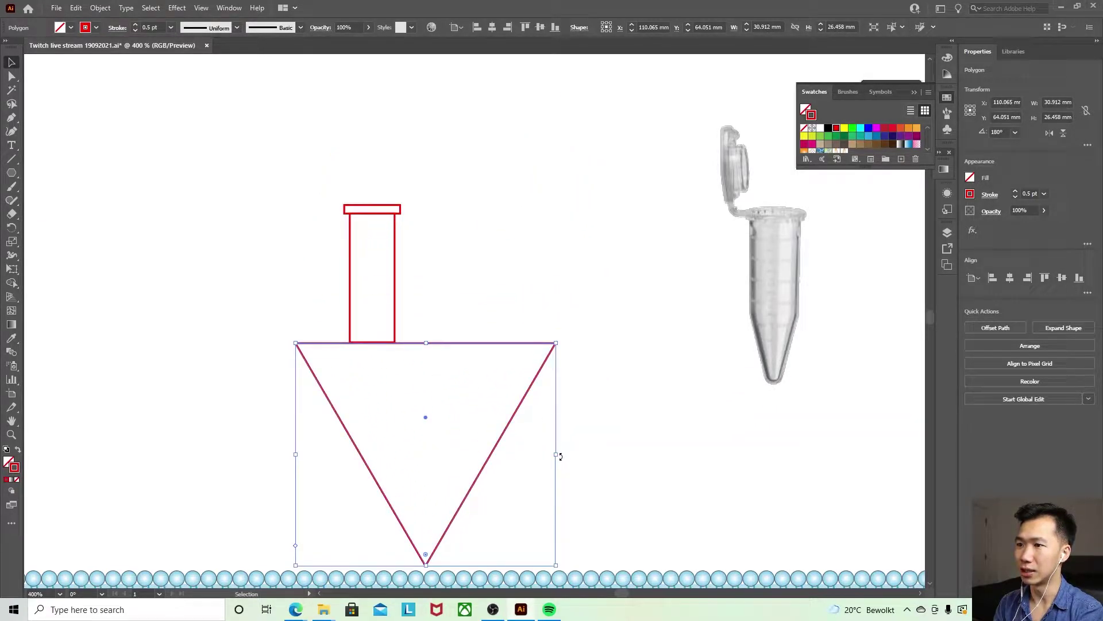
- Narrow the inverted triangle to the tube body's width and shorten it to about 9.64 mm high
{"action": "left_click_drag", "start_coordinate": [560, 455], "coordinate": [396, 449]}
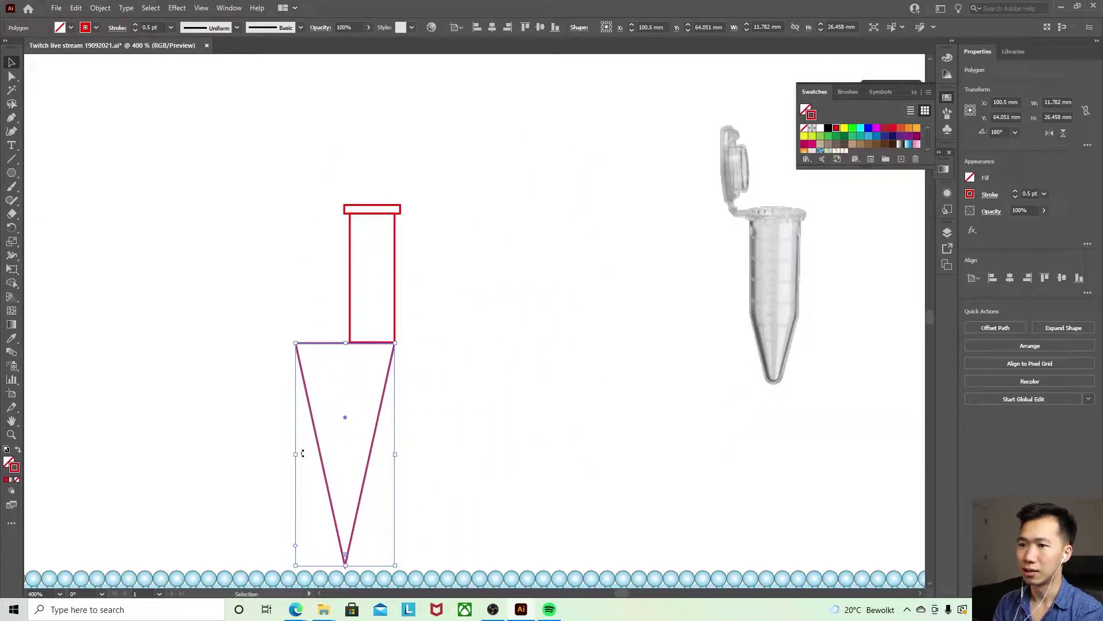
{"action": "left_click_drag", "start_coordinate": [294, 455], "coordinate": [350, 448]}
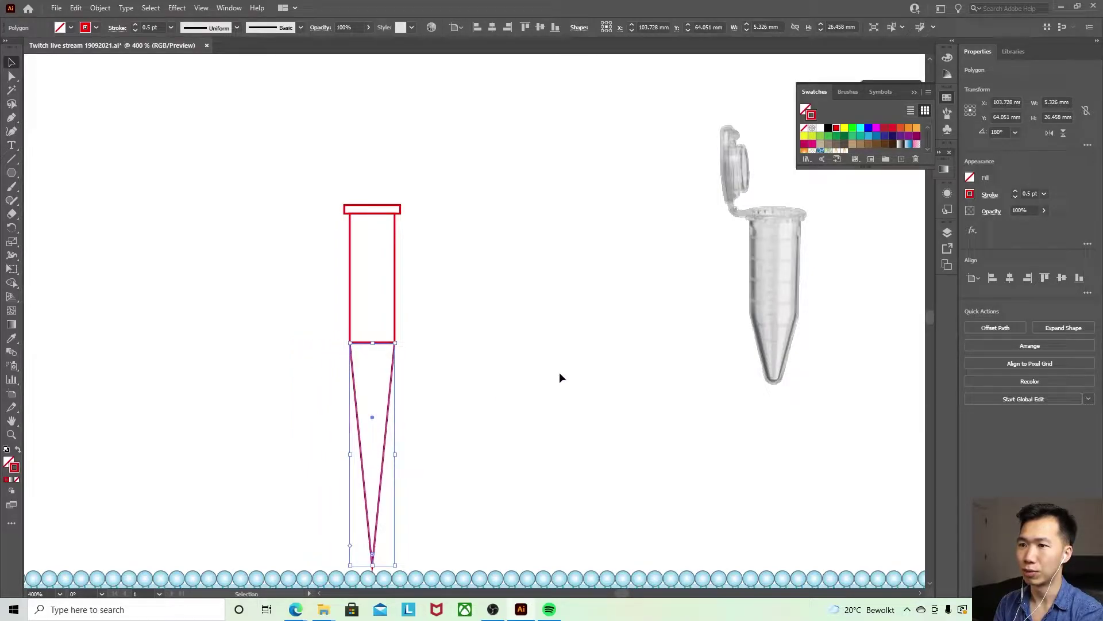
{"action": "left_click_drag", "start_coordinate": [553, 400], "coordinate": [573, 298]}
{"action": "left_click_drag", "start_coordinate": [392, 463], "coordinate": [386, 316]}
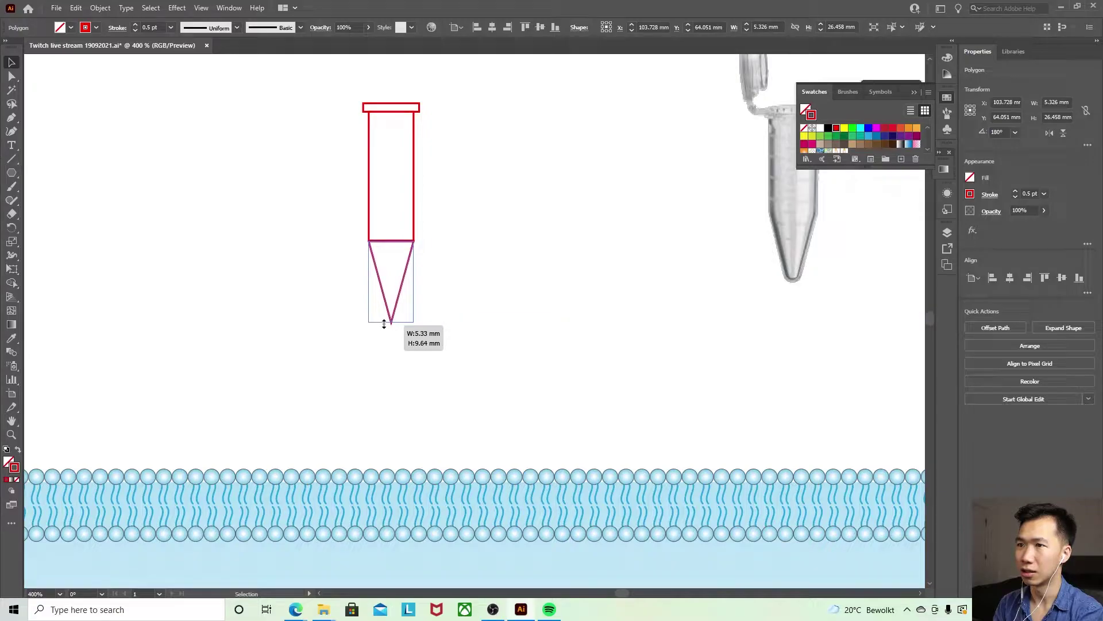
{"action": "left_click", "coordinate": [522, 273]}
{"action": "left_click_drag", "start_coordinate": [522, 273], "coordinate": [477, 400]}
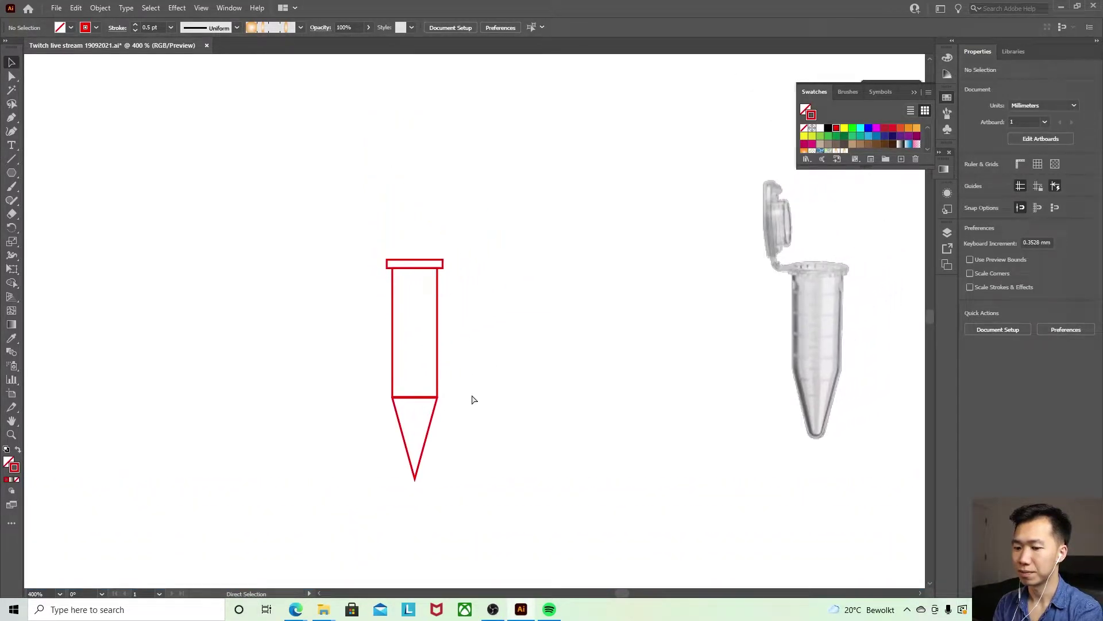
- Round only the bottom tip of the triangle into a small curved tube end
{"action": "left_click", "coordinate": [419, 464]}
{"action": "key", "text": "a"}
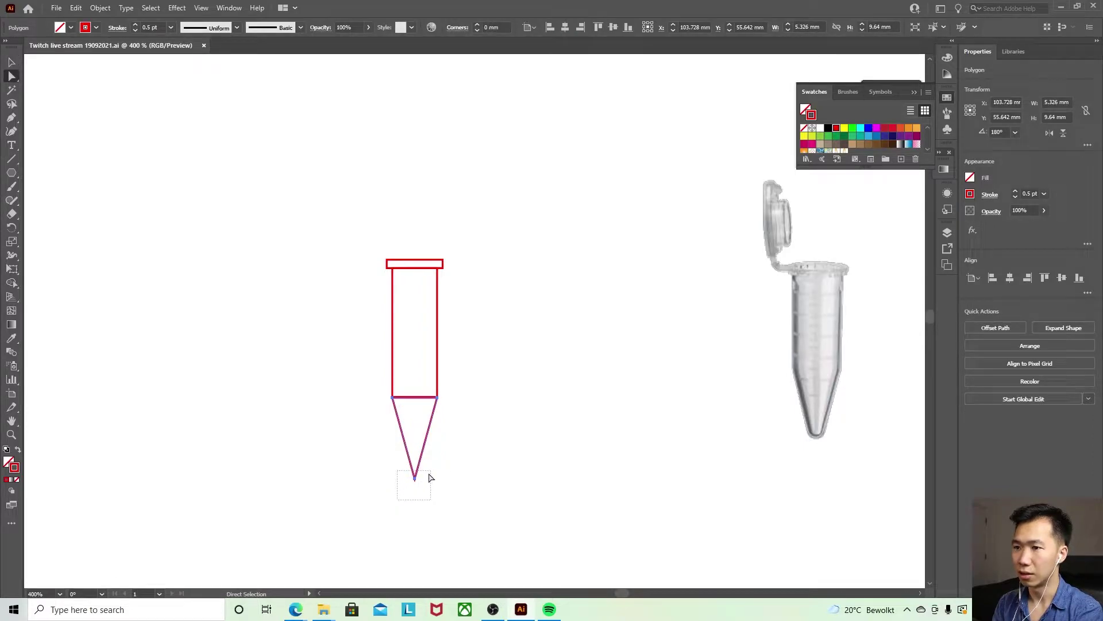
{"action": "left_click_drag", "start_coordinate": [429, 474], "coordinate": [447, 479]}
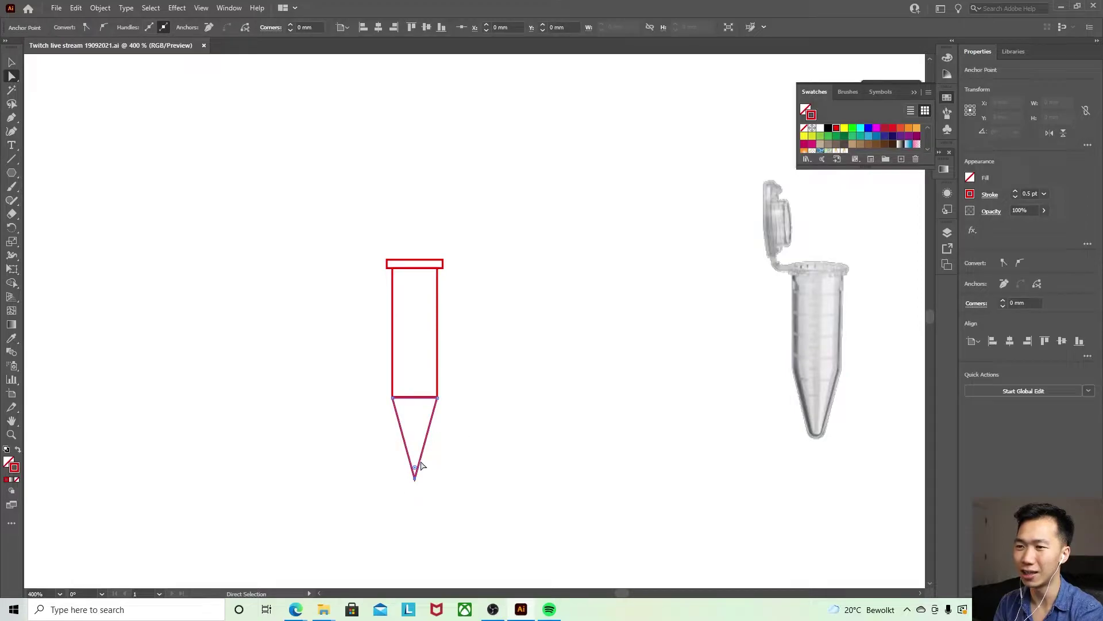
{"action": "mouse_move", "coordinate": [414, 463]}
{"action": "left_mouse_down"}
{"action": "mouse_move", "coordinate": [417, 444]}
{"action": "mouse_move", "coordinate": [420, 486]}
{"action": "mouse_move", "coordinate": [421, 460]}
{"action": "left_mouse_up"}
{"action": "key", "text": "v"}
{"action": "left_click", "coordinate": [496, 411]}
{"action": "left_click_drag", "start_coordinate": [495, 367], "coordinate": [494, 416]}
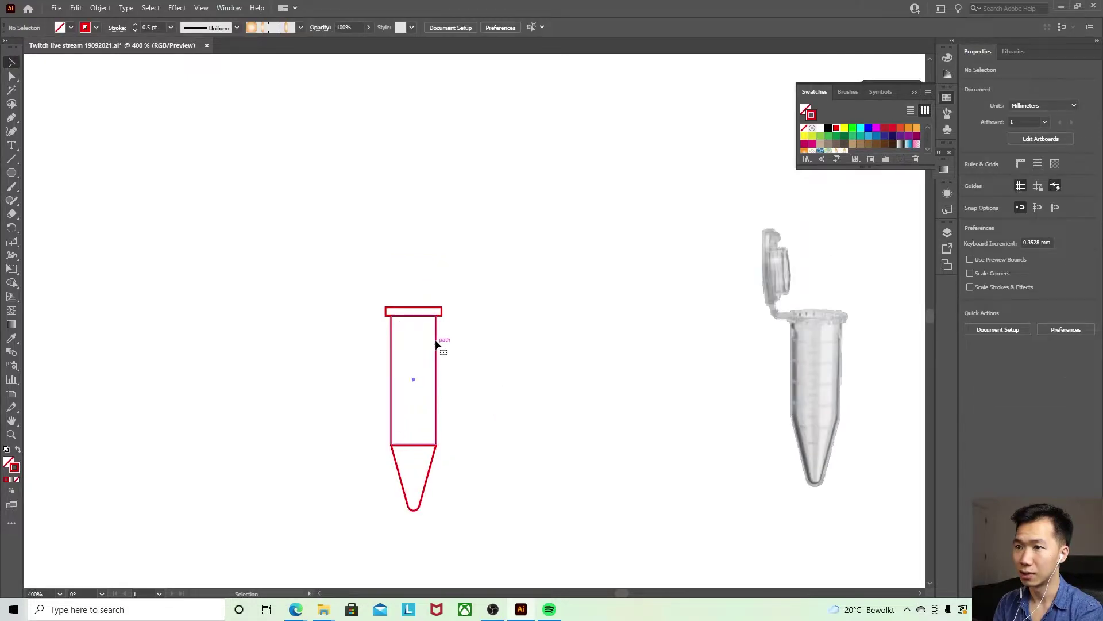
- Shorten the tube body from its top end with the rim lowered onto it, and round the rim's corners to about 0.213 mm
{"action": "left_click", "coordinate": [436, 344]}
{"action": "left_click_drag", "start_coordinate": [416, 314], "coordinate": [421, 340]}
{"action": "left_click", "coordinate": [422, 328]}
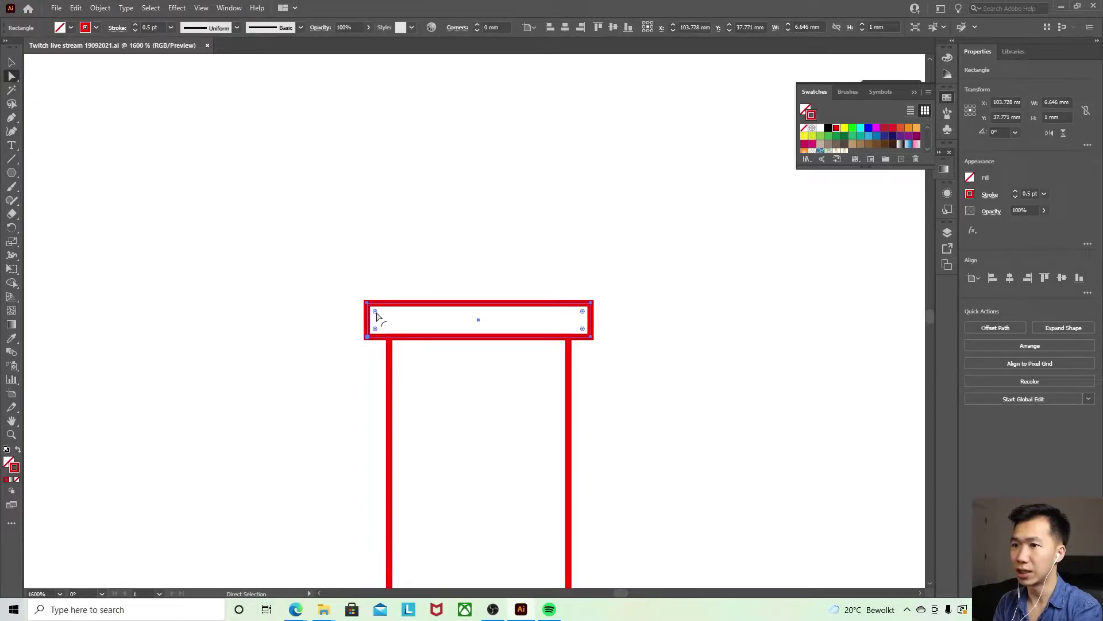
{"action": "left_click_drag", "start_coordinate": [375, 313], "coordinate": [383, 318]}
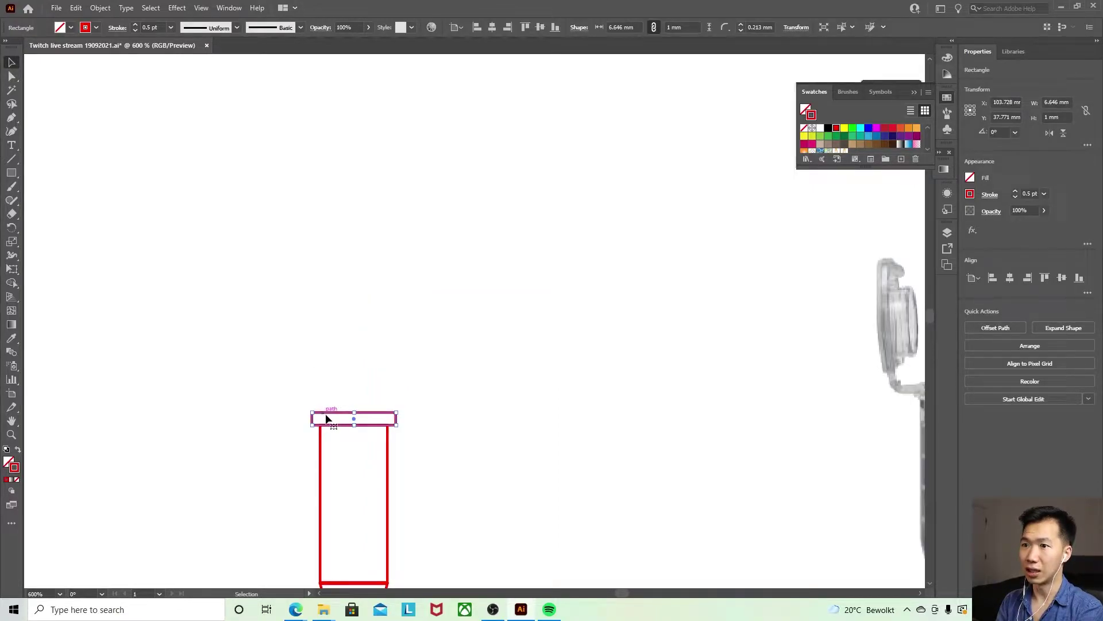
- Draw a circle about 5.1 mm across and move it so its lowest point meets the rim's left end
{"action": "left_click_drag", "start_coordinate": [11, 173], "coordinate": [12, 172]}
{"action": "left_click", "coordinate": [66, 199]}
{"action": "left_click_drag", "start_coordinate": [305, 240], "coordinate": [393, 291]}
{"action": "left_click_drag", "start_coordinate": [499, 265], "coordinate": [357, 263]}
{"action": "left_click_drag", "start_coordinate": [142, 220], "coordinate": [273, 217]}
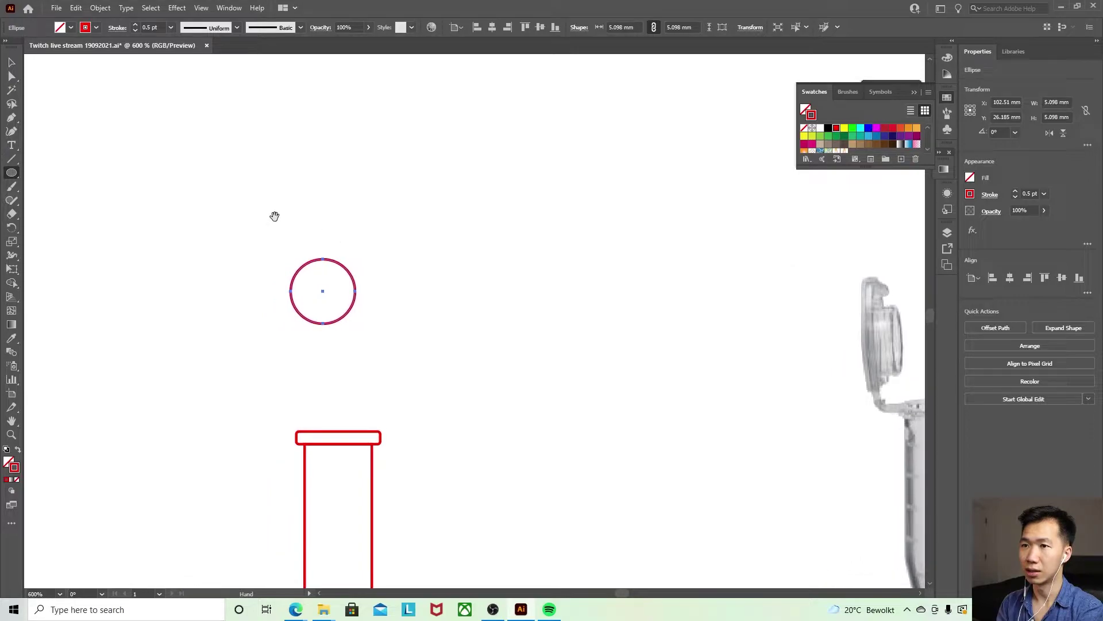
{"action": "key", "text": "v"}
{"action": "left_click_drag", "start_coordinate": [339, 270], "coordinate": [316, 383]}
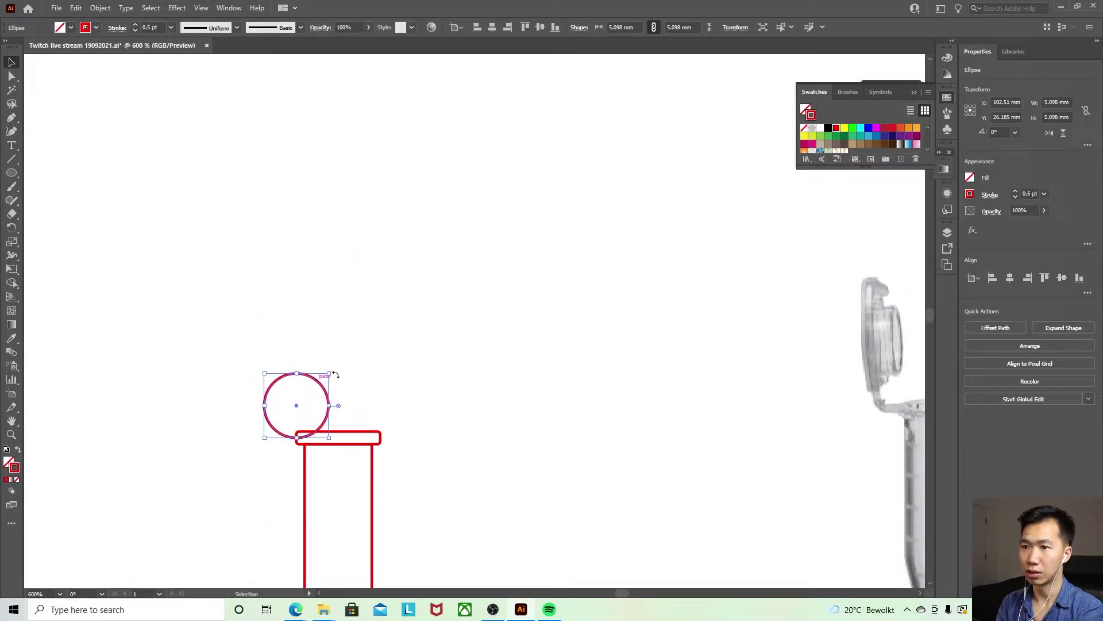
- Set the circle's stroke weight to 1.5 pt
{"action": "left_click", "coordinate": [148, 27]}
{"action": "scroll", "coordinate": [147, 27], "scroll_direction": "up", "scroll_amount": 15}
{"action": "type", "text": "."}
{"action": "key", "text": "Return"}
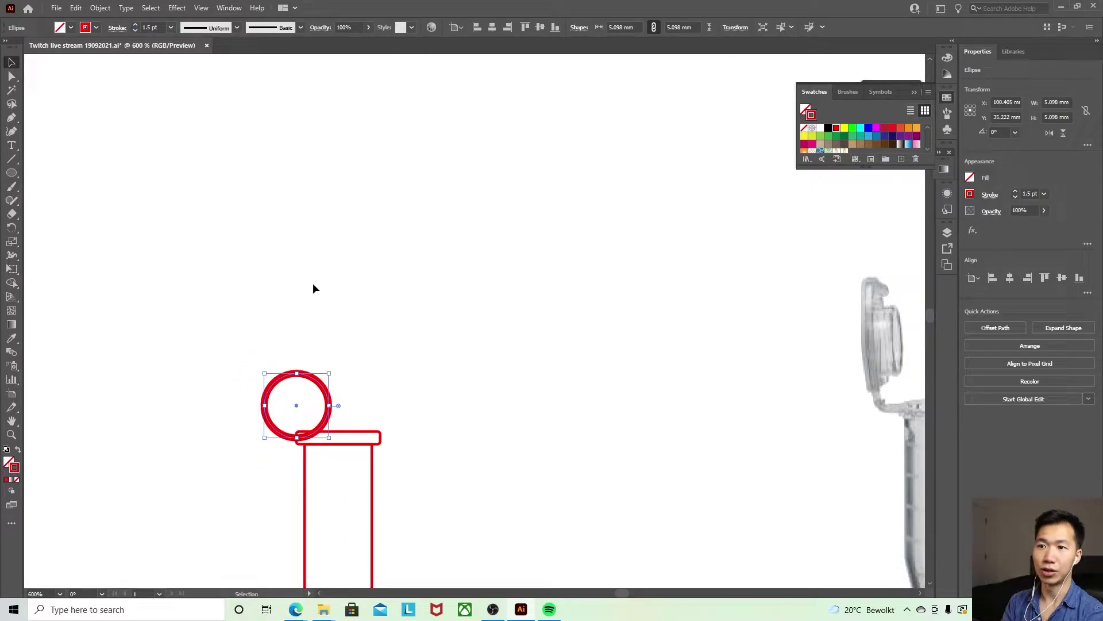
- Delete the circle's top and right anchor points, leaving the lower-left quarter arc as the lid hinge
{"action": "key", "text": "a"}
{"action": "left_click", "coordinate": [294, 372]}
{"action": "key", "text": "Delete"}
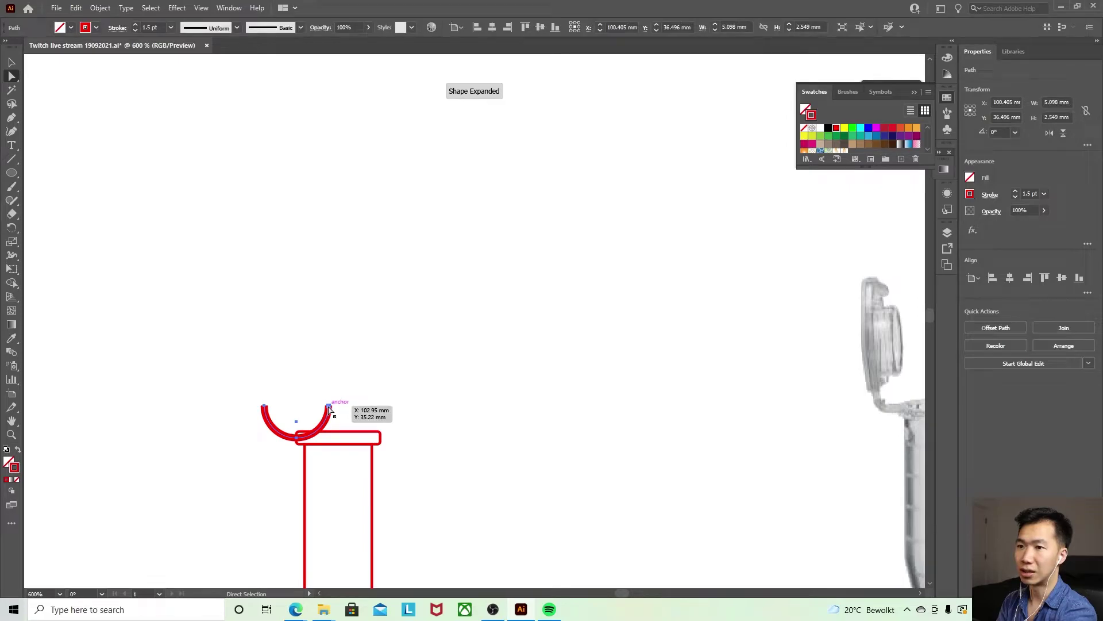
{"action": "left_click", "coordinate": [329, 405]}
{"action": "key", "text": "Delete"}
{"action": "key", "text": "v"}
- Convert the hinge arc's stroke into a shape with Outline Stroke
{"action": "left_click", "coordinate": [100, 8]}
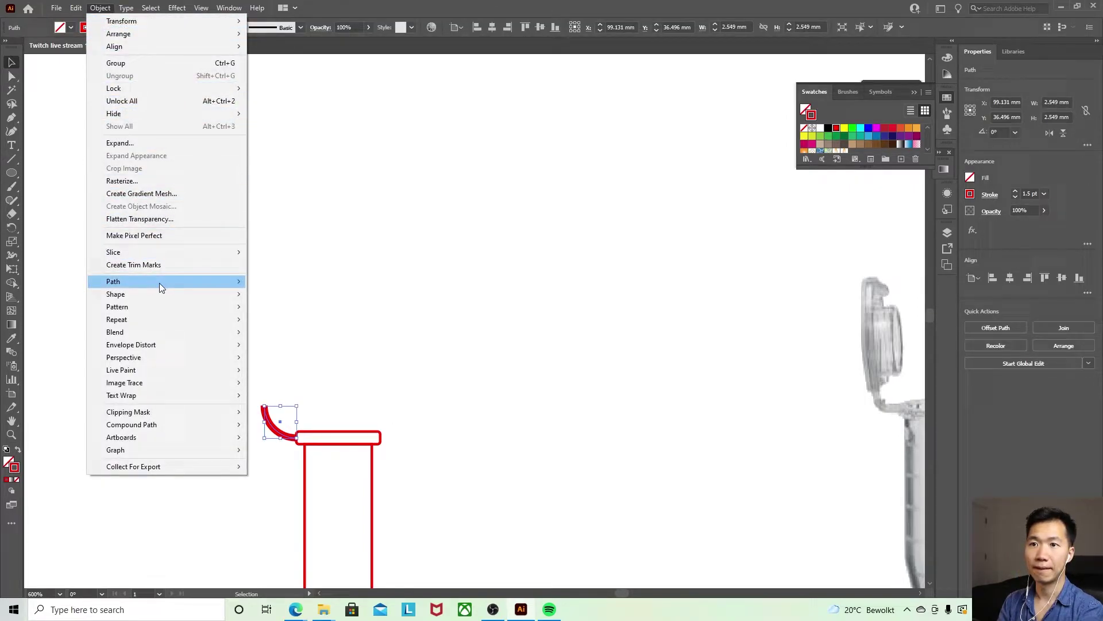
{"action": "mouse_move", "coordinate": [160, 282]}
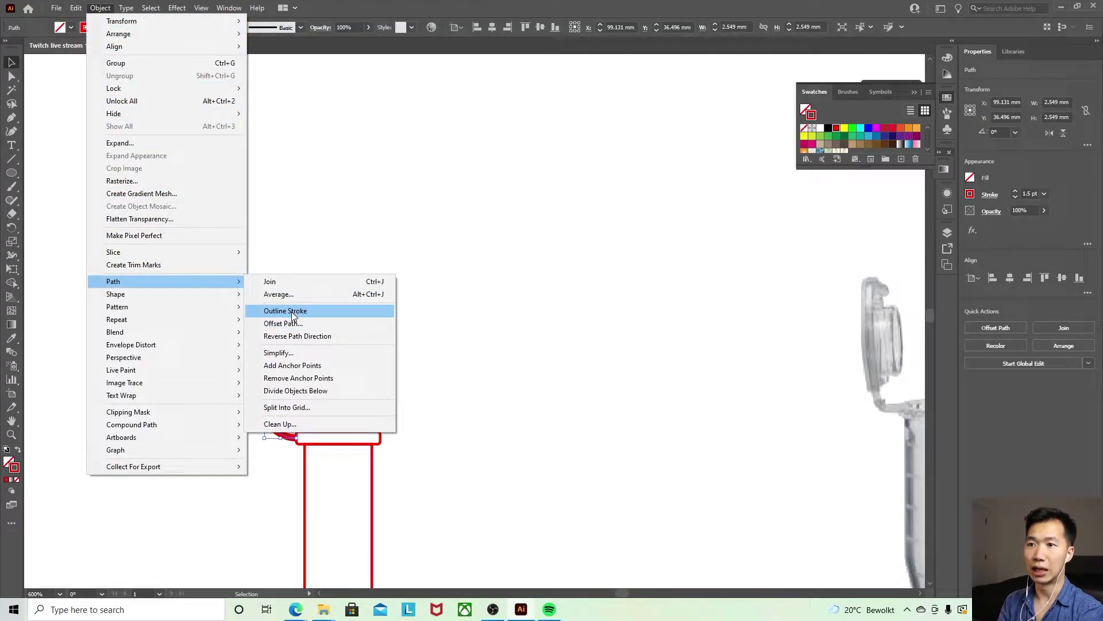
{"action": "left_click", "coordinate": [292, 310]}
{"action": "left_click", "coordinate": [253, 408]}
{"action": "left_click", "coordinate": [272, 419]}
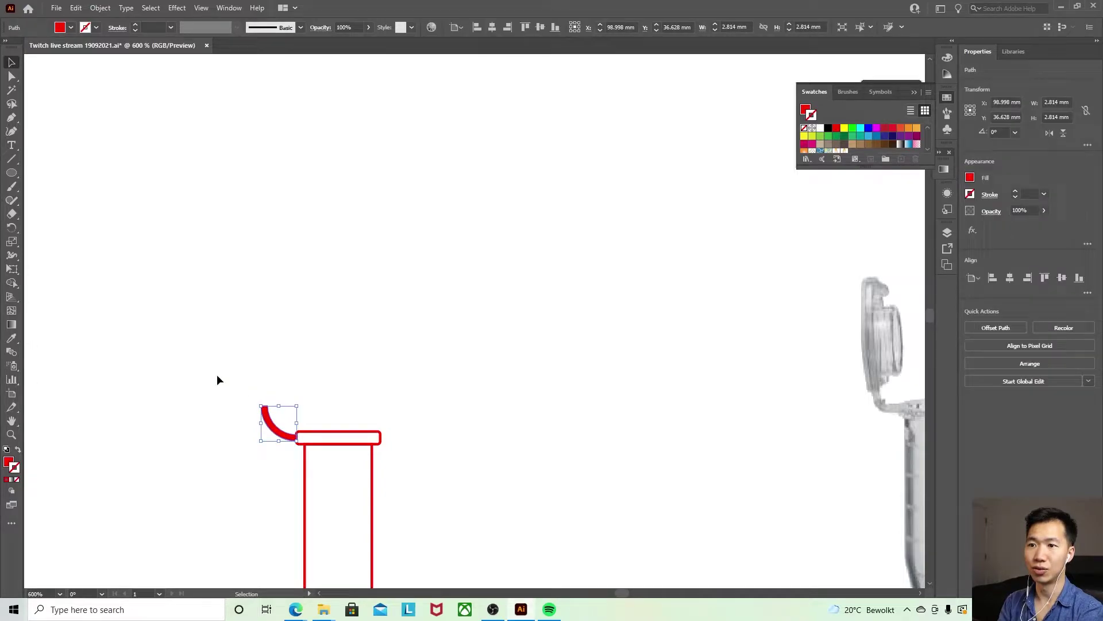
- Swap the hinge's fill and stroke colors so it has only a red outline, and set the stroke weight to 0.5 pt
{"action": "right_click", "coordinate": [26, 465]}
{"action": "left_click", "coordinate": [13, 449]}
{"action": "left_click", "coordinate": [18, 451]}
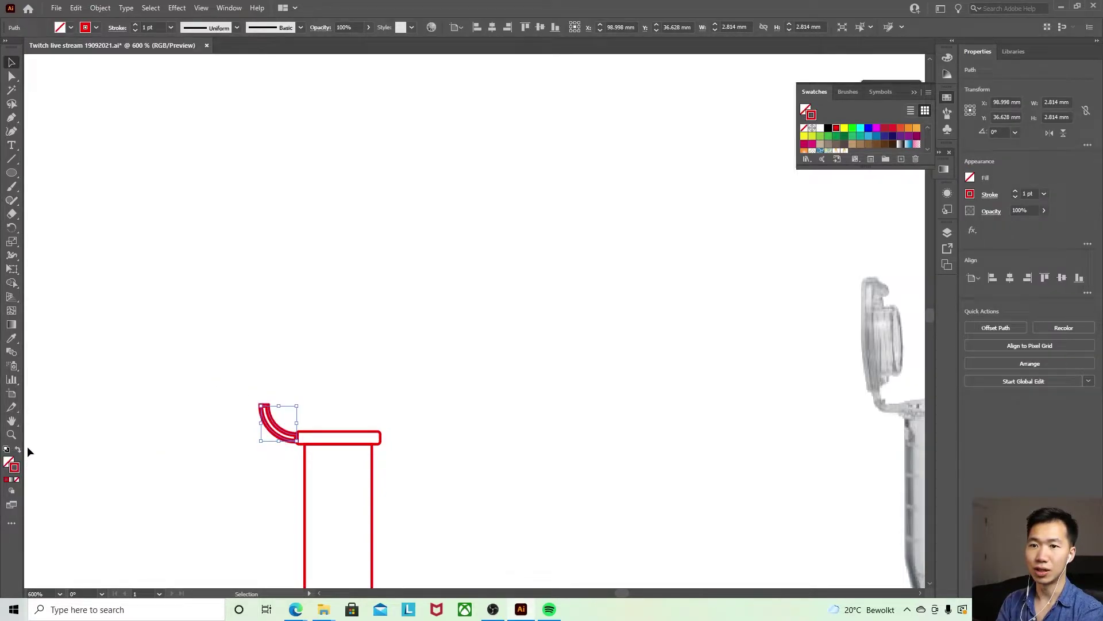
{"action": "left_click", "coordinate": [366, 409]}
{"action": "left_click", "coordinate": [273, 430]}
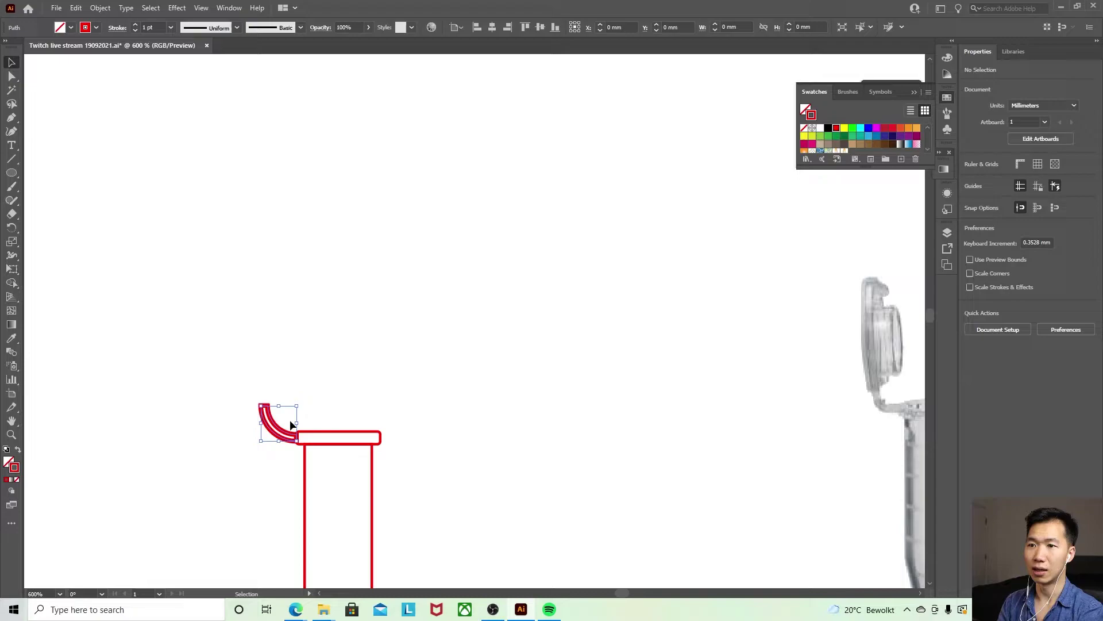
{"action": "left_click", "coordinate": [171, 28]}
{"action": "left_click", "coordinate": [187, 52]}
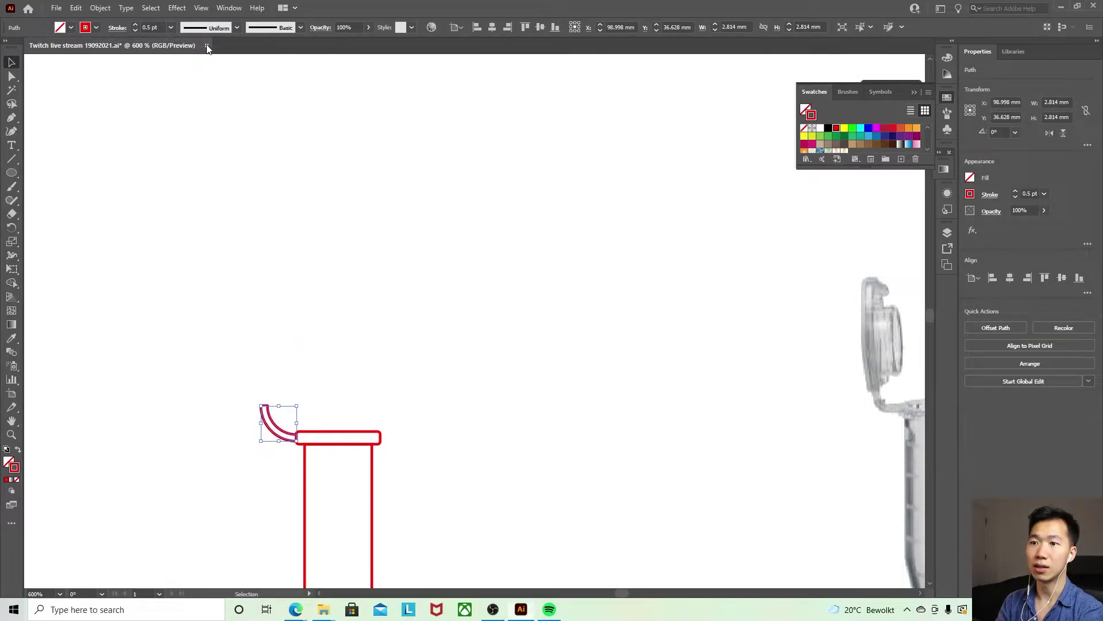
{"action": "left_click", "coordinate": [401, 301]}
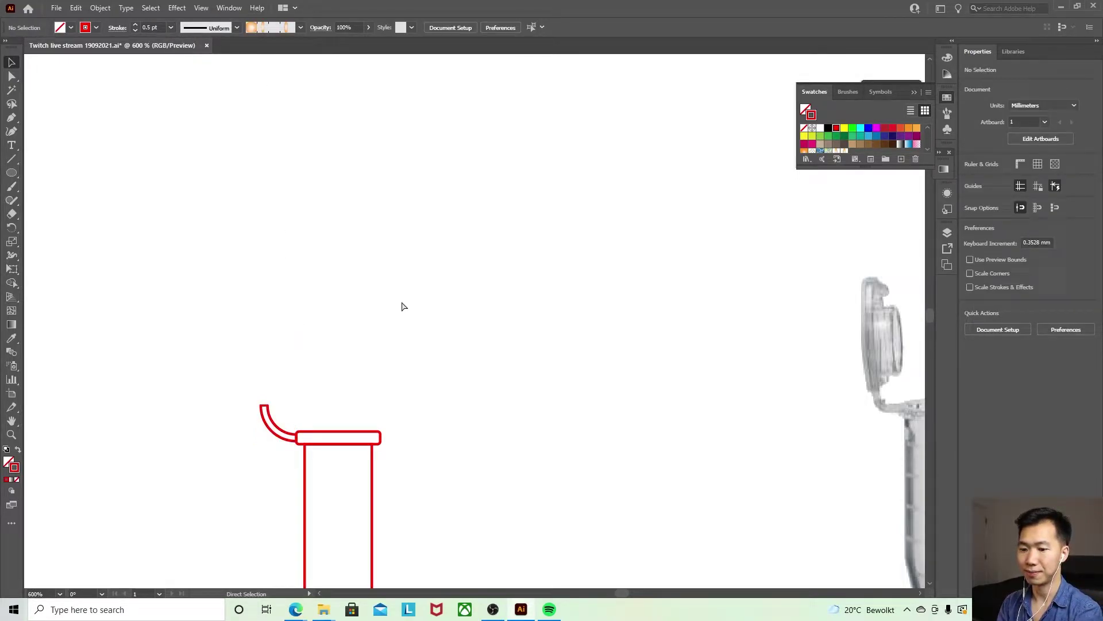
- Duplicate the rounded rim rectangle directly above the original for the lid
{"action": "key", "text": "ctrl+minus"}
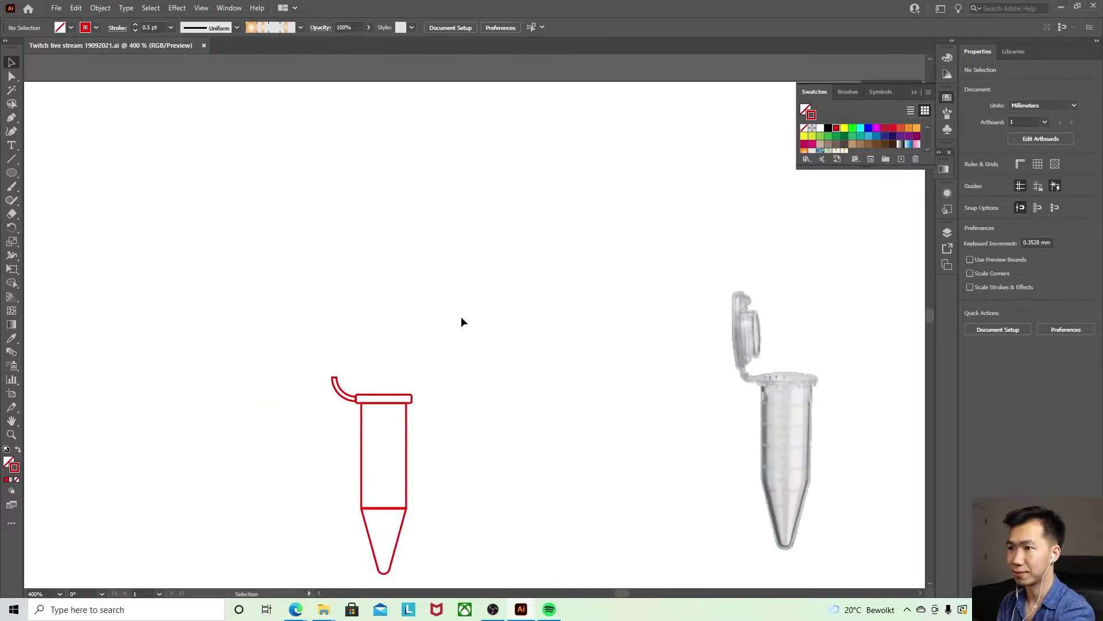
{"action": "left_click_drag", "start_coordinate": [649, 290], "coordinate": [605, 286]}
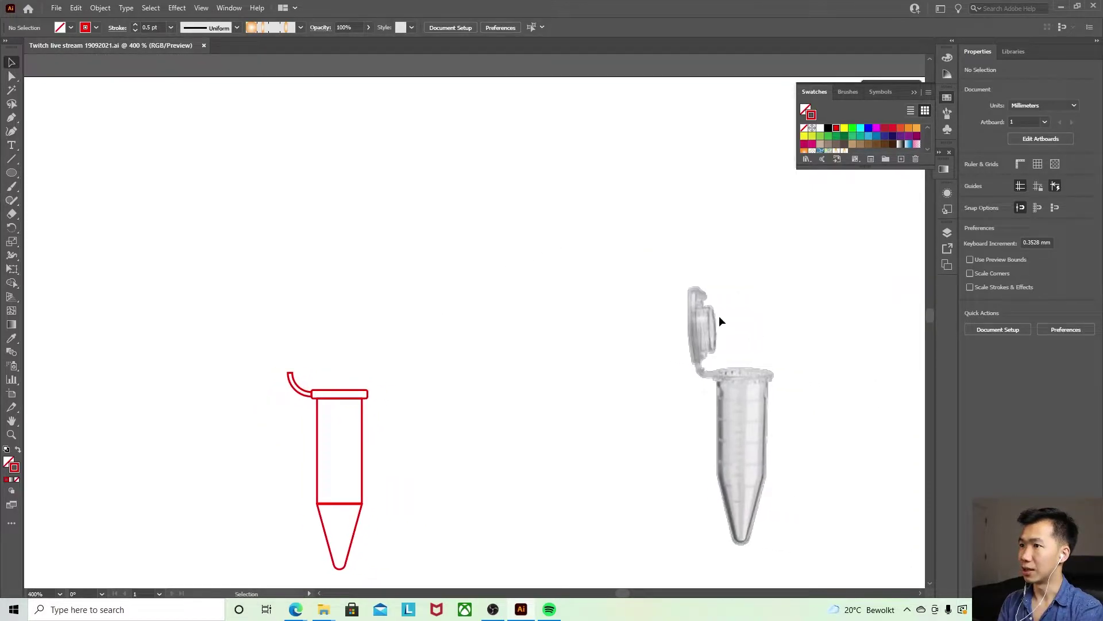
{"action": "key", "text": "ctrl+plus"}
{"action": "left_click_drag", "start_coordinate": [295, 427], "coordinate": [237, 400], "text": "alt"}
{"action": "key", "text": "ctrl+z"}
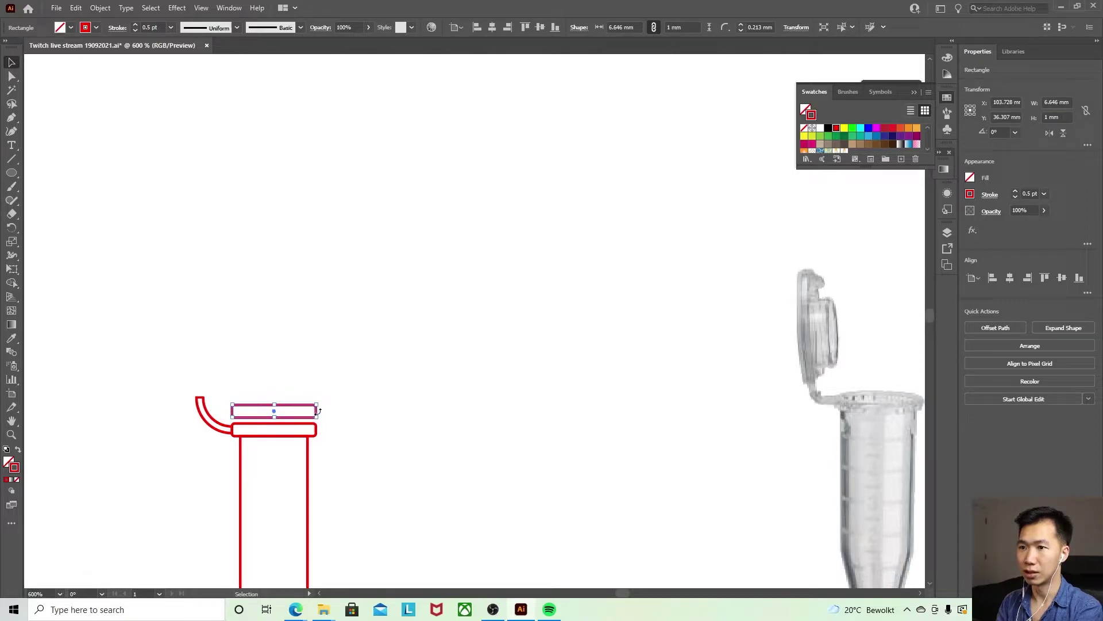
- Widen the copied rectangle to about 7.7 mm by extending its right end, keeping the corner rounding
{"action": "key", "text": "ctrl+plus"}
{"action": "key", "text": "ctrl+plus"}
{"action": "key", "text": "ctrl+plus"}
{"action": "key", "text": "ctrl+plus"}
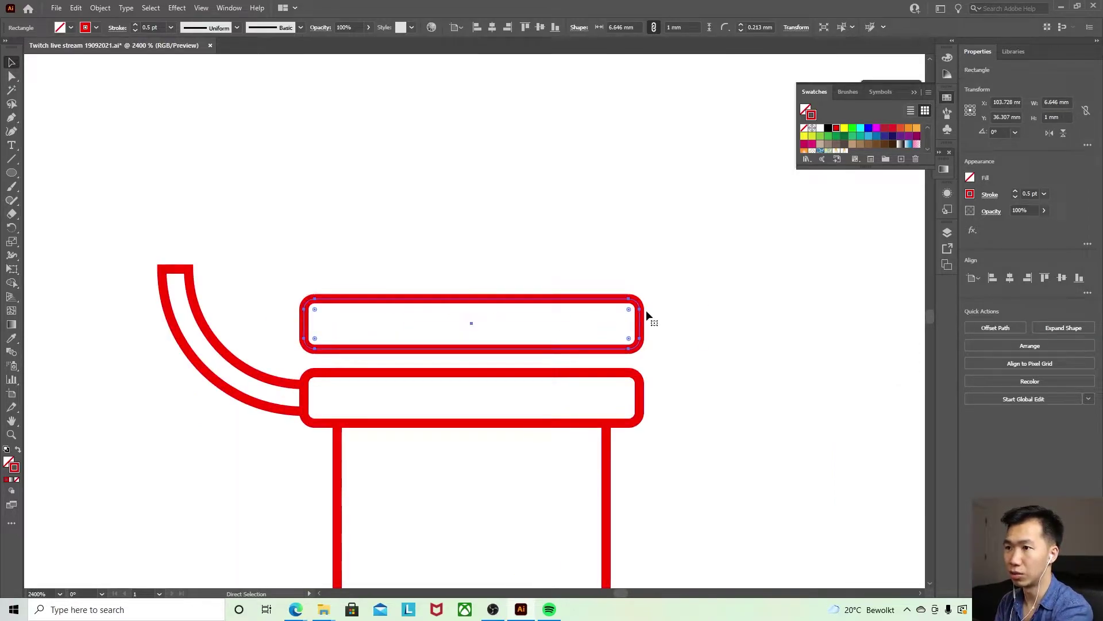
{"action": "left_click_drag", "start_coordinate": [639, 325], "coordinate": [696, 326]}
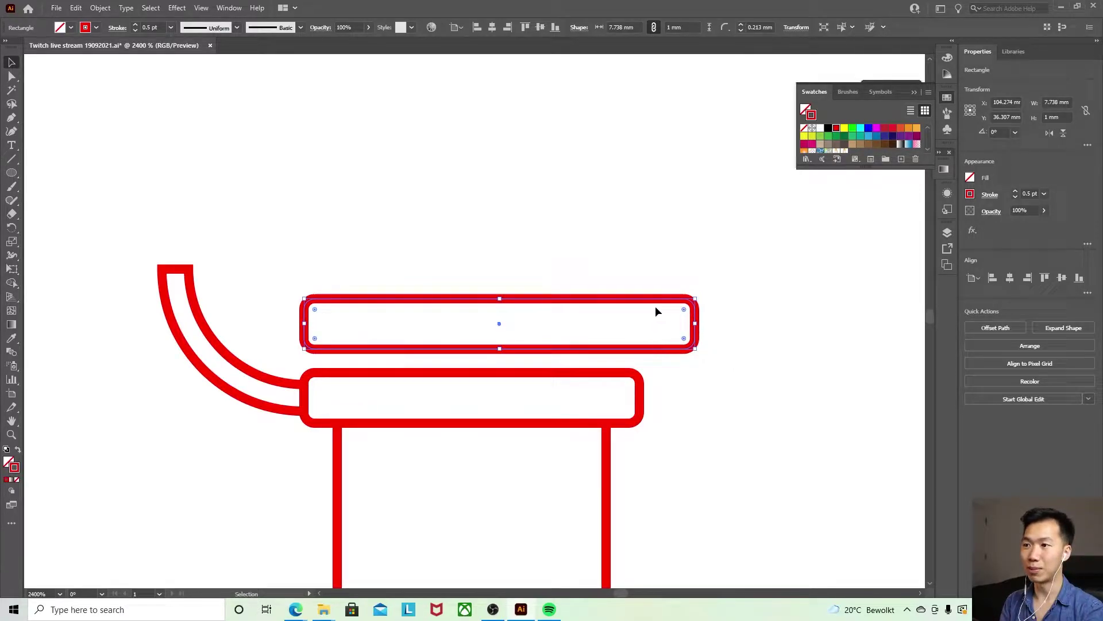
{"action": "left_click", "coordinate": [711, 329]}
- Stand the lid rectangle upright and place it on the upper end of the curved hinge
{"action": "key", "text": "ctrl+minus"}
{"action": "key", "text": "ctrl+minus"}
{"action": "key", "text": "ctrl+minus"}
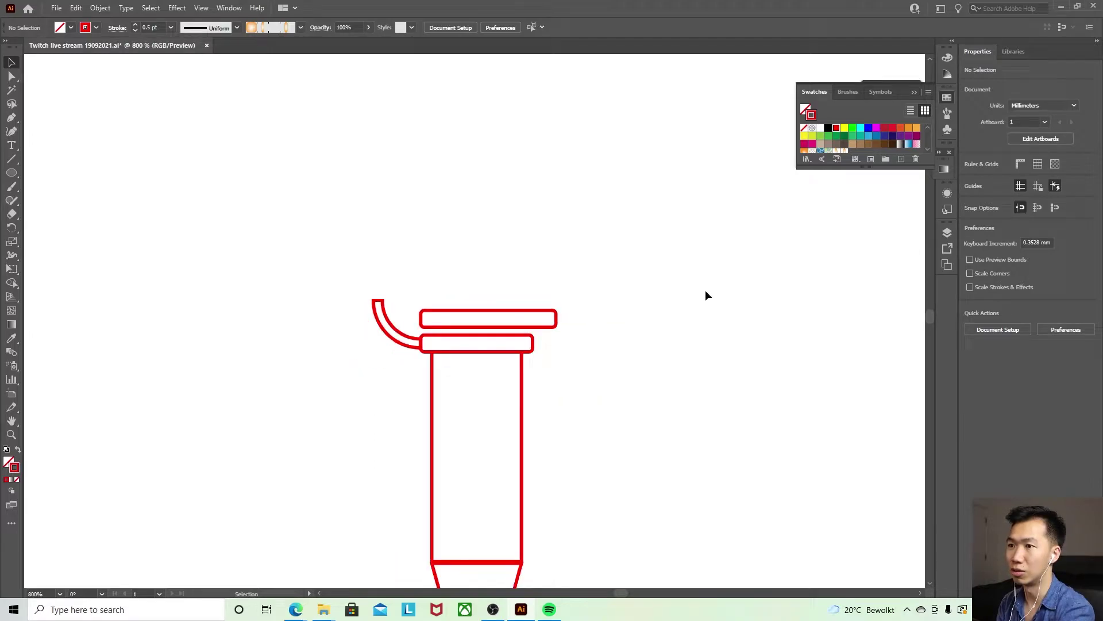
{"action": "left_click_drag", "start_coordinate": [575, 264], "coordinate": [466, 377]}
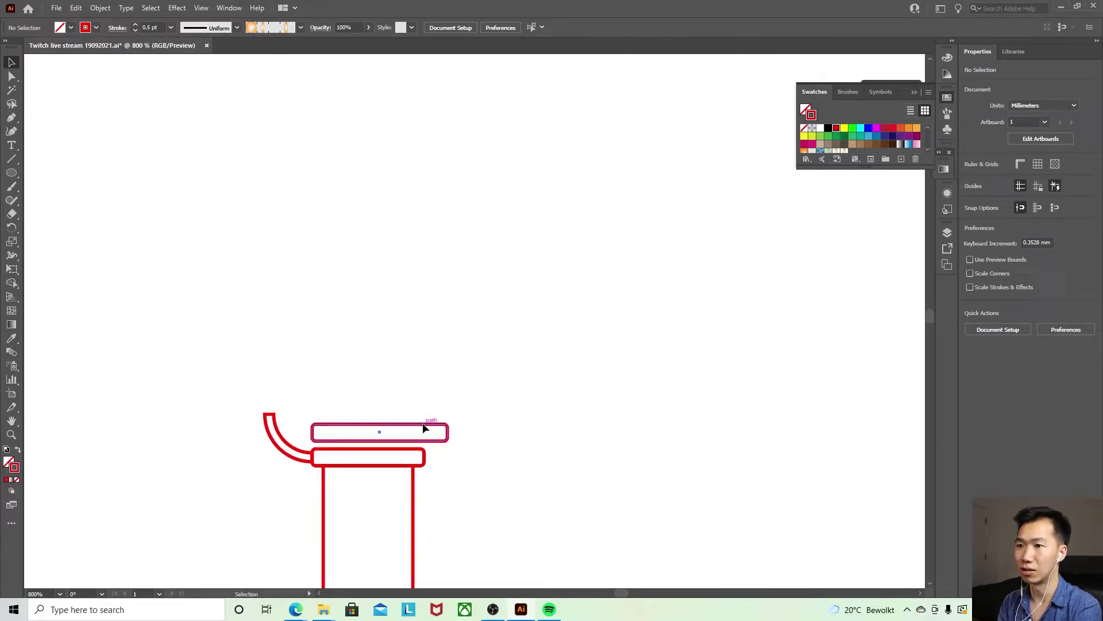
{"action": "left_click_drag", "start_coordinate": [424, 428], "coordinate": [278, 318]}
{"action": "left_click", "coordinate": [409, 310]}
{"action": "key", "text": "ctrl+minus"}
{"action": "key", "text": "ctrl+minus"}
{"action": "key", "text": "ctrl+minus"}
- Fill all parts of the tube drawing with white (FFFFFF)
{"action": "left_click_drag", "start_coordinate": [452, 314], "coordinate": [559, 506]}
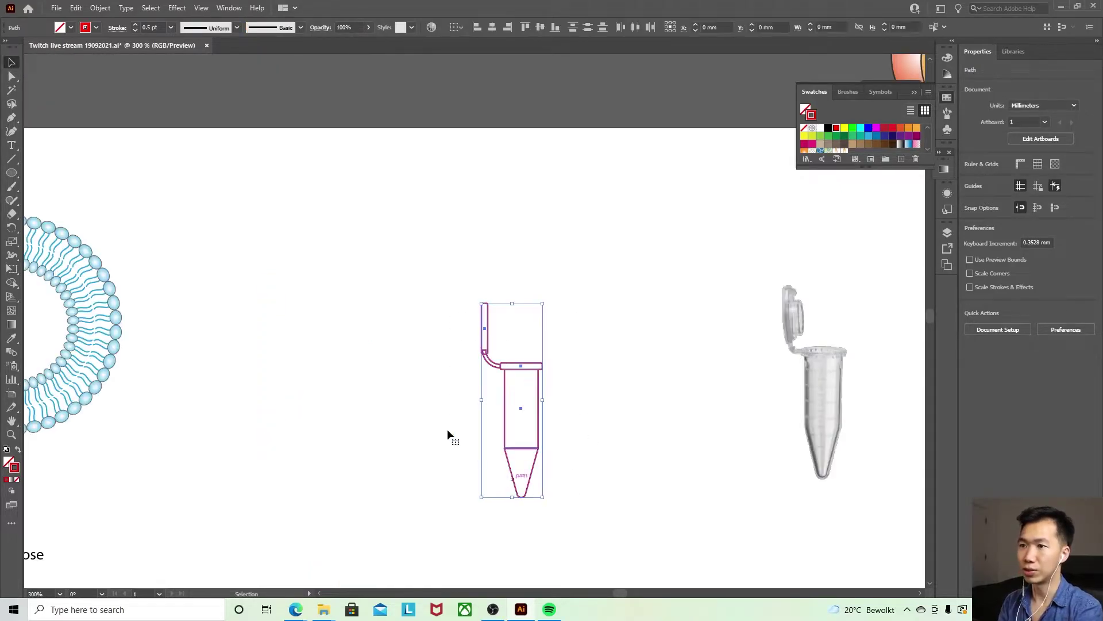
{"action": "left_click", "coordinate": [5, 462]}
{"action": "left_click", "coordinate": [820, 70]}
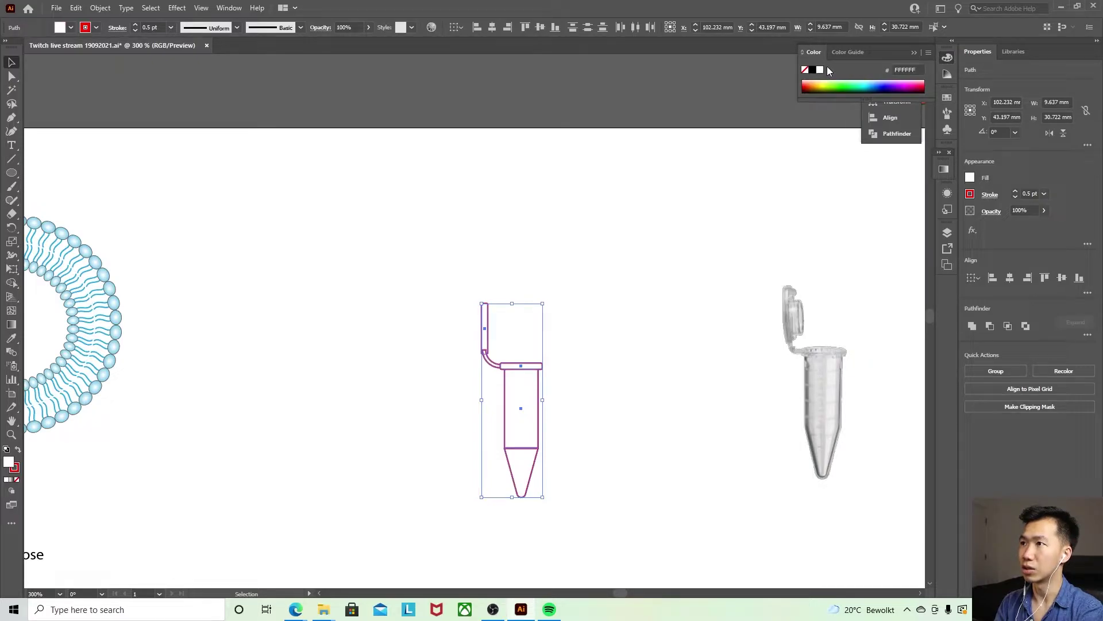
{"action": "left_click", "coordinate": [664, 107]}
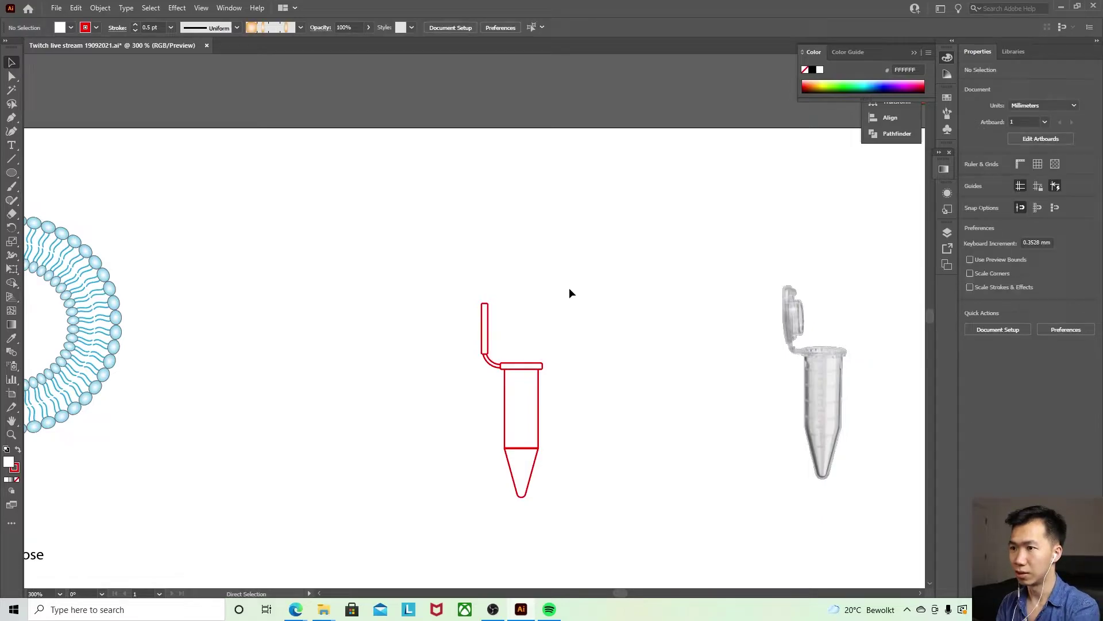
- Duplicate the upright lid rectangle directly beside the original on its inner side and widen the copy to about 2.8 mm
{"action": "key", "text": "ctrl+plus"}
{"action": "key", "text": "ctrl+plus"}
{"action": "left_click_drag", "start_coordinate": [631, 270], "coordinate": [431, 268]}
{"action": "left_click", "coordinate": [300, 322]}
{"action": "scroll", "coordinate": [476, 367], "scroll_direction": "down", "scroll_amount": 2}
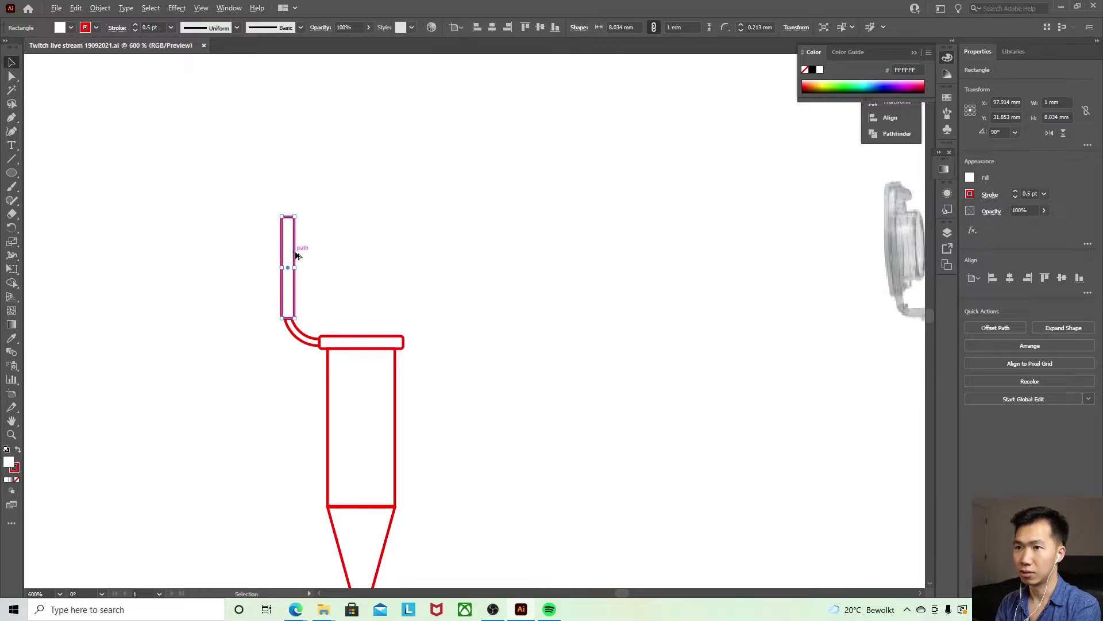
{"action": "left_click_drag", "start_coordinate": [293, 254], "coordinate": [331, 268]}
- Shorten the copied rectangle symmetrically to about 5.4 mm and shift it so it slightly overlaps the lid
{"action": "left_click_drag", "start_coordinate": [314, 217], "coordinate": [314, 234]}
{"action": "key", "text": "ctrl+z"}
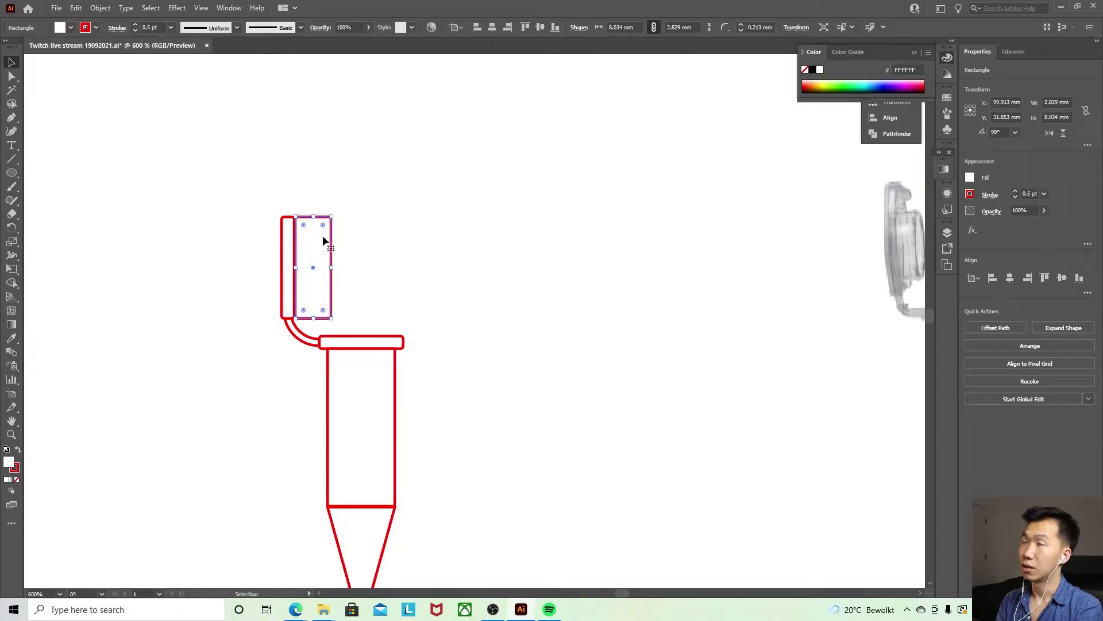
{"action": "left_click_drag", "start_coordinate": [312, 217], "coordinate": [324, 250]}
{"action": "left_click", "coordinate": [388, 230]}
- Send the shorter inner lid rectangle to the back so it sits behind the lid
{"action": "right_click", "coordinate": [322, 252]}
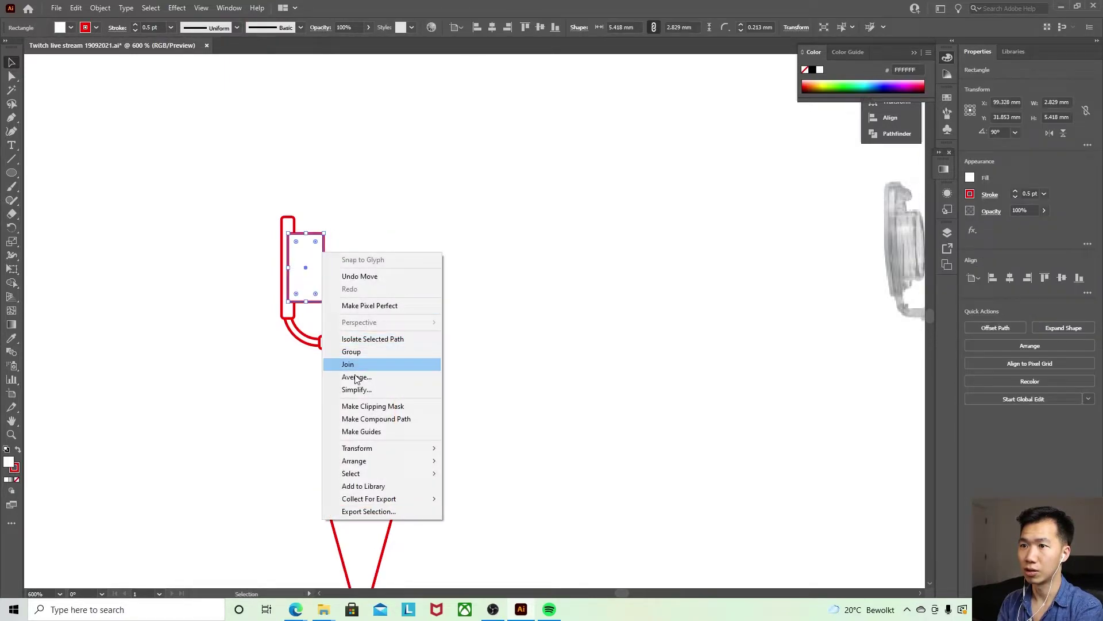
{"action": "mouse_move", "coordinate": [402, 461]}
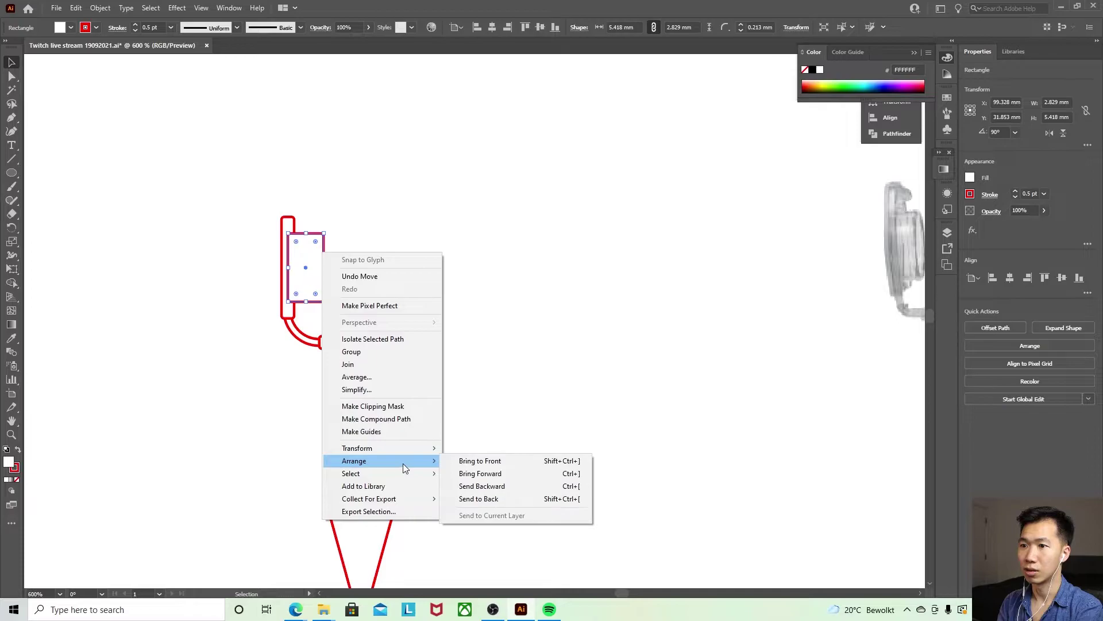
{"action": "left_click", "coordinate": [483, 499]}
{"action": "left_click", "coordinate": [469, 273]}
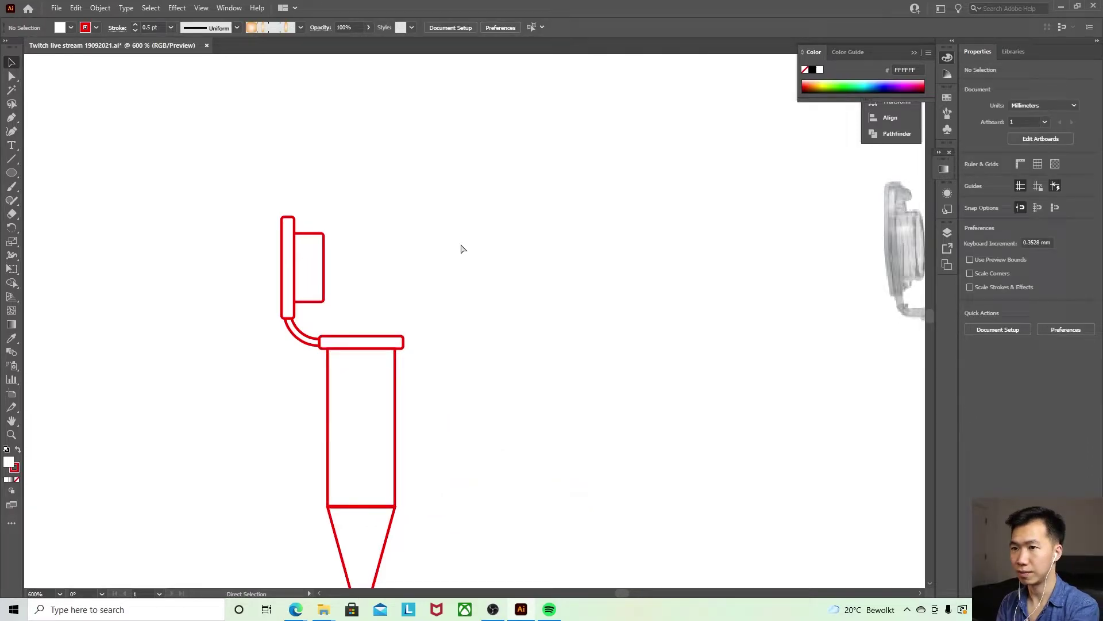
- Unite the tube's straight body and tapered tip into a single shape with Pathfinder
{"action": "key", "text": "ctrl+minus"}
{"action": "key", "text": "ctrl+minus"}
{"action": "key", "text": "ctrl+minus"}
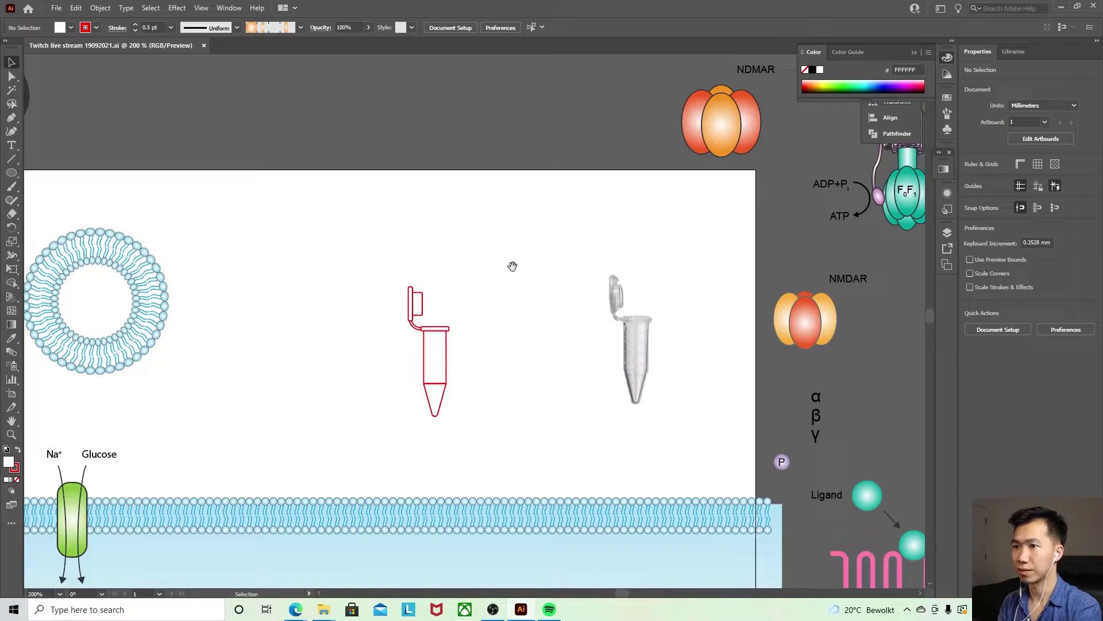
{"action": "mouse_move", "coordinate": [513, 266]}
{"action": "left_mouse_down"}
{"action": "mouse_move", "coordinate": [485, 264]}
{"action": "mouse_move", "coordinate": [498, 263]}
{"action": "left_mouse_up"}
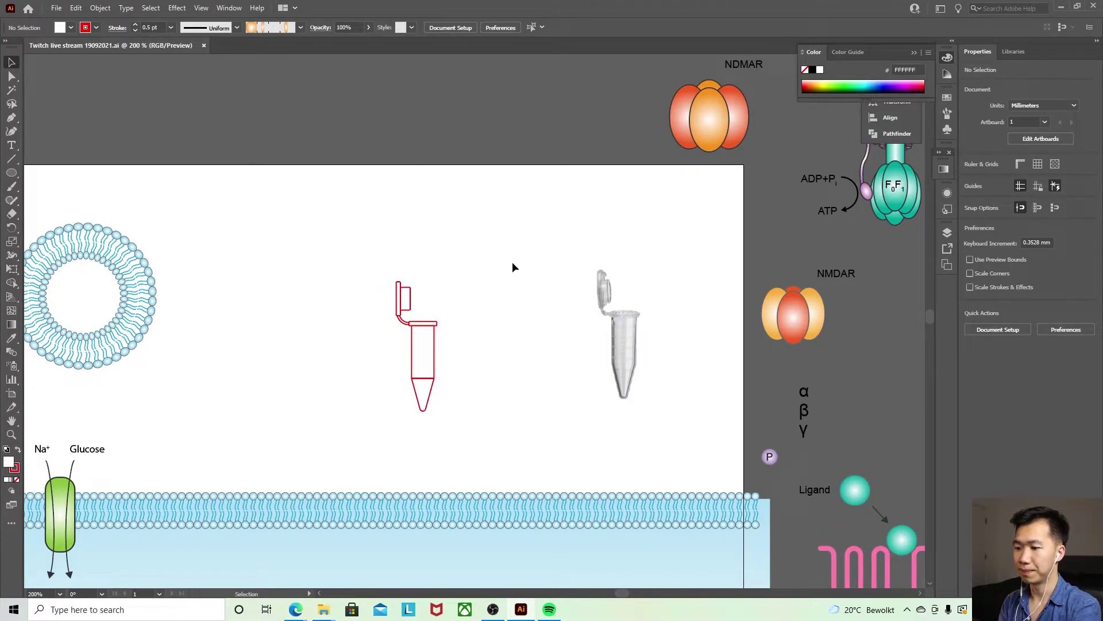
{"action": "key", "text": "ctrl+plus"}
{"action": "key", "text": "ctrl+plus"}
{"action": "key", "text": "ctrl+plus"}
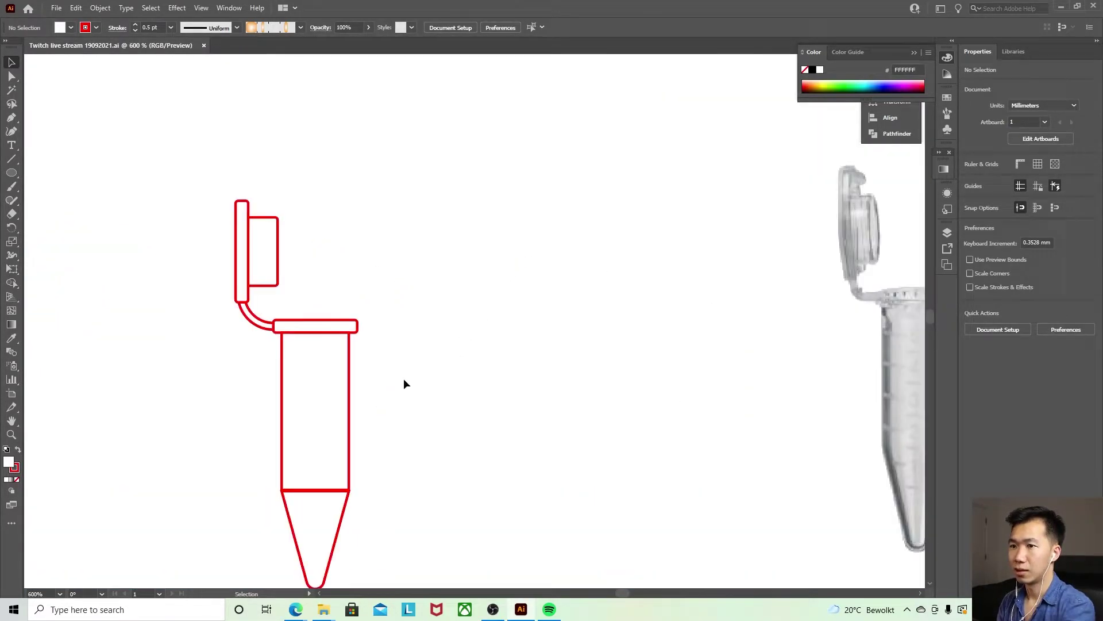
{"action": "left_click_drag", "start_coordinate": [400, 380], "coordinate": [494, 312]}
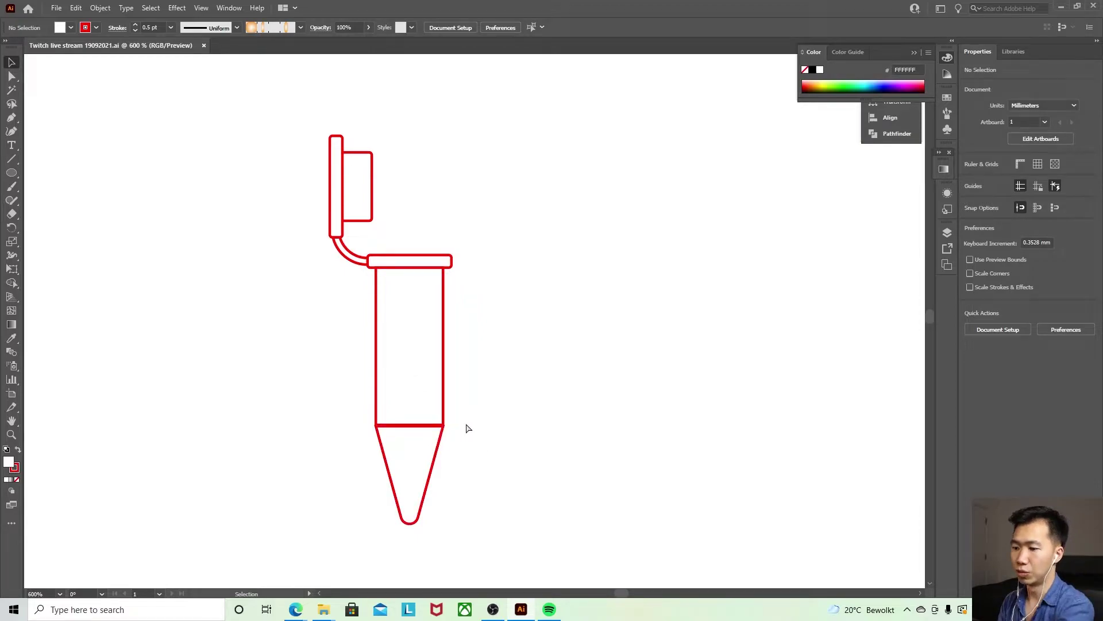
{"action": "key", "text": "ctrl+plus"}
{"action": "key", "text": "ctrl+plus"}
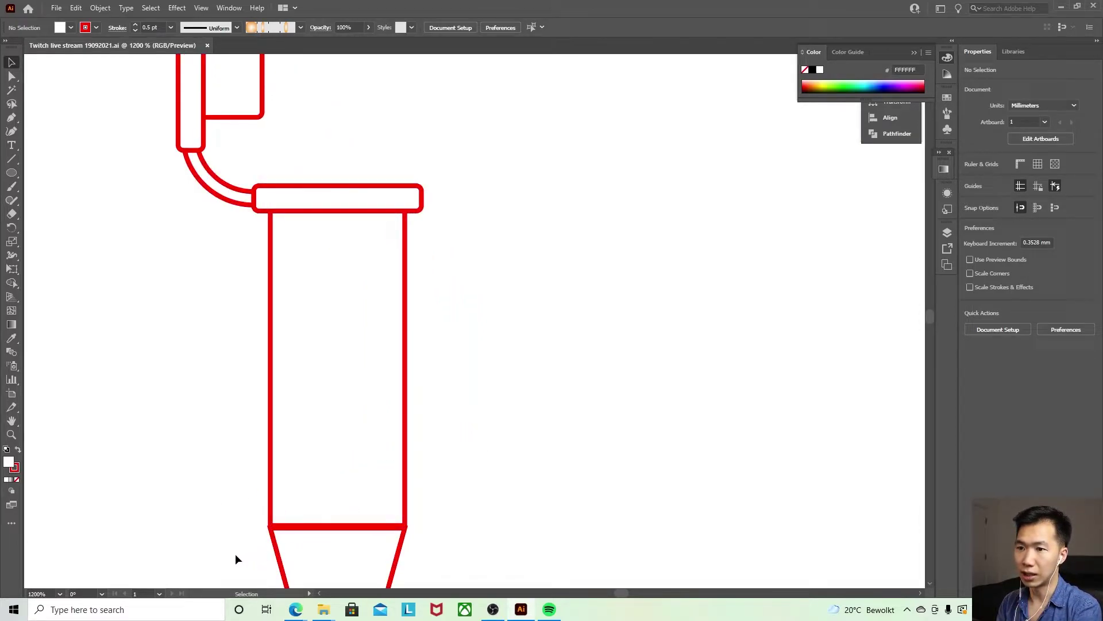
{"action": "left_click_drag", "start_coordinate": [235, 553], "coordinate": [487, 454]}
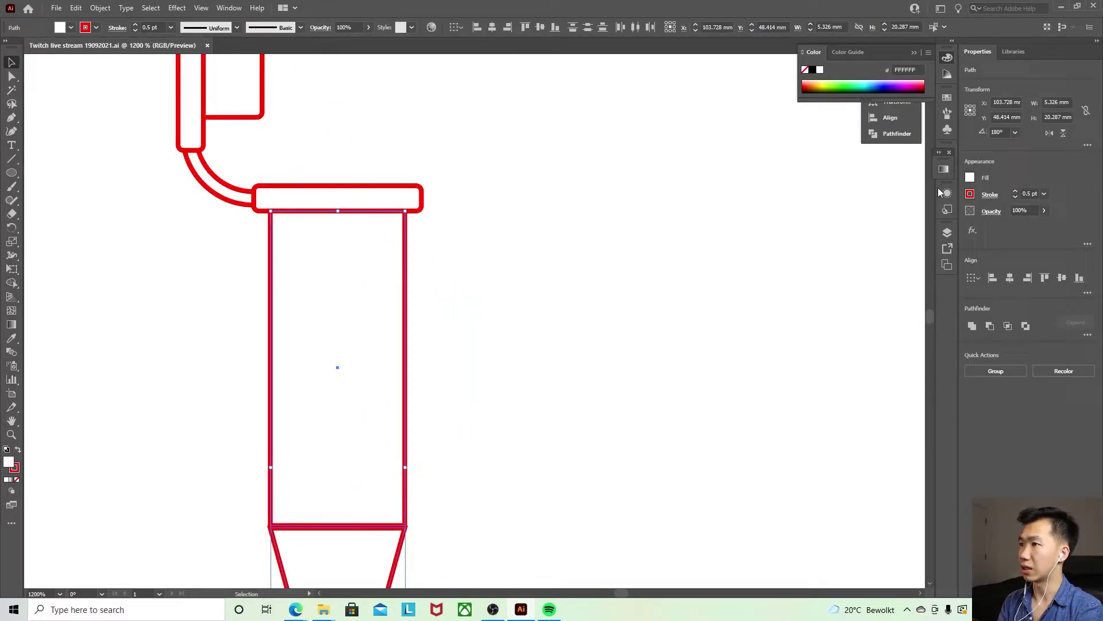
{"action": "left_click", "coordinate": [888, 133]}
{"action": "key", "text": "ctrl+plus"}
{"action": "key", "text": "ctrl+plus"}
{"action": "key", "text": "ctrl+plus"}
{"action": "key", "text": "ctrl+plus"}
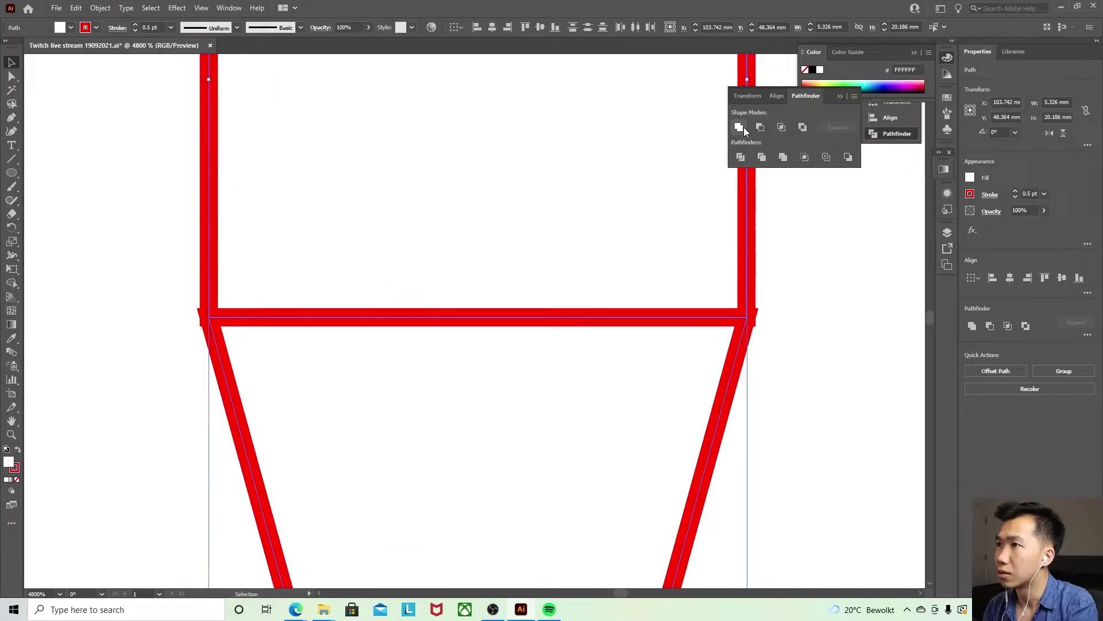
{"action": "left_click", "coordinate": [739, 126]}
{"action": "left_click", "coordinate": [769, 290]}
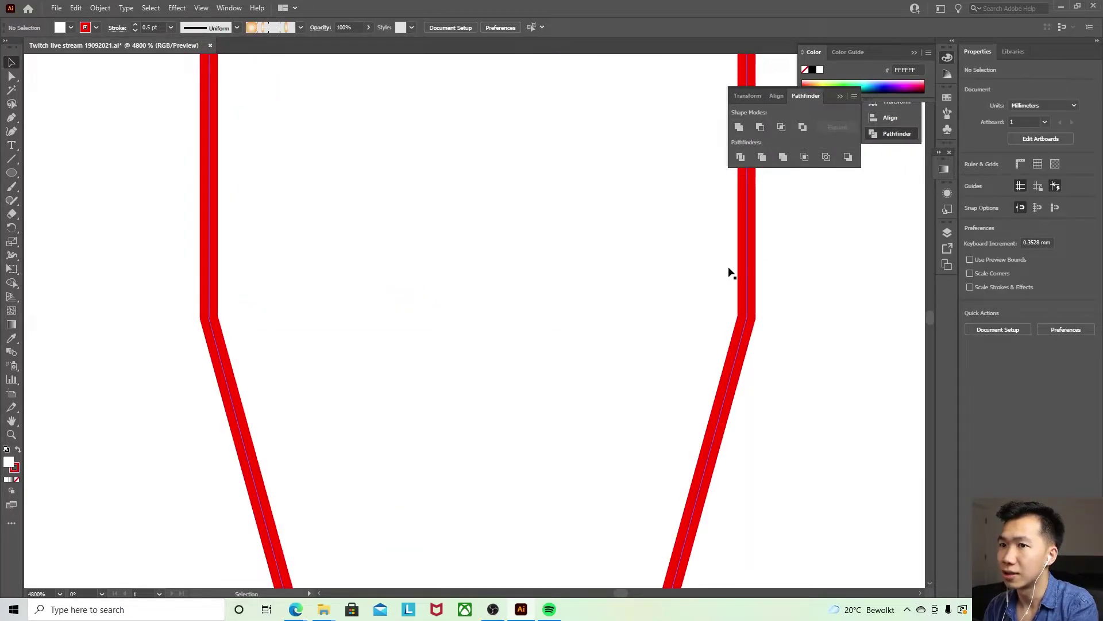
- Try to adjust the anchor point at the left shoulder where the tube body meets the tapered tip
{"action": "key", "text": "ctrl+minus"}
{"action": "key", "text": "ctrl+minus"}
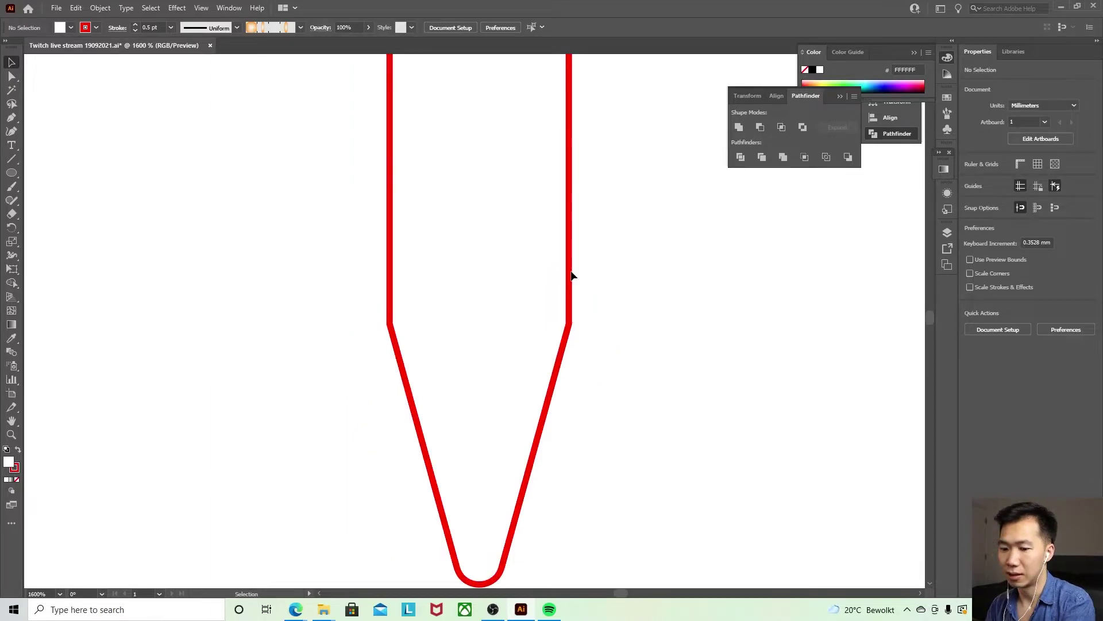
{"action": "key", "text": "a"}
{"action": "left_click", "coordinate": [396, 323]}
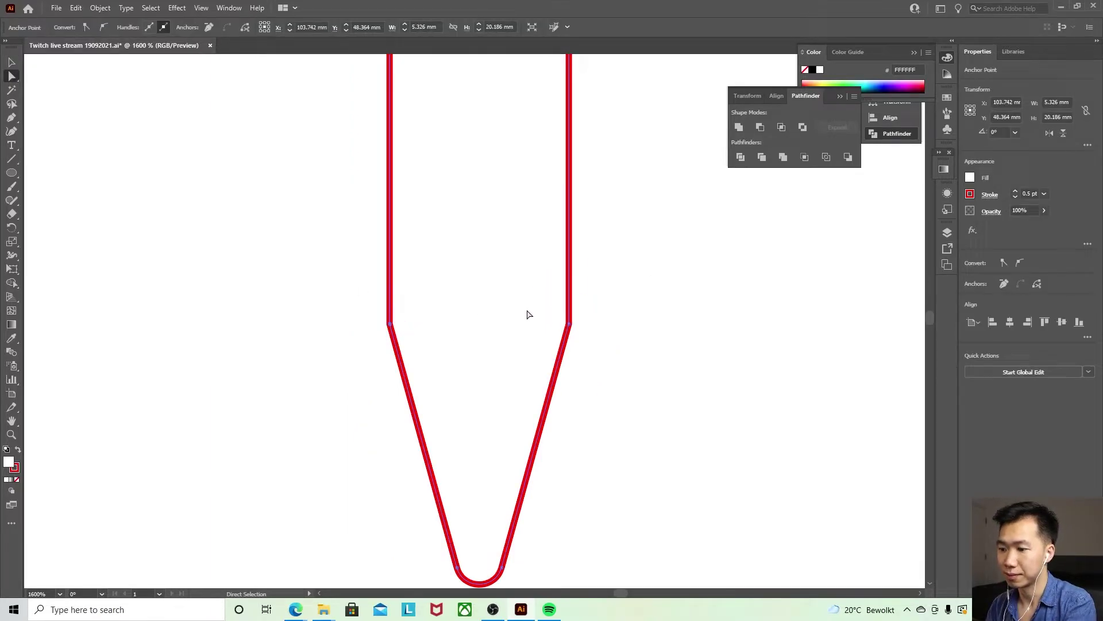
{"action": "key", "text": "ctrl+plus"}
{"action": "key", "text": "ctrl+plus"}
{"action": "key", "text": "ctrl+plus"}
{"action": "left_click_drag", "start_coordinate": [727, 257], "coordinate": [247, 417]}
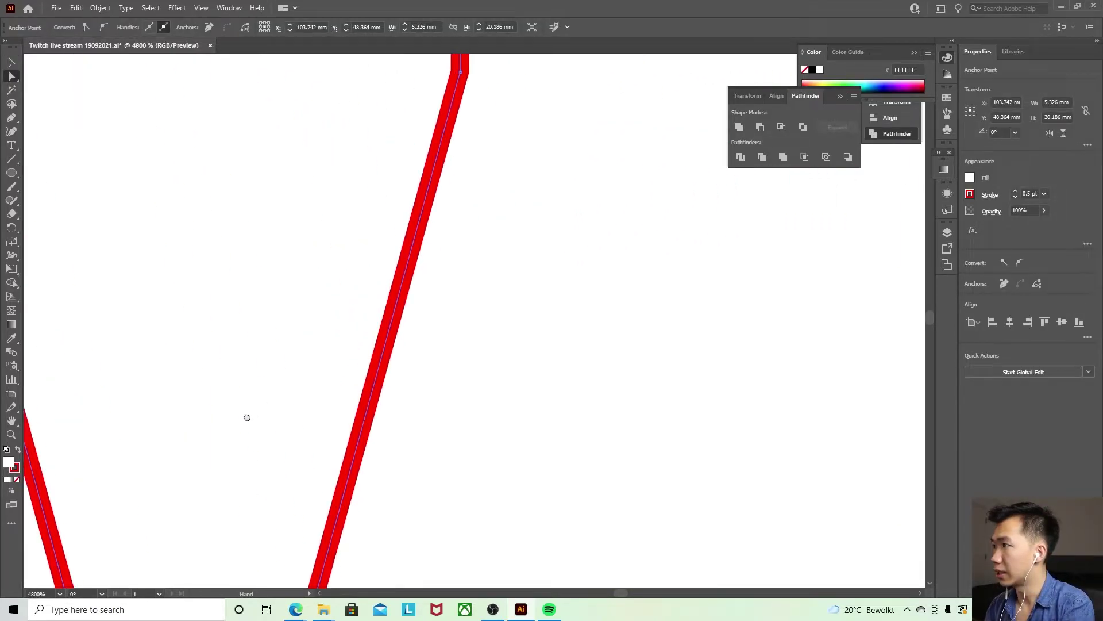
{"action": "left_click_drag", "start_coordinate": [517, 172], "coordinate": [426, 426]}
{"action": "left_click_drag", "start_coordinate": [363, 328], "coordinate": [573, 362]}
{"action": "key", "text": "ctrl+z"}
{"action": "left_click", "coordinate": [580, 418]}
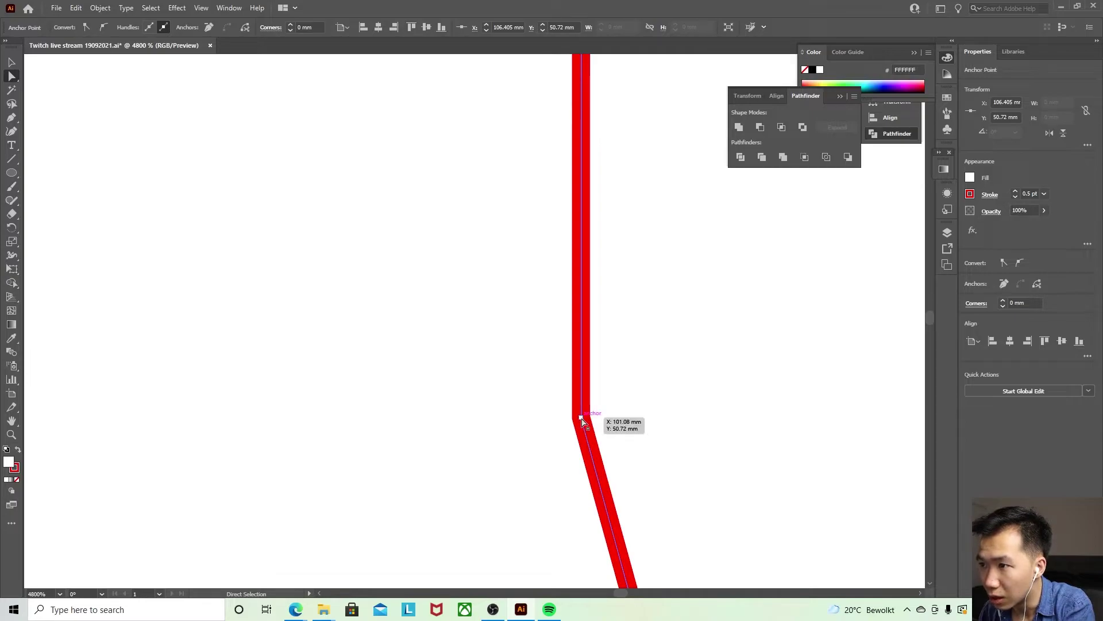
{"action": "mouse_move", "coordinate": [584, 423]}
{"action": "left_mouse_down"}
{"action": "mouse_move", "coordinate": [563, 427]}
{"action": "mouse_move", "coordinate": [577, 424]}
{"action": "left_mouse_up"}
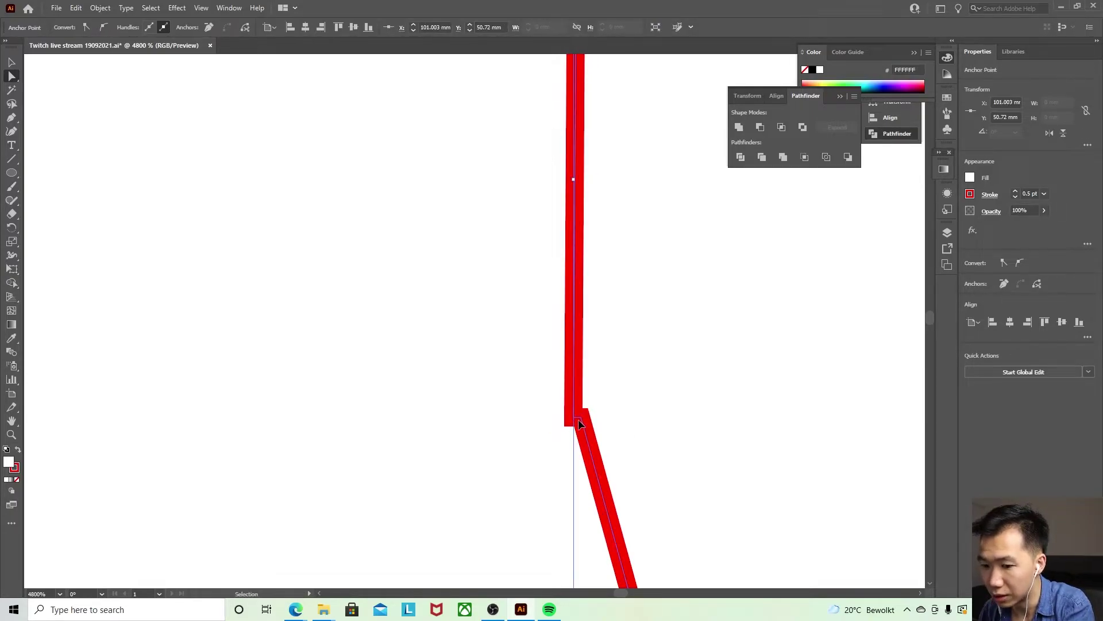
{"action": "key", "text": "ctrl+z"}
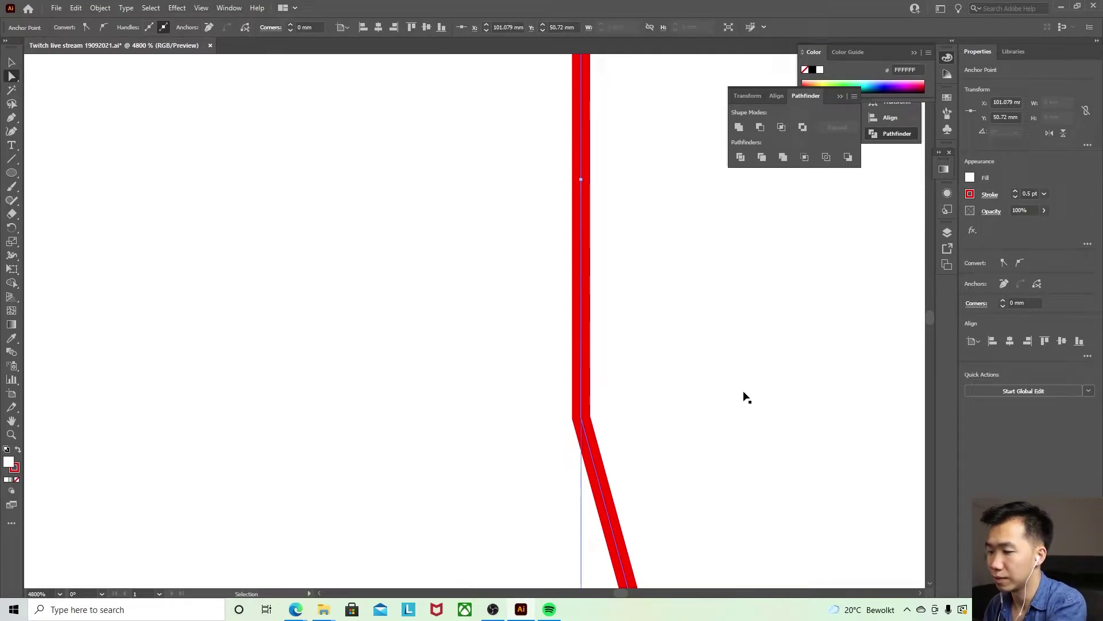
- Round both shoulder corners where the straight tube body meets the tapered tip
{"action": "key", "text": "ctrl+minus"}
{"action": "key", "text": "ctrl+minus"}
{"action": "key", "text": "ctrl+minus"}
{"action": "left_click_drag", "start_coordinate": [394, 353], "coordinate": [808, 308]}
{"action": "left_click_drag", "start_coordinate": [484, 324], "coordinate": [595, 307]}
{"action": "left_click", "coordinate": [709, 309]}
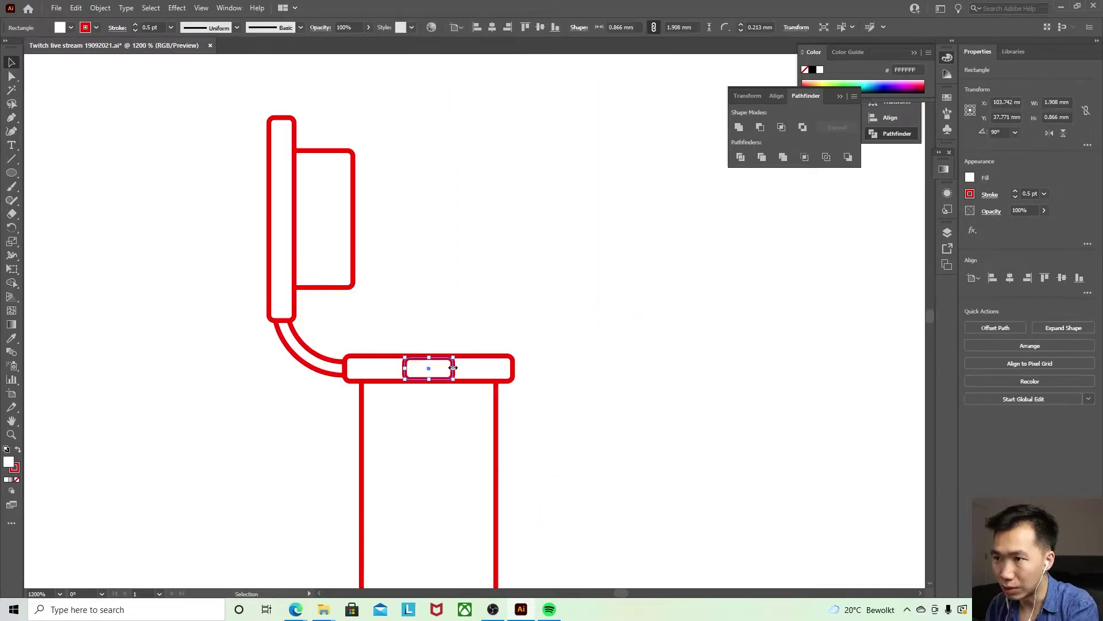
- Complete the row of three small rounded rectangles inside the rim and center them vertically on the rim as key object
{"action": "left_click_drag", "start_coordinate": [428, 367], "coordinate": [390, 371]}
{"action": "left_click", "coordinate": [500, 366], "text": "shift"}
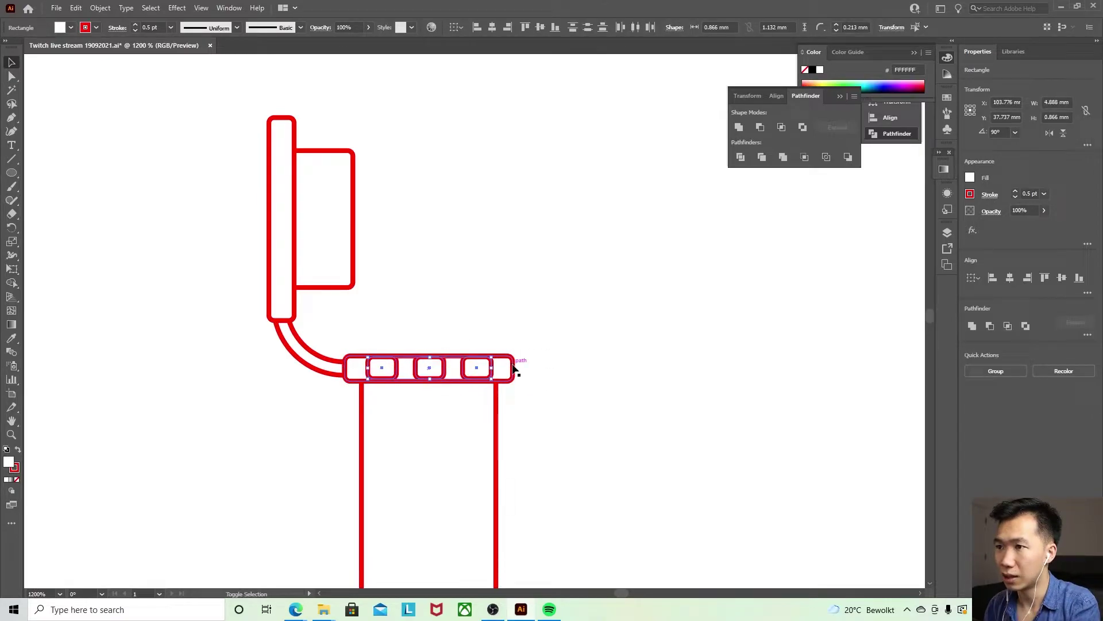
{"action": "left_click", "coordinate": [513, 366]}
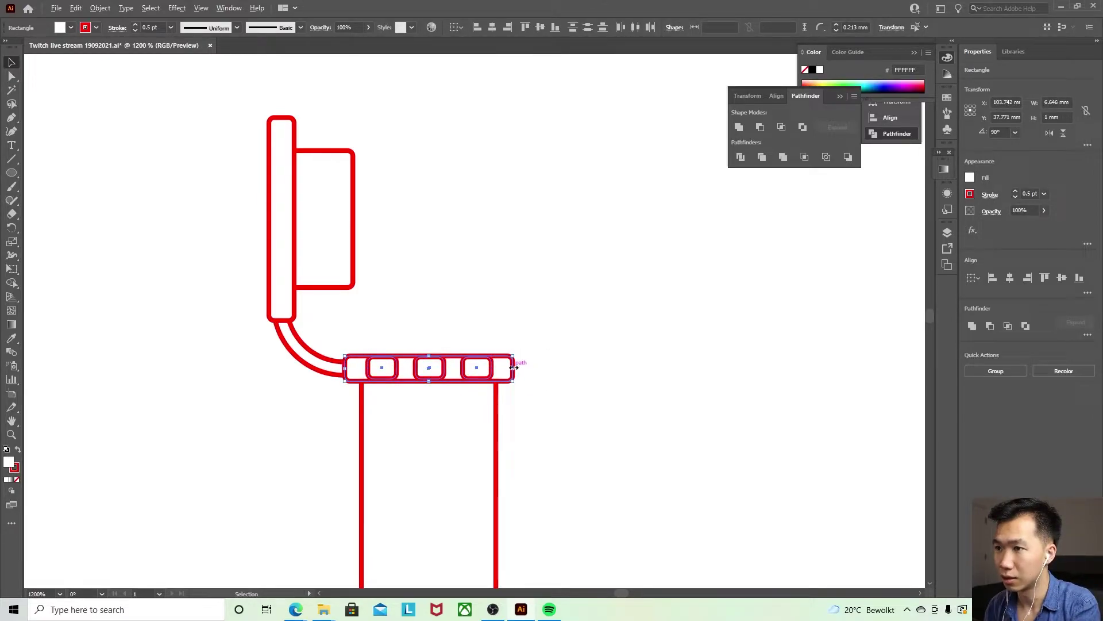
{"action": "left_click", "coordinate": [508, 360]}
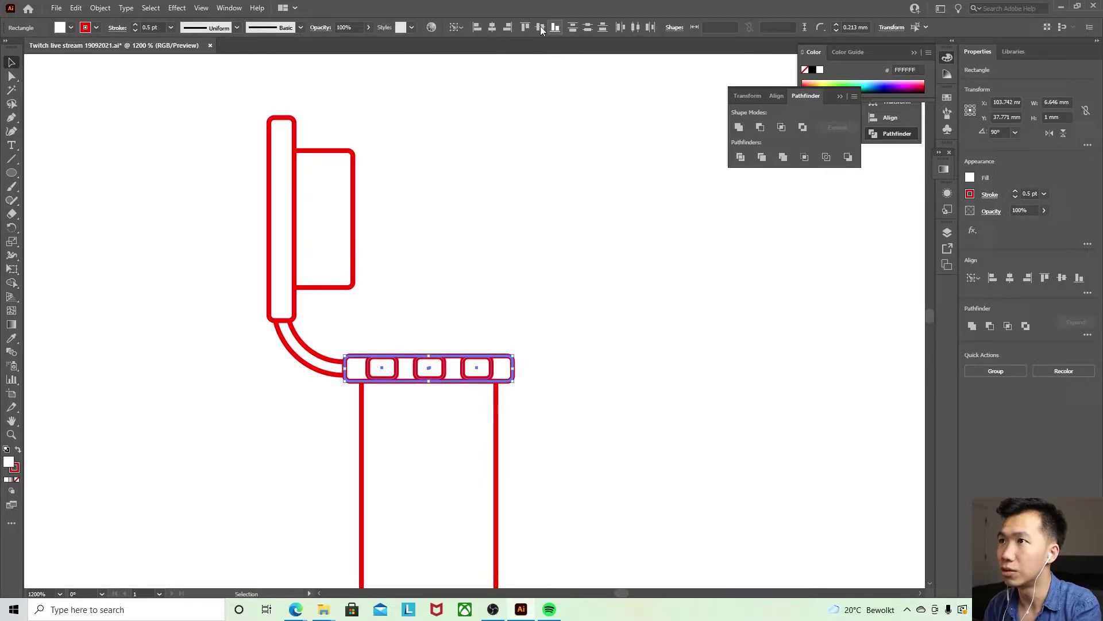
{"action": "left_click", "coordinate": [500, 251]}
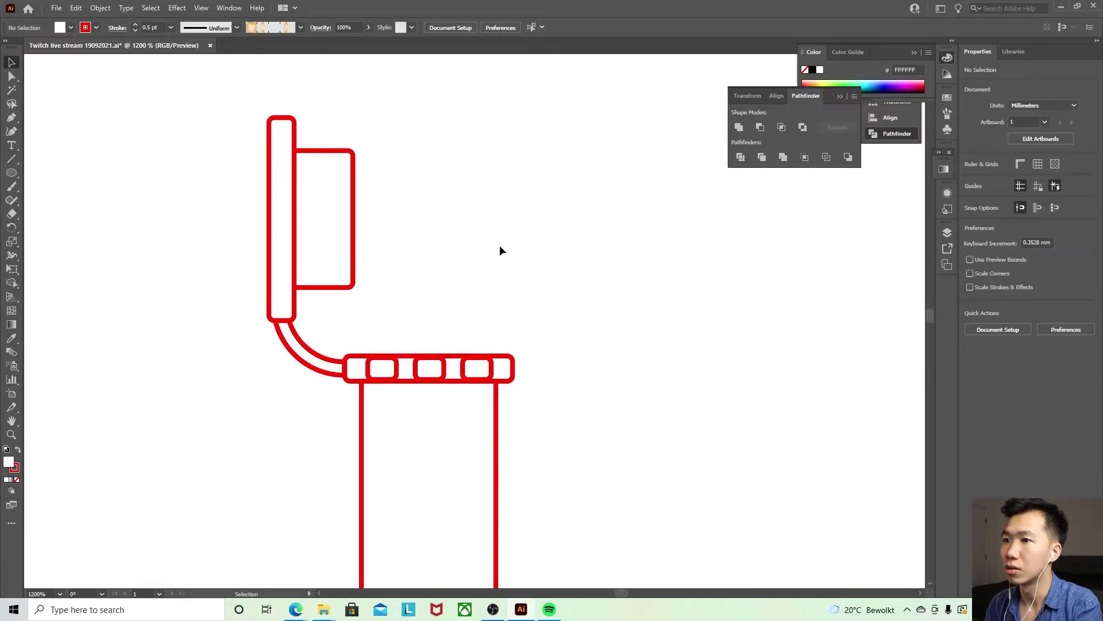
- Change the stroke of all tube parts to a dark grey swatch
{"action": "key", "text": "a"}
{"action": "key", "text": "ctrl+minus"}
{"action": "key", "text": "ctrl+minus"}
{"action": "key", "text": "ctrl+minus"}
{"action": "key", "text": "ctrl+minus"}
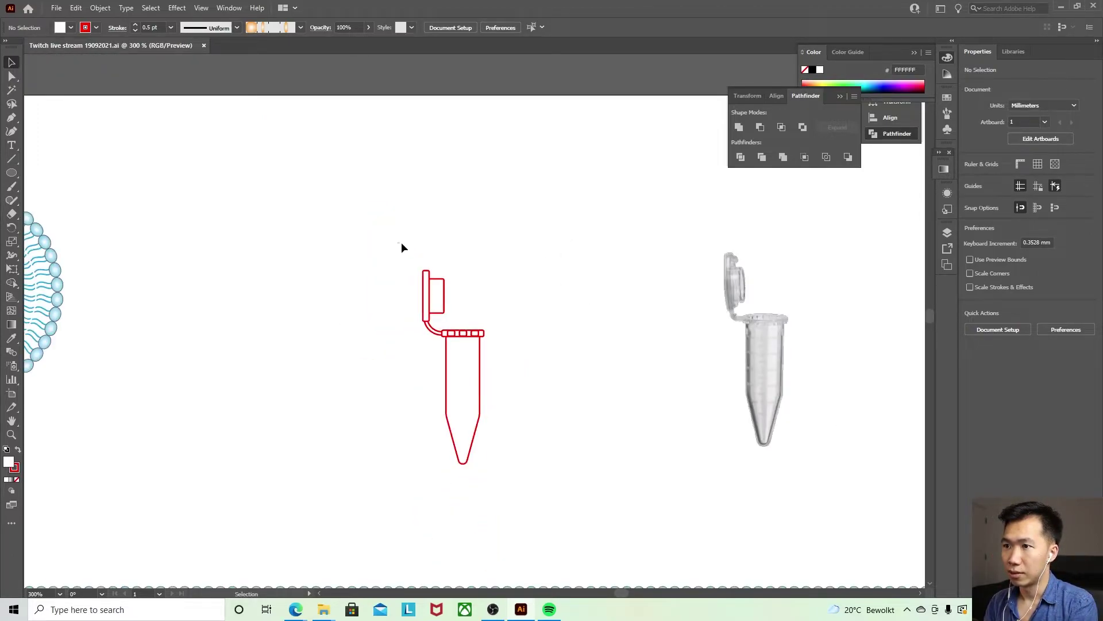
{"action": "mouse_move", "coordinate": [408, 237]}
{"action": "left_mouse_down"}
{"action": "mouse_move", "coordinate": [456, 353]}
{"action": "mouse_move", "coordinate": [546, 450]}
{"action": "mouse_move", "coordinate": [522, 483]}
{"action": "left_mouse_up"}
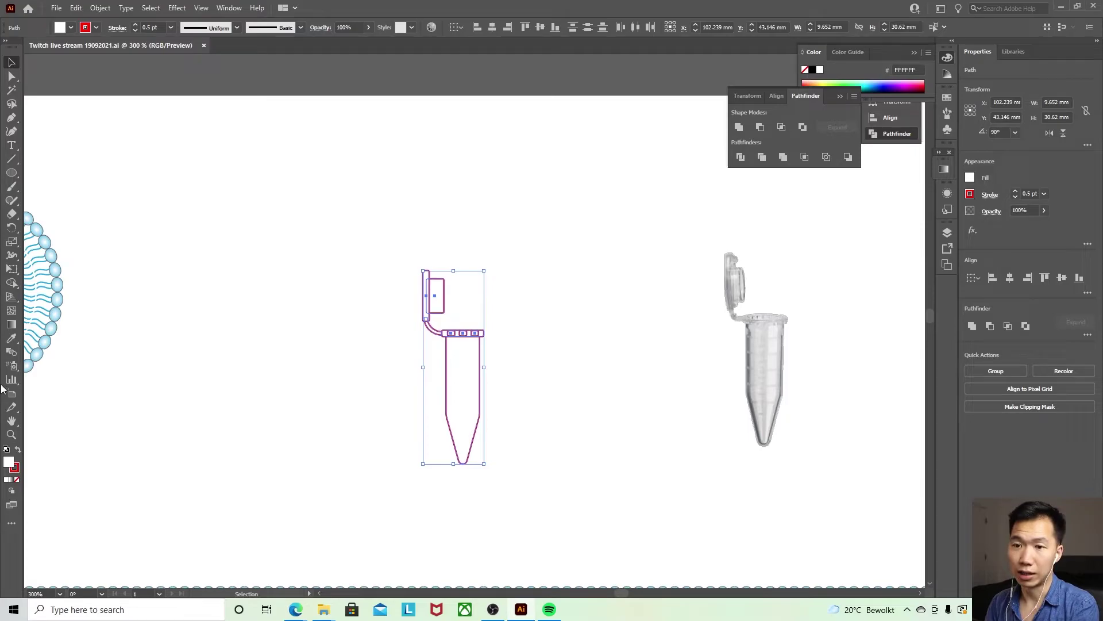
{"action": "left_click", "coordinate": [16, 467]}
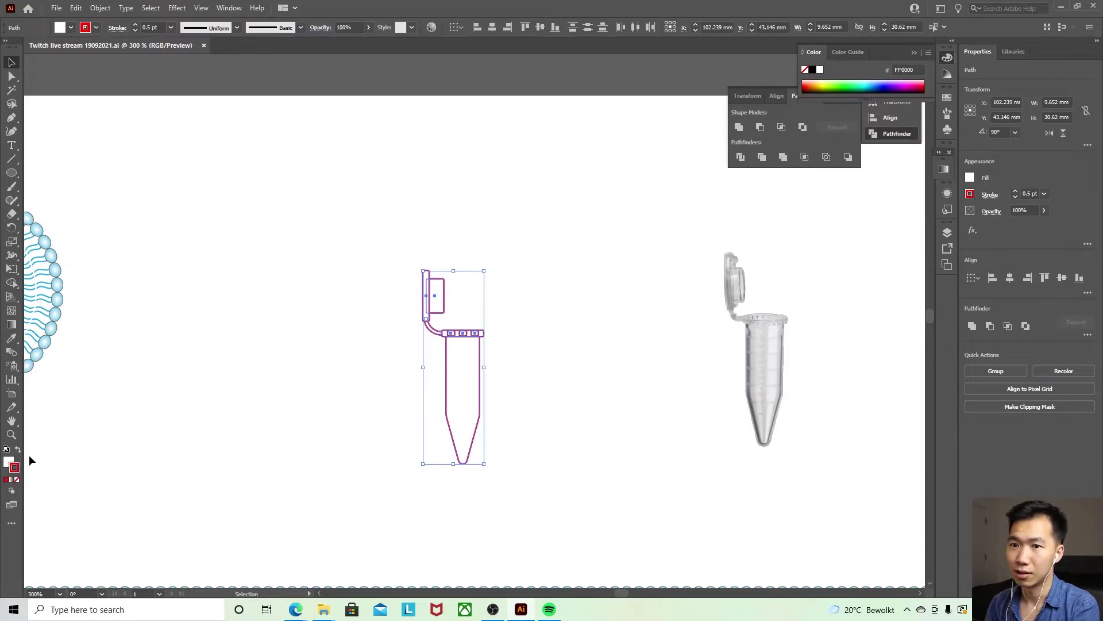
{"action": "left_click", "coordinate": [948, 99]}
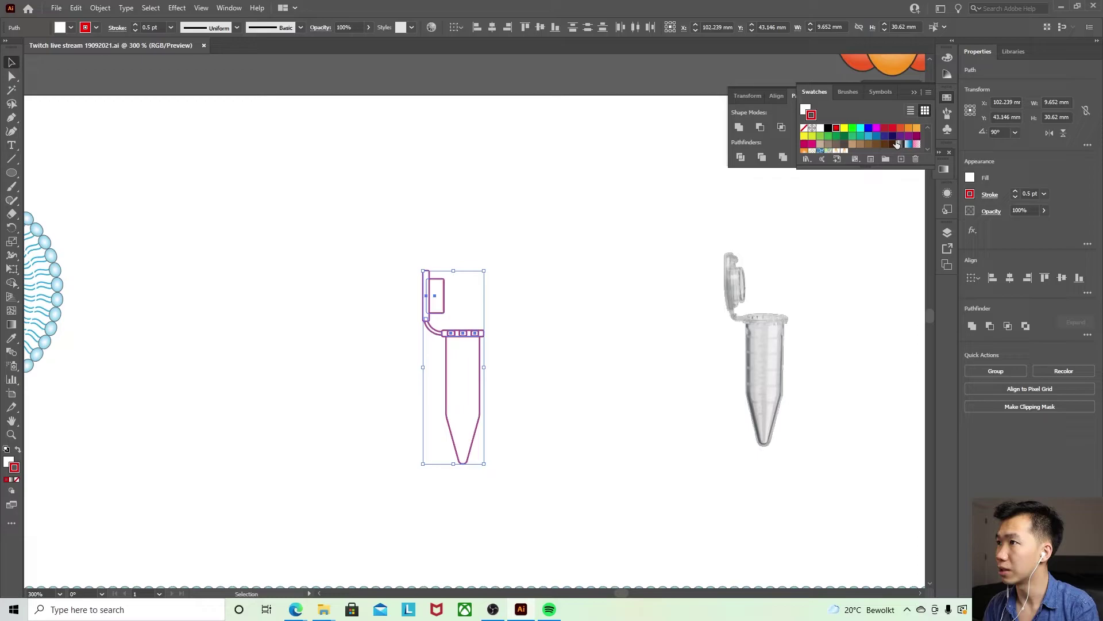
{"action": "scroll", "coordinate": [900, 144], "scroll_direction": "down", "scroll_amount": 3}
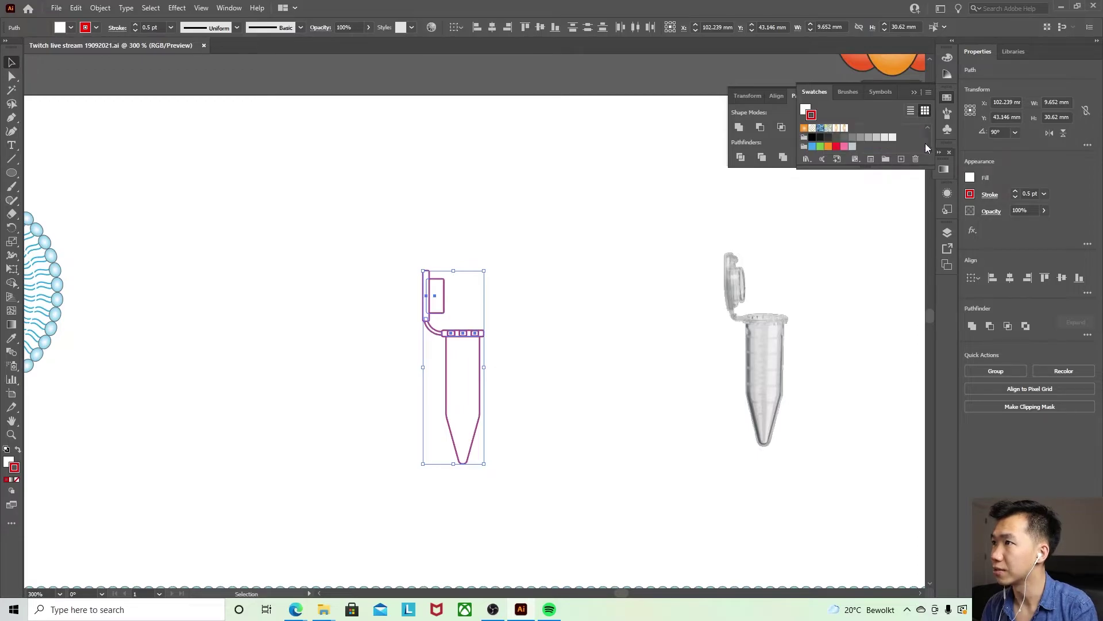
{"action": "left_click", "coordinate": [832, 141]}
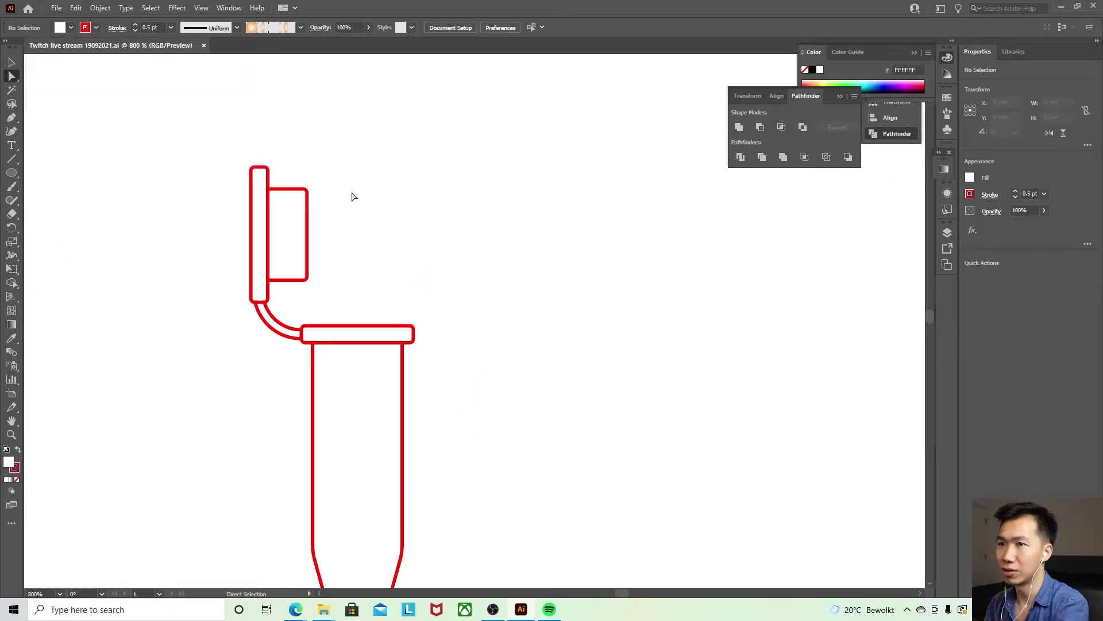
- Add a small rounded lip on the inner side of the lid's upper end
{"action": "left_click", "coordinate": [471, 247]}
{"action": "mouse_move", "coordinate": [298, 195]}
{"action": "left_mouse_down"}
{"action": "mouse_move", "coordinate": [471, 247]}
{"action": "mouse_move", "coordinate": [482, 147]}
{"action": "mouse_move", "coordinate": [450, 224]}
{"action": "mouse_move", "coordinate": [465, 219]}
{"action": "mouse_move", "coordinate": [454, 218]}
{"action": "left_mouse_up"}
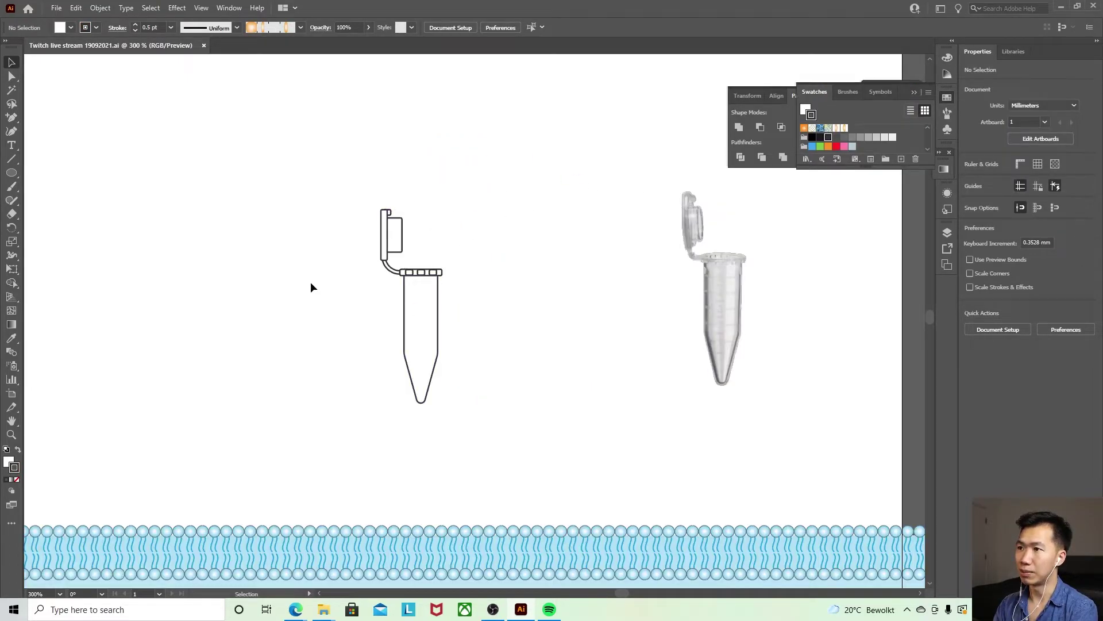
- Draw a rectangle about 10.4 by 14.9 mm over the lower part of the tube, with a blue fill and white stroke
{"action": "key", "text": "m"}
{"action": "left_click_drag", "start_coordinate": [387, 317], "coordinate": [454, 411]}
{"action": "key", "text": "v"}
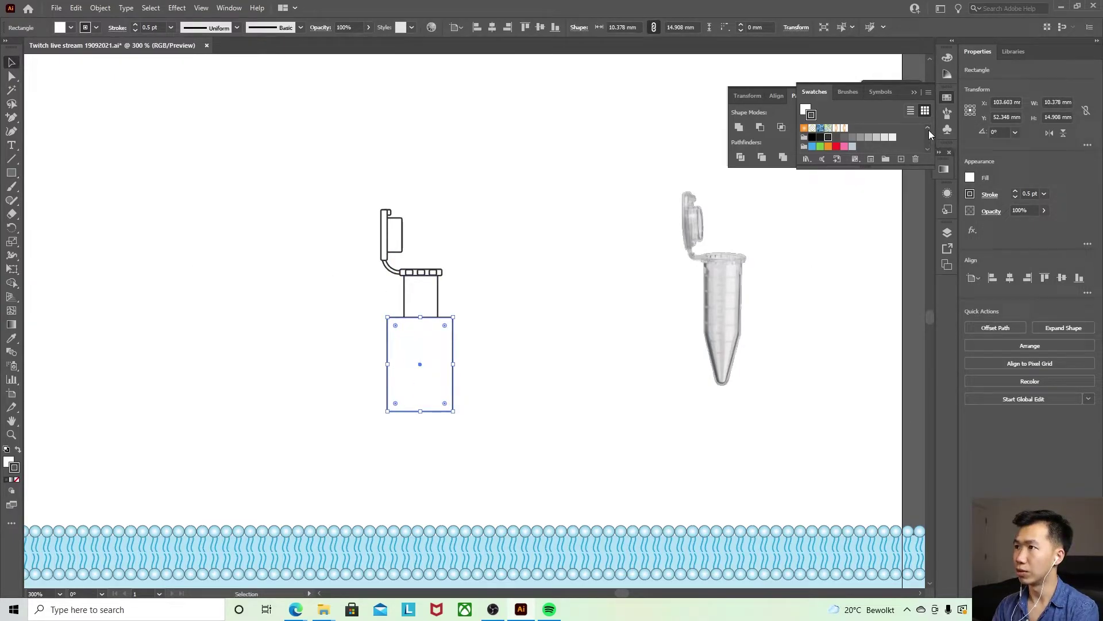
{"action": "scroll", "coordinate": [928, 125], "scroll_direction": "up", "scroll_amount": 3}
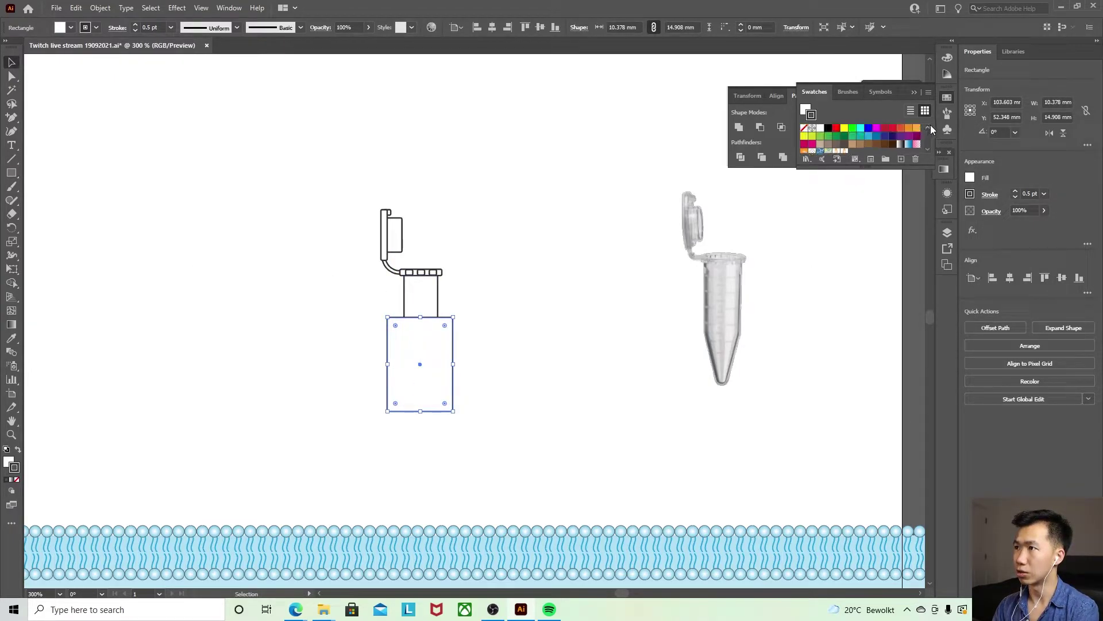
{"action": "left_click", "coordinate": [868, 136]}
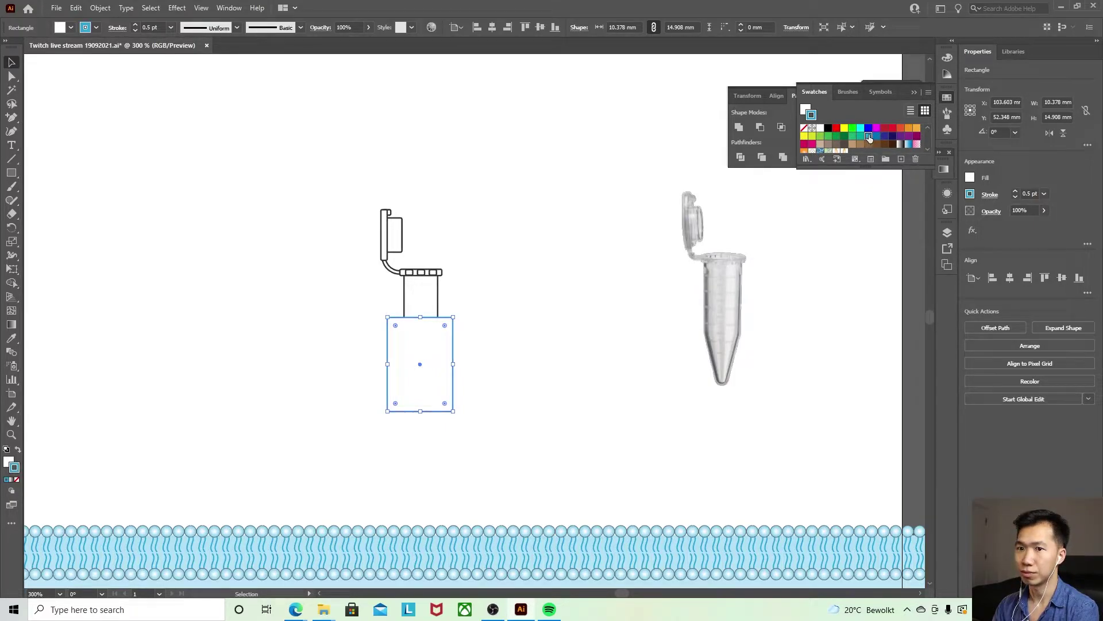
{"action": "left_click", "coordinate": [18, 449]}
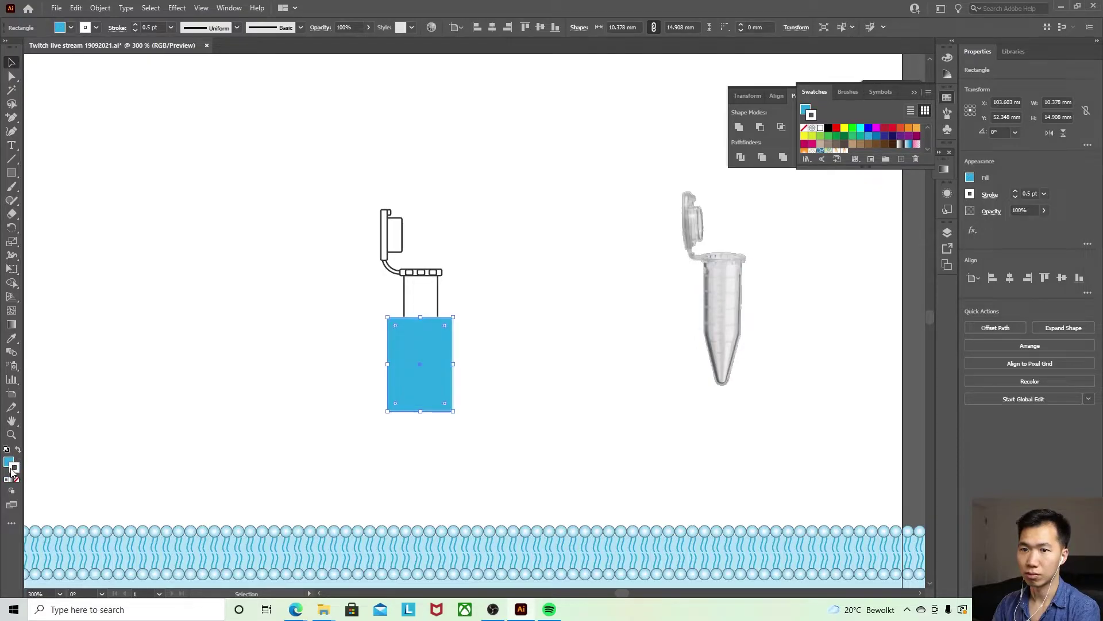
- Place a copy of the tube body in front of the blue rectangle
{"action": "left_click", "coordinate": [10, 463]}
{"action": "left_click", "coordinate": [437, 294]}
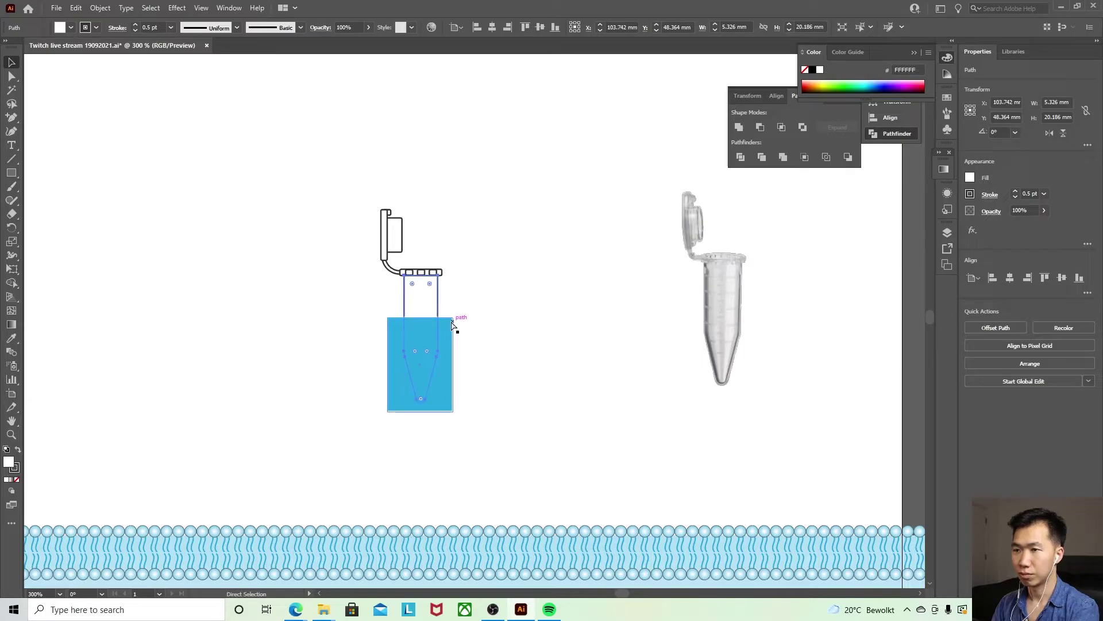
{"action": "key", "text": "ctrl+shift+bracketright"}
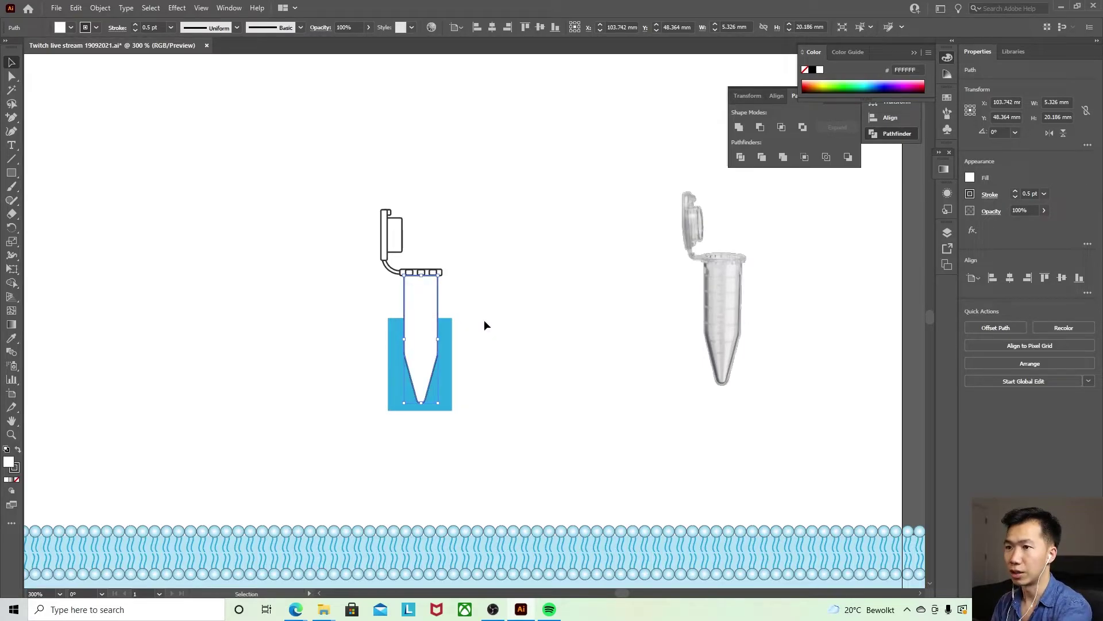
{"action": "left_click", "coordinate": [483, 320]}
- Bring the blue rectangle to the front and intersect it with the tube body copy using the Pathfinder
{"action": "left_click", "coordinate": [427, 304]}
{"action": "left_click", "coordinate": [447, 345], "text": "shift"}
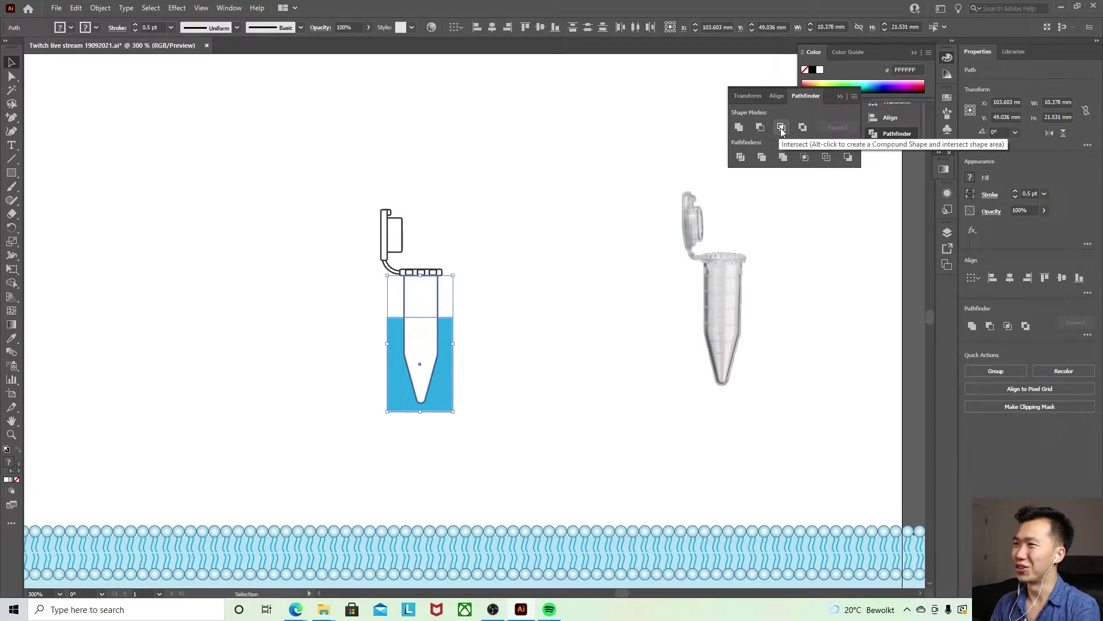
{"action": "left_click", "coordinate": [490, 290]}
{"action": "left_click", "coordinate": [445, 341]}
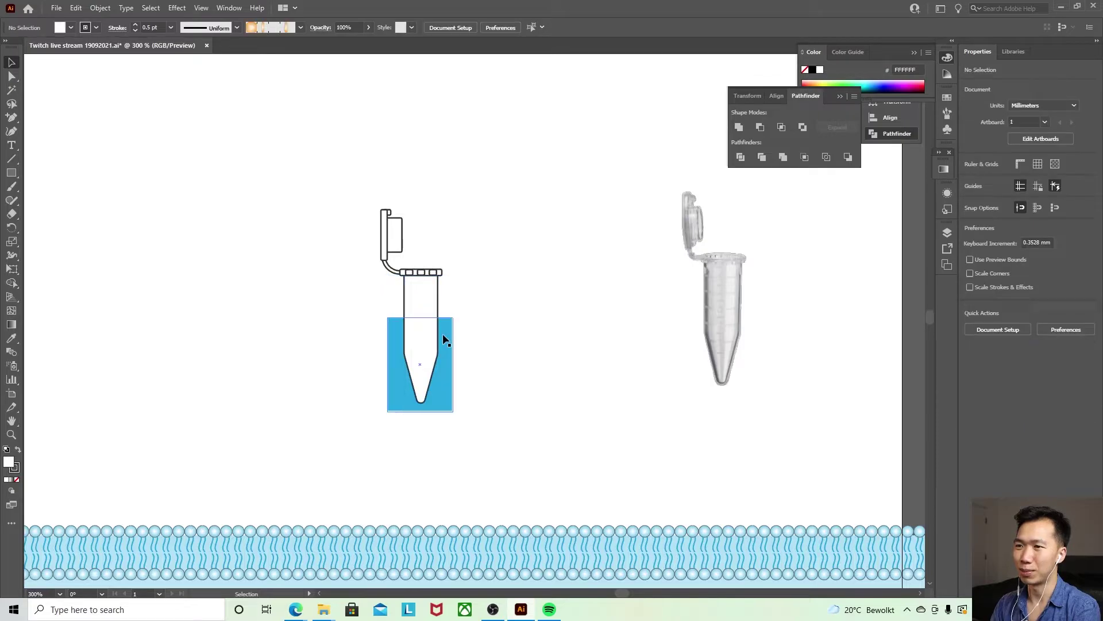
{"action": "key", "text": "ctrl+shift+bracketright"}
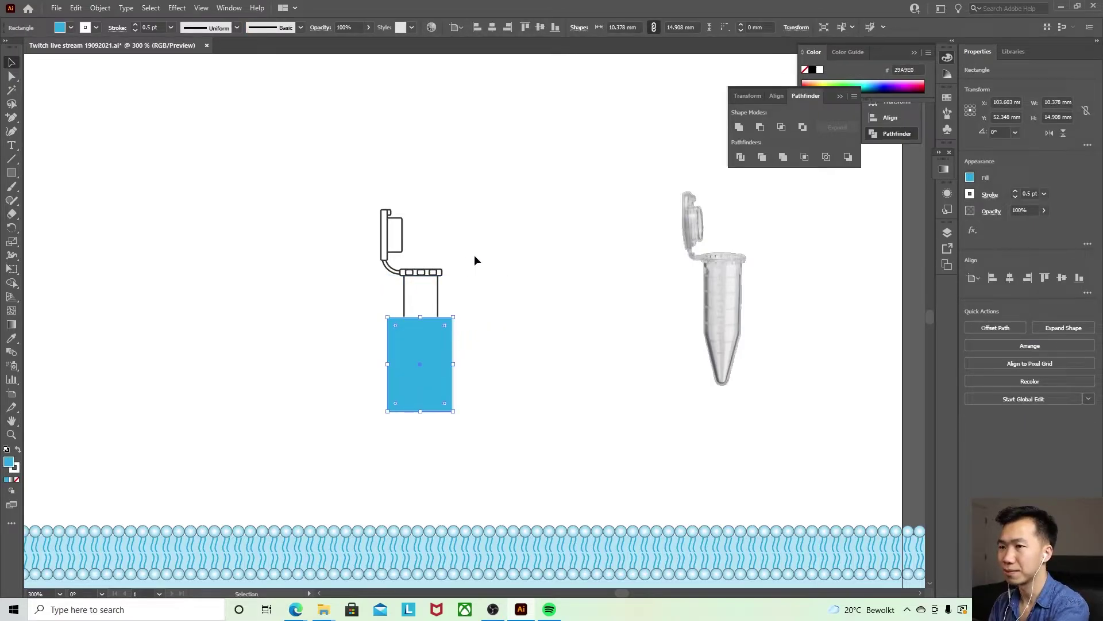
{"action": "left_click", "coordinate": [428, 305], "text": "shift"}
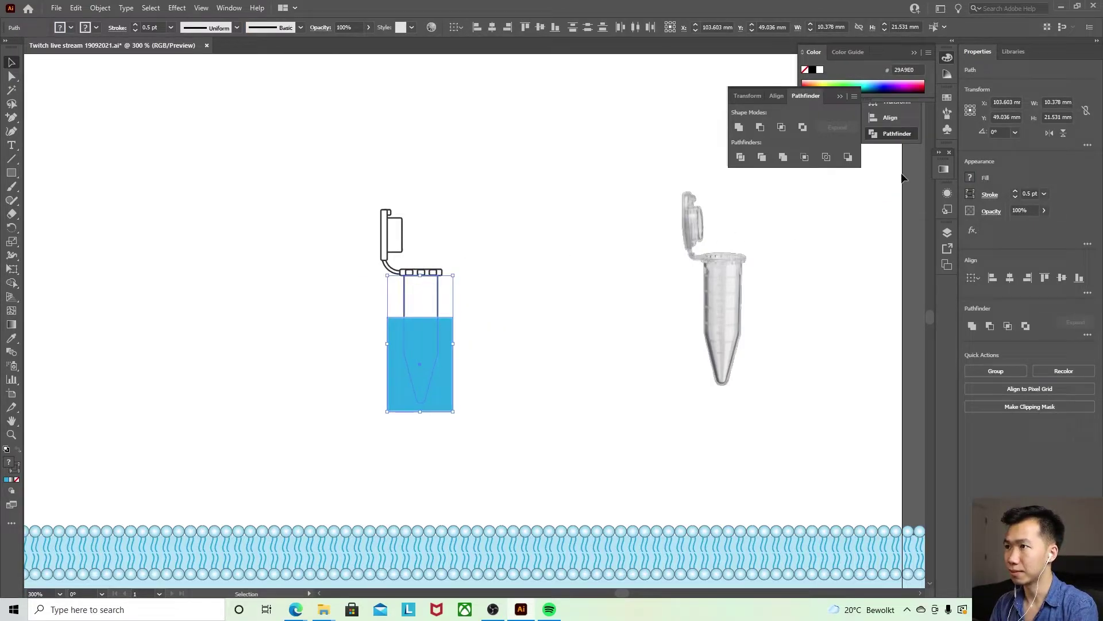
{"action": "left_click", "coordinate": [785, 127]}
{"action": "left_click", "coordinate": [490, 246]}
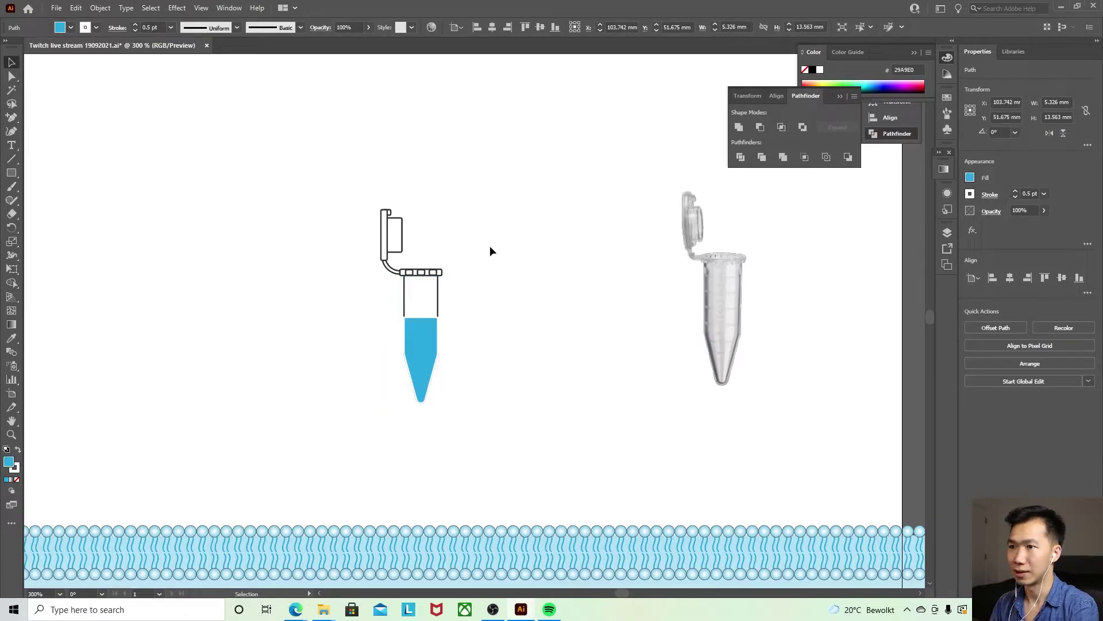
- Remove the white stroke from the blue liquid shape
{"action": "left_click", "coordinate": [421, 347]}
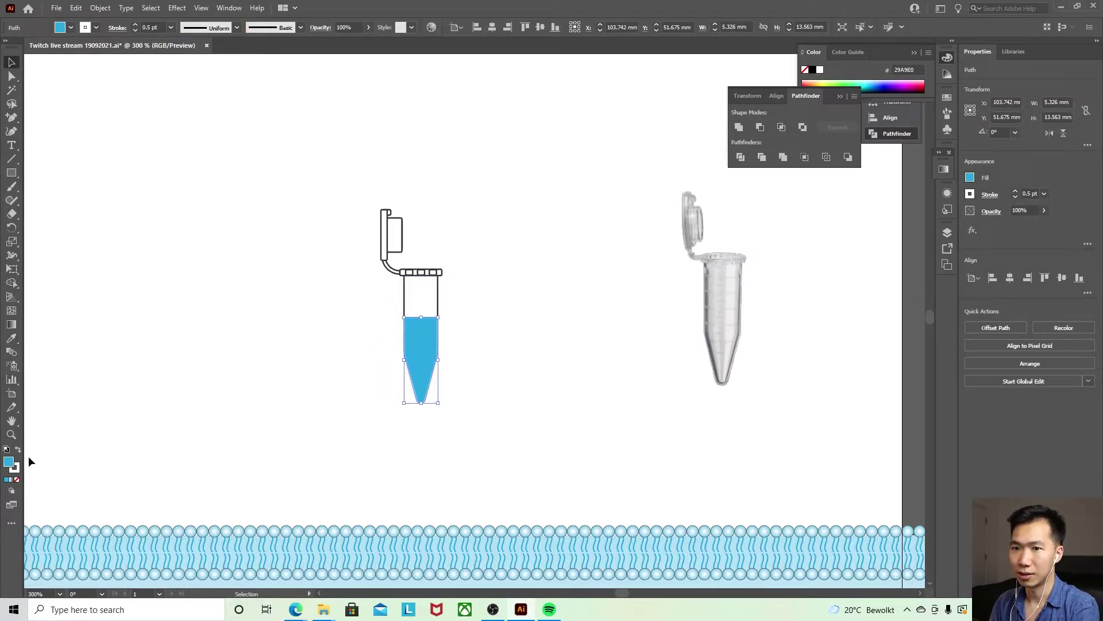
{"action": "left_click", "coordinate": [18, 472]}
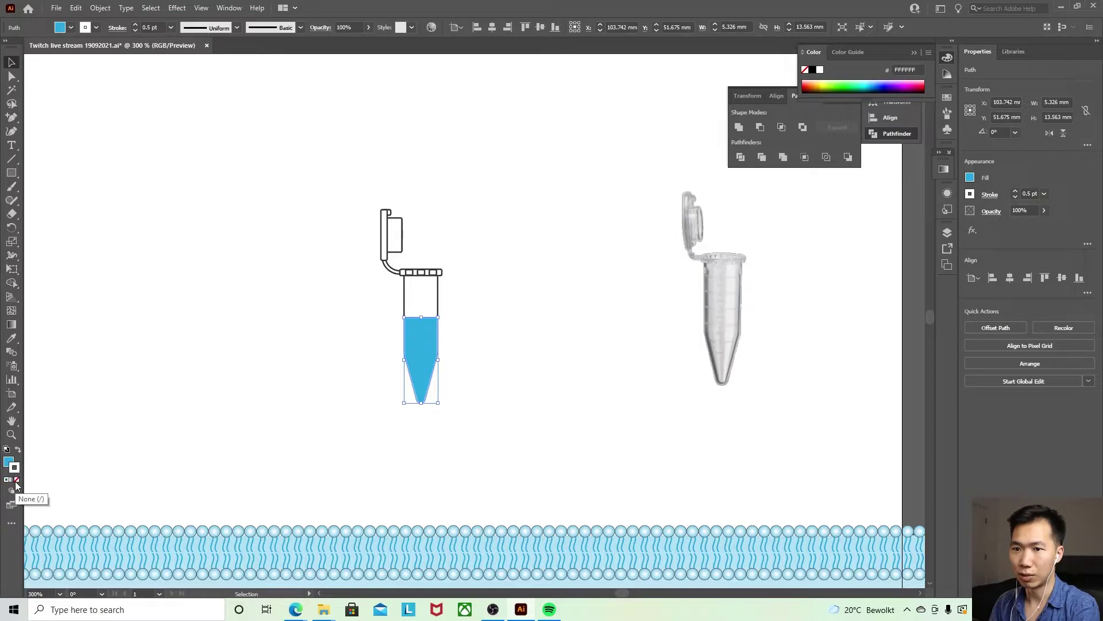
{"action": "left_click", "coordinate": [16, 480]}
{"action": "left_click", "coordinate": [515, 302]}
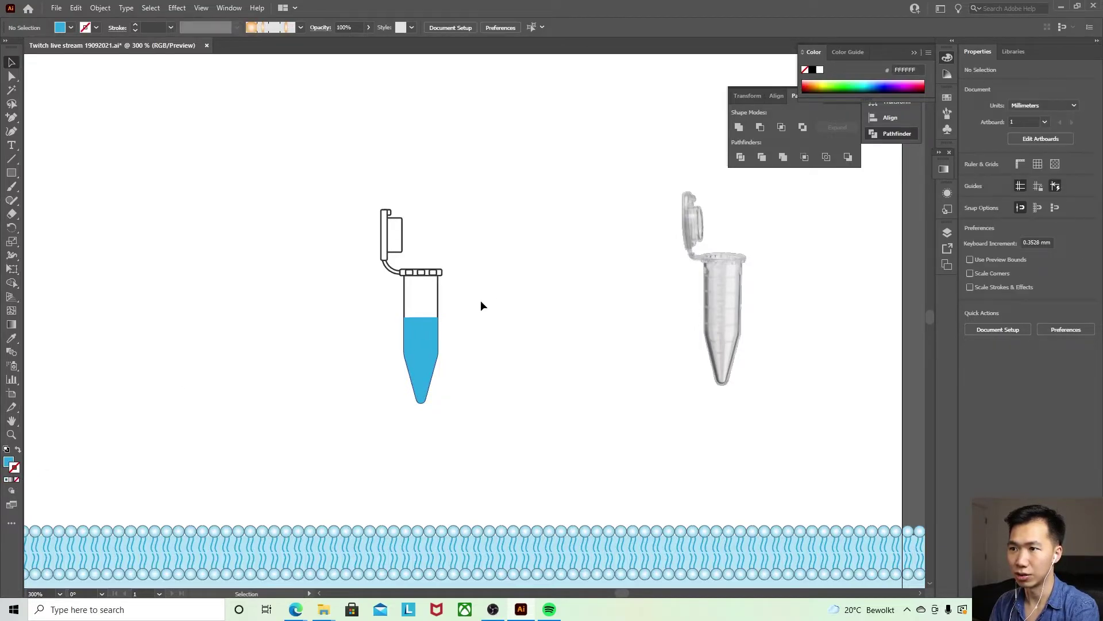
- Set the fill of the tube body outline to none
{"action": "key", "text": "a"}
{"action": "left_click_drag", "start_coordinate": [425, 301], "coordinate": [447, 305]}
{"action": "key", "text": "ctrl+z"}
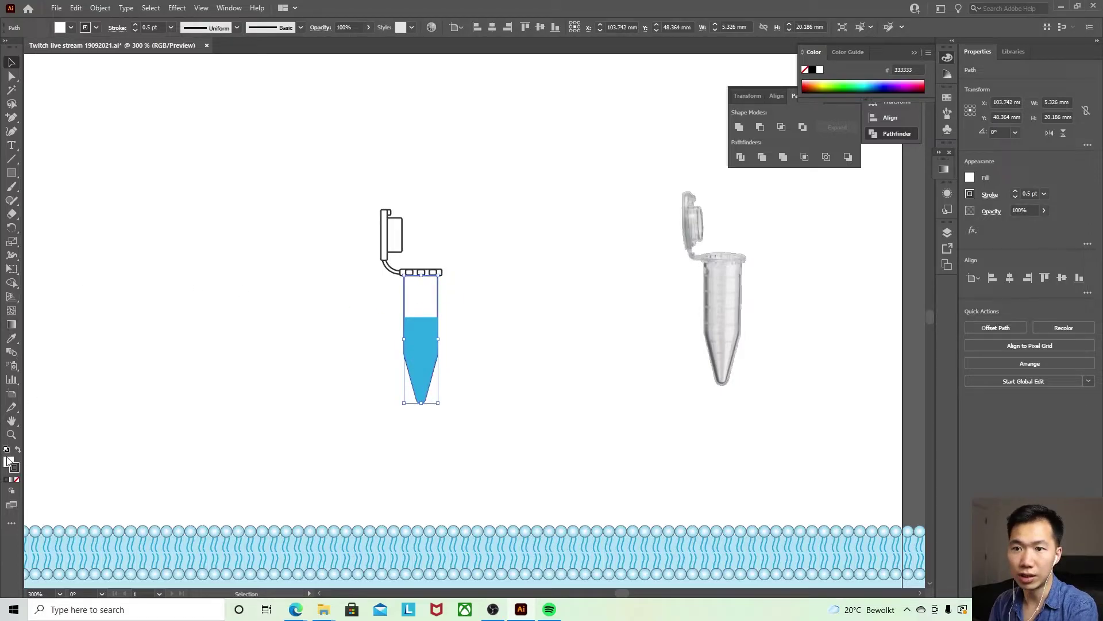
{"action": "left_click", "coordinate": [7, 463]}
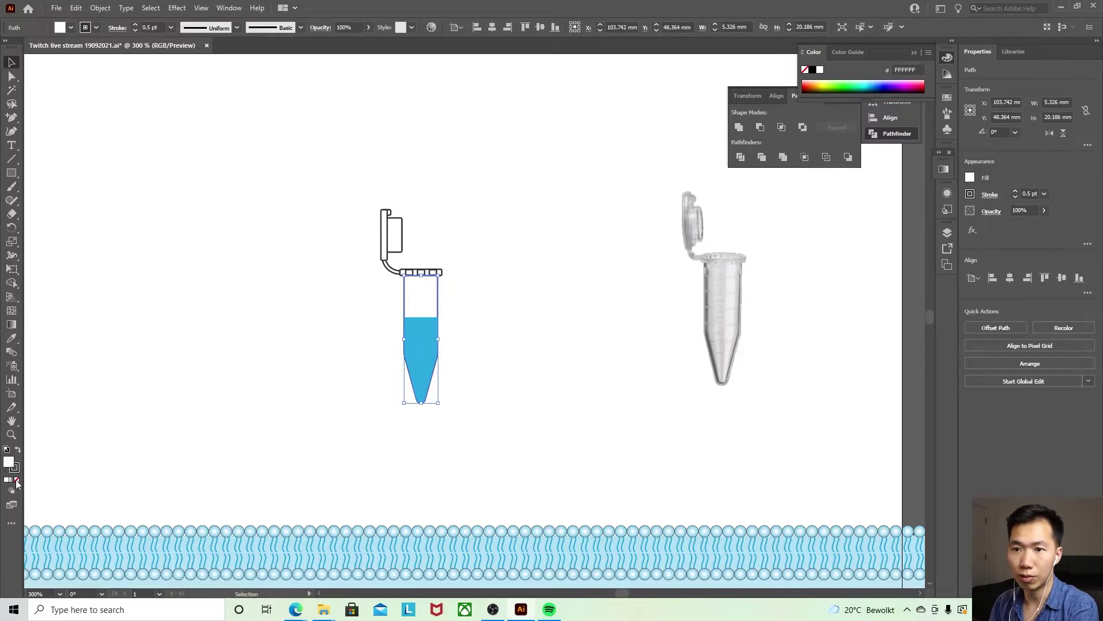
{"action": "left_click", "coordinate": [17, 479]}
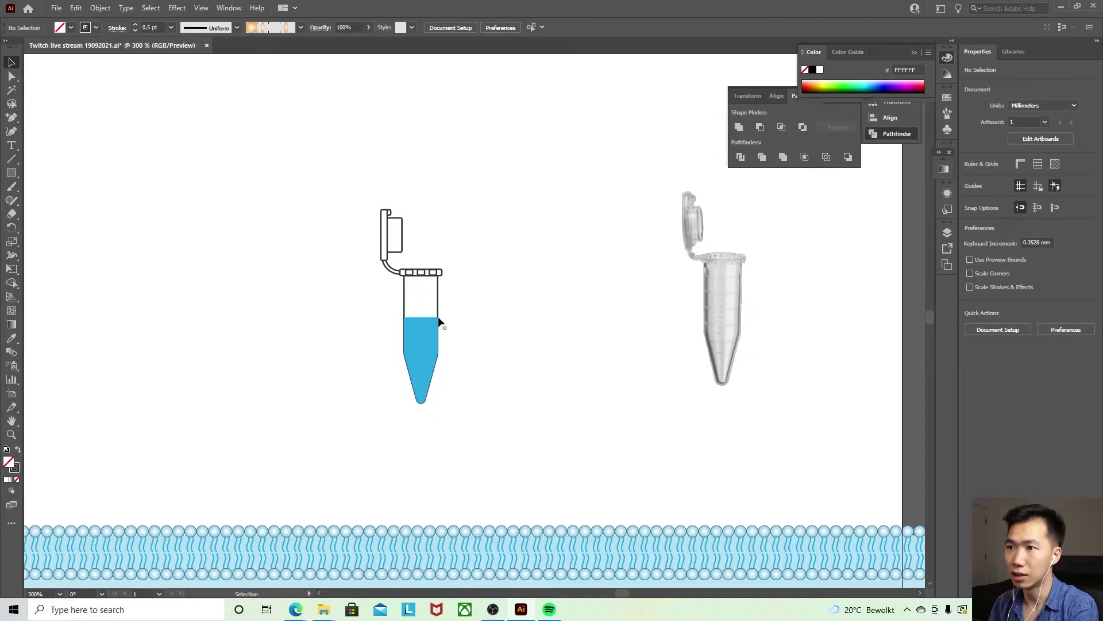
- Send the blue liquid shape to the back, behind the tube outline
{"action": "left_click", "coordinate": [408, 340]}
{"action": "right_click", "coordinate": [423, 340]}
{"action": "mouse_move", "coordinate": [502, 270]}
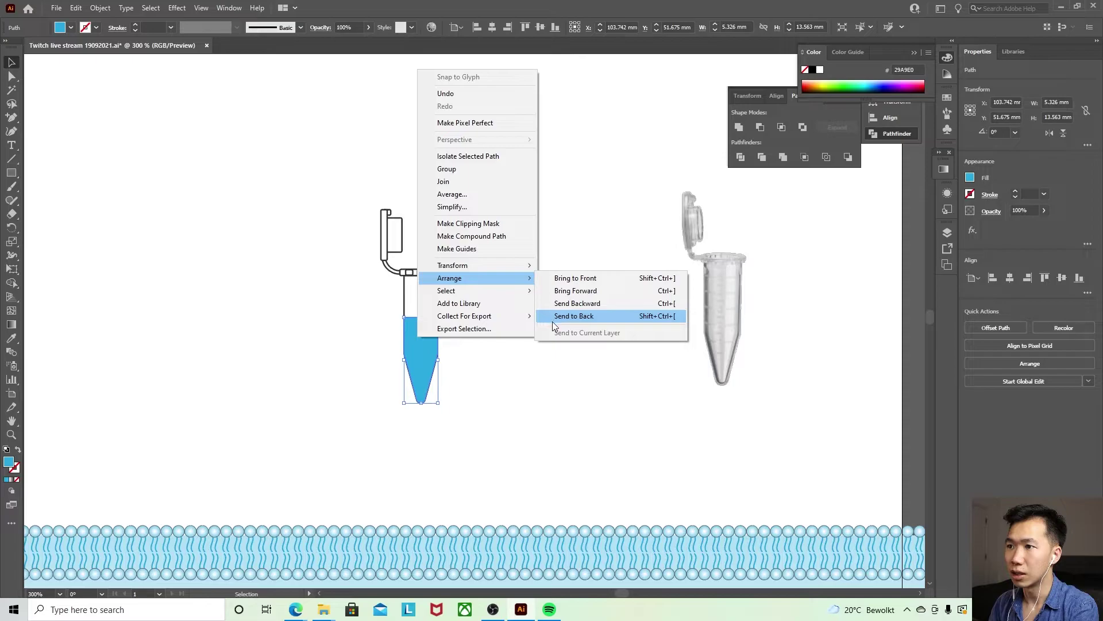
{"action": "left_click", "coordinate": [553, 317]}
{"action": "left_click", "coordinate": [511, 301]}
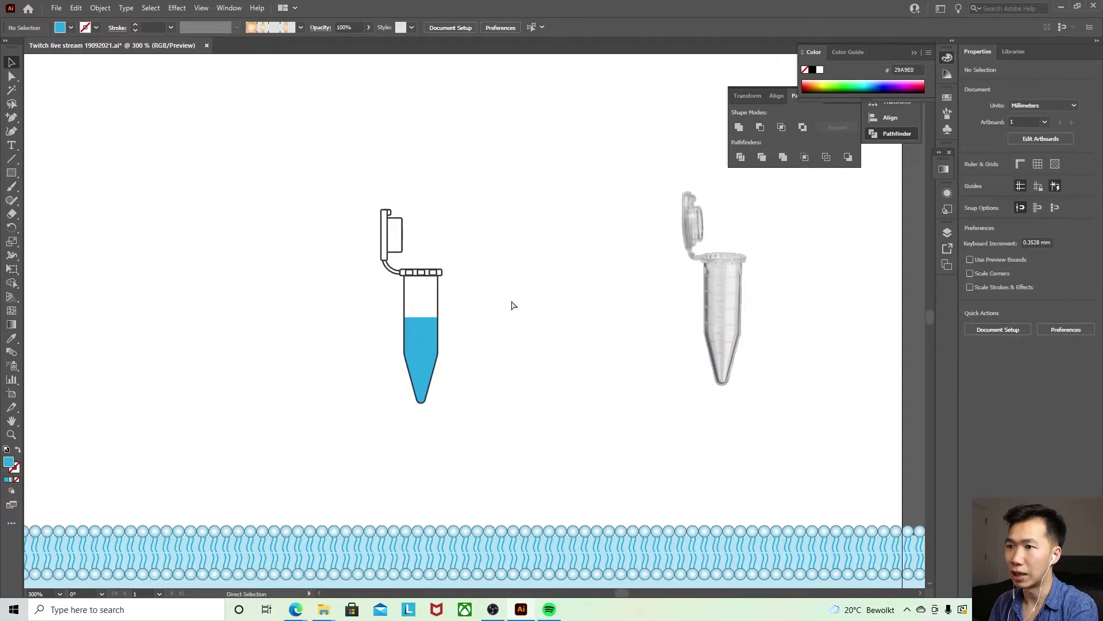
- Recolor the liquid with a very light blue tint from the Color Guide
{"action": "left_click", "coordinate": [421, 343]}
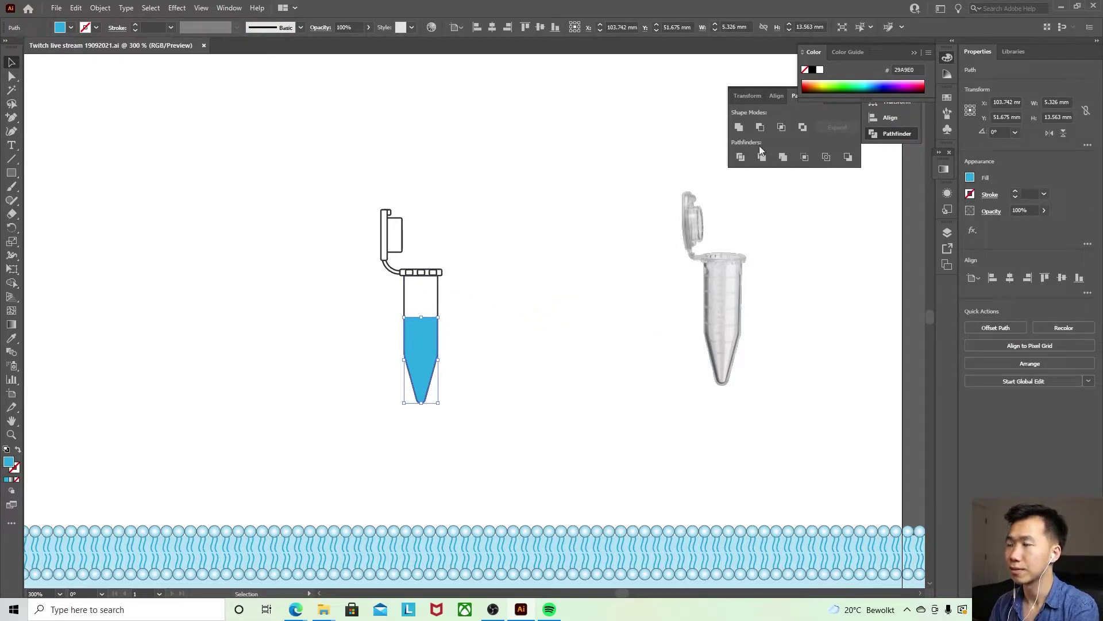
{"action": "left_click", "coordinate": [948, 75]}
{"action": "left_click", "coordinate": [808, 71]}
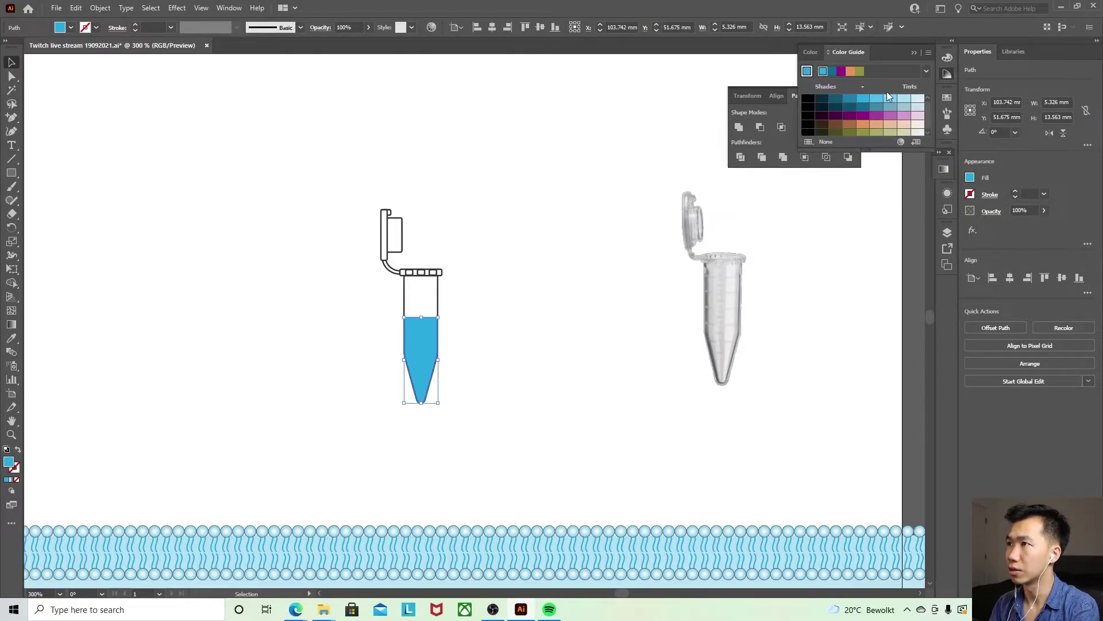
{"action": "left_click", "coordinate": [890, 99]}
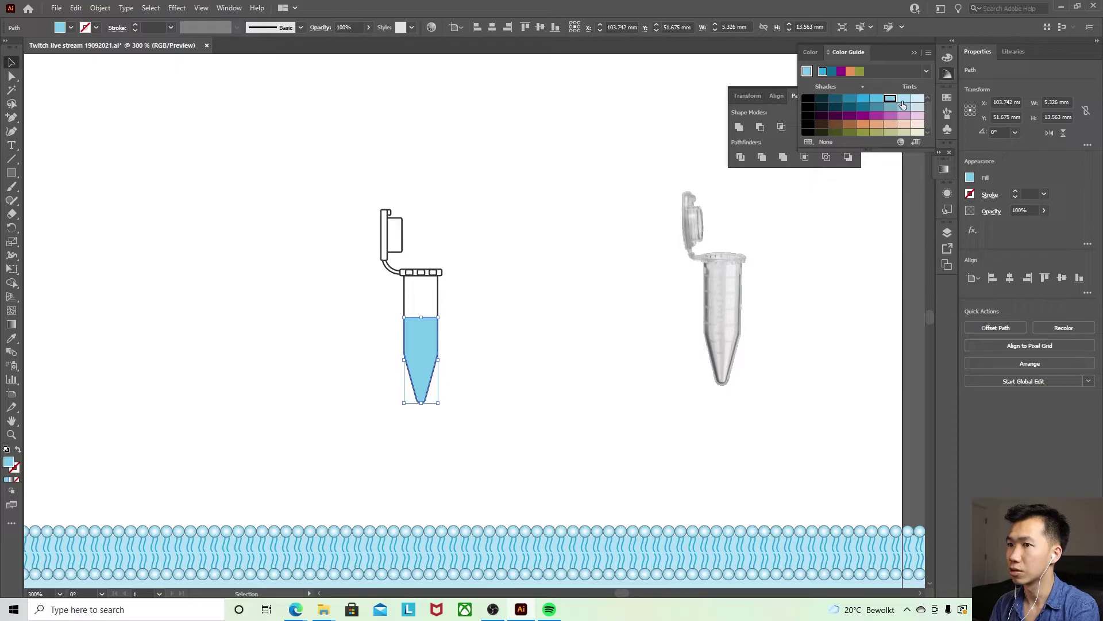
{"action": "left_click", "coordinate": [904, 99]}
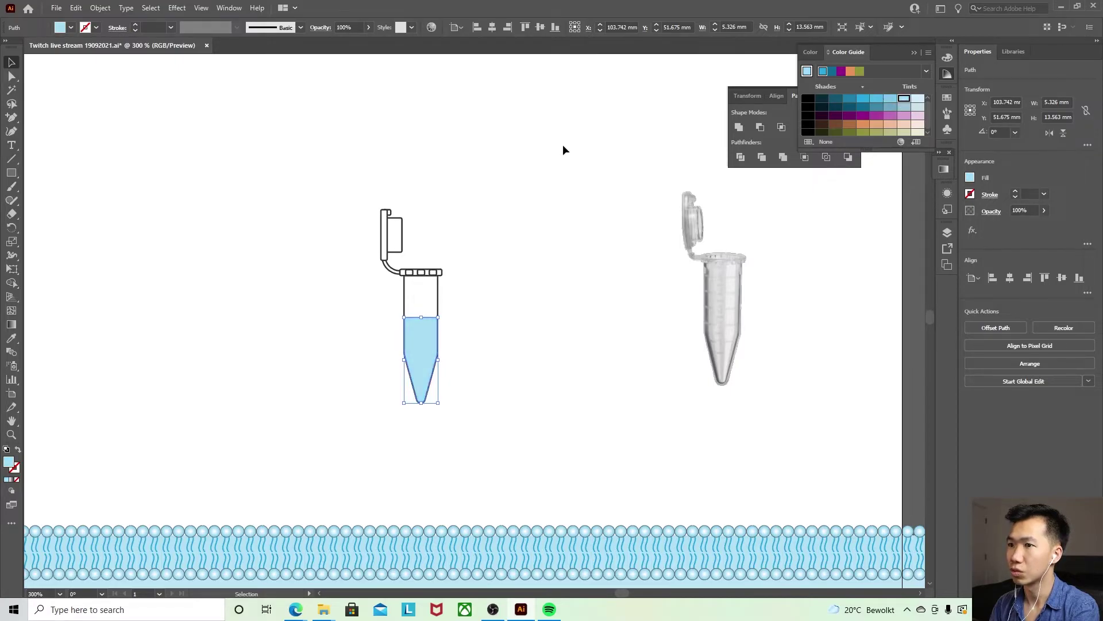
- Try a light grey swatch as the stroke of all the outlined tube parts
{"action": "key", "text": "ctrl+="}
{"action": "left_click_drag", "start_coordinate": [402, 234], "coordinate": [523, 344]}
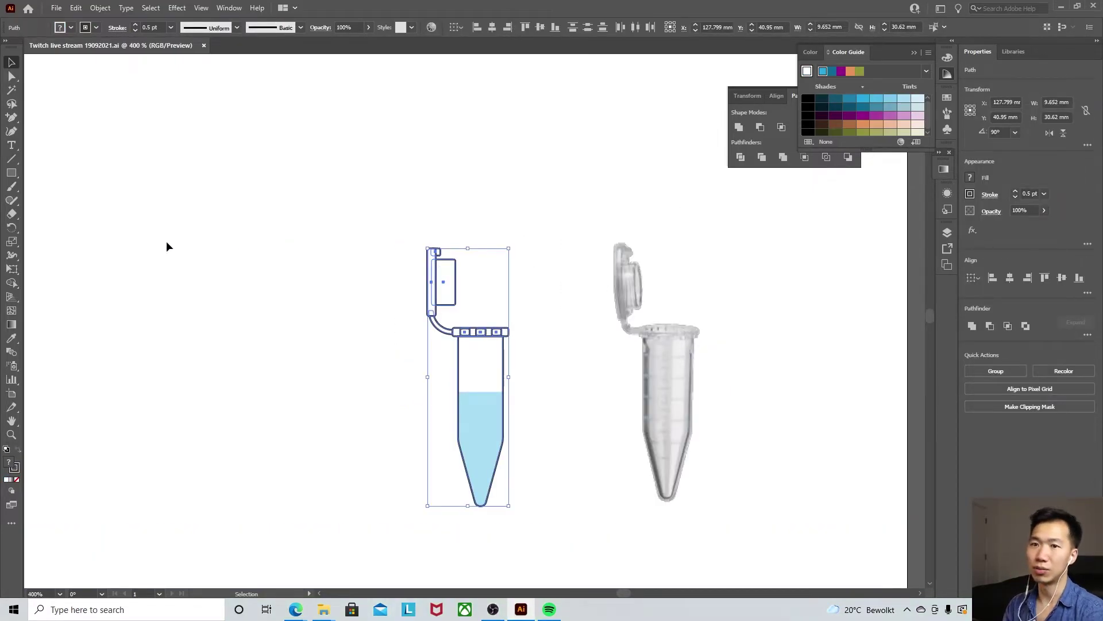
{"action": "left_click", "coordinate": [951, 97]}
{"action": "left_click", "coordinate": [927, 149]}
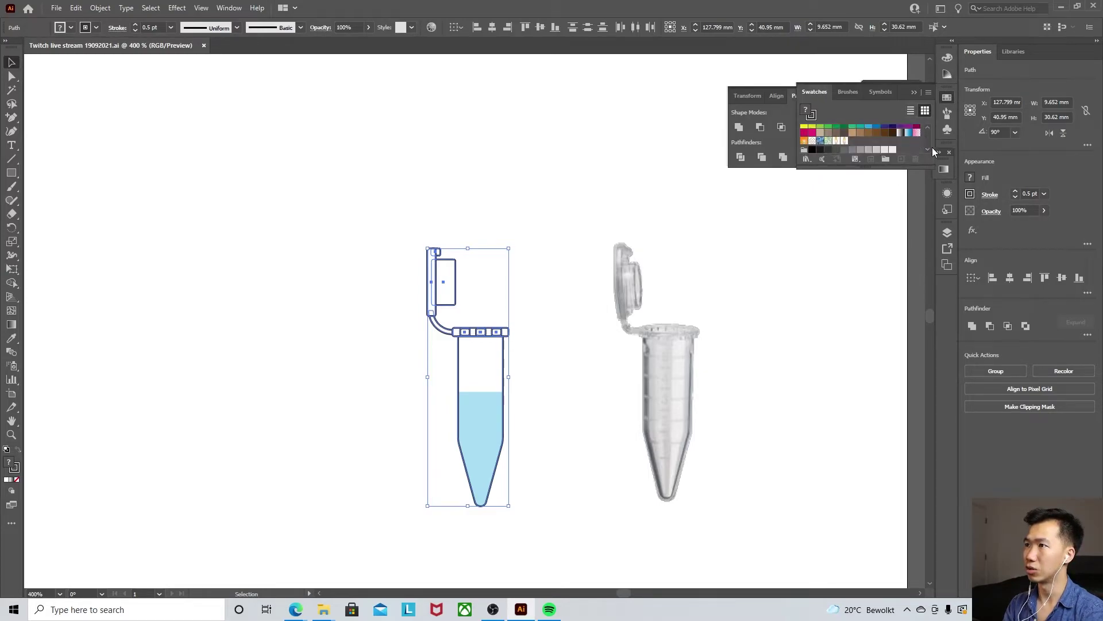
{"action": "left_click", "coordinate": [928, 149]}
{"action": "left_click", "coordinate": [864, 139]}
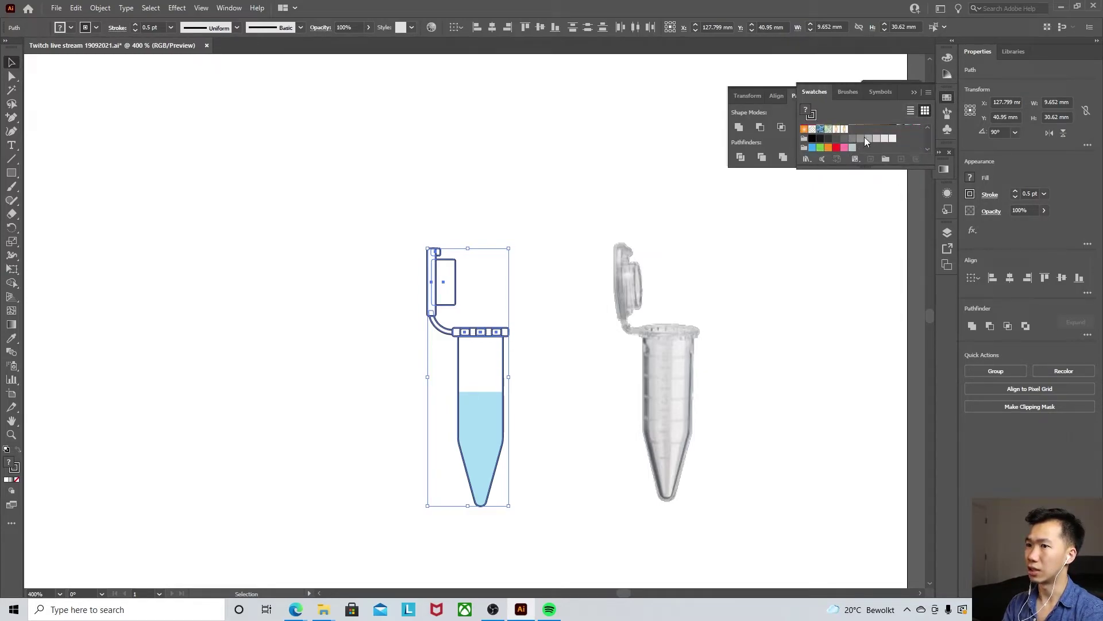
{"action": "left_click", "coordinate": [15, 466]}
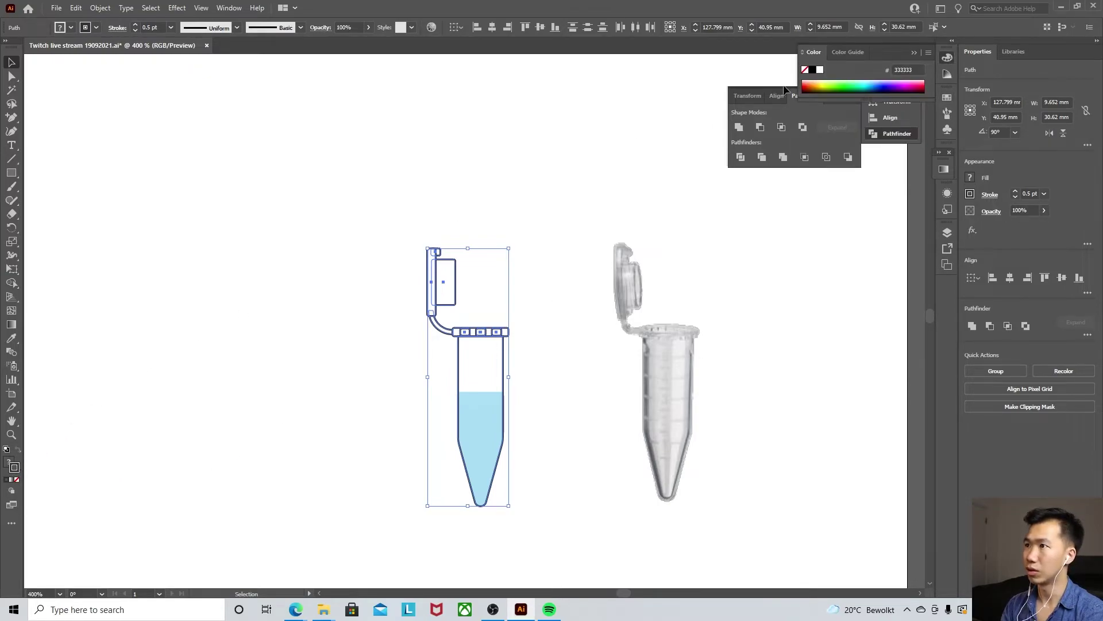
{"action": "left_click", "coordinate": [947, 97]}
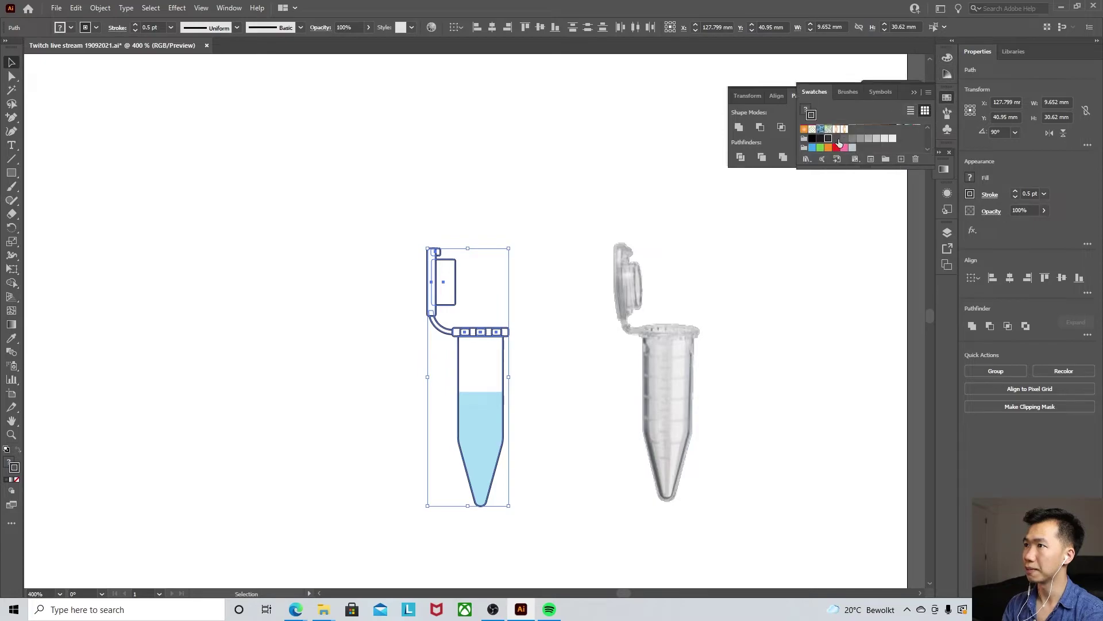
{"action": "left_click", "coordinate": [859, 139]}
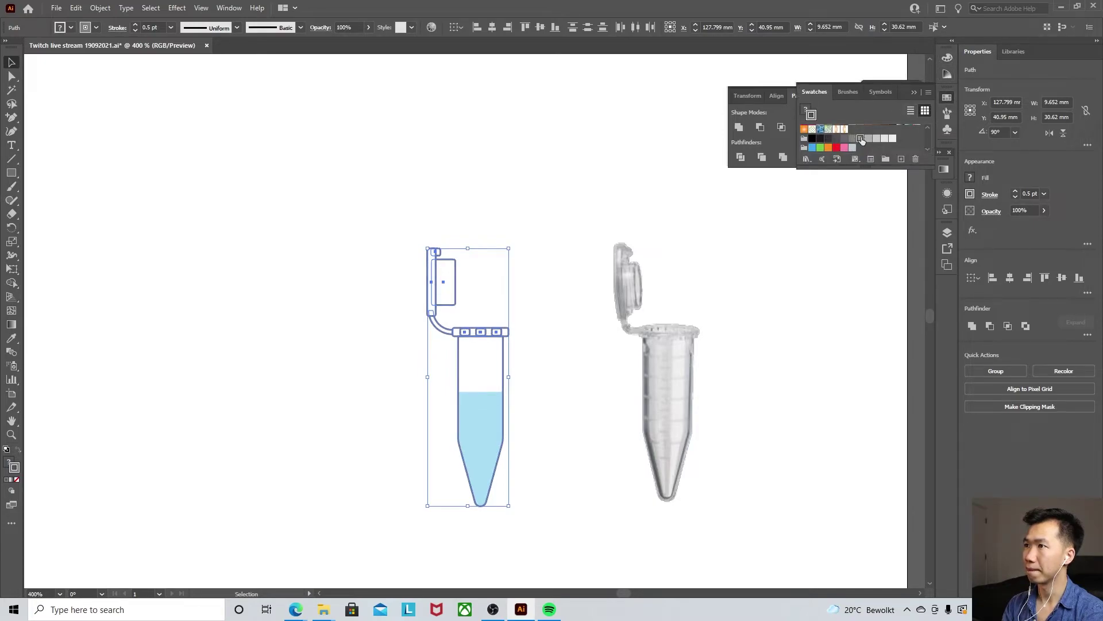
{"action": "left_click", "coordinate": [870, 139]}
{"action": "left_click", "coordinate": [597, 214]}
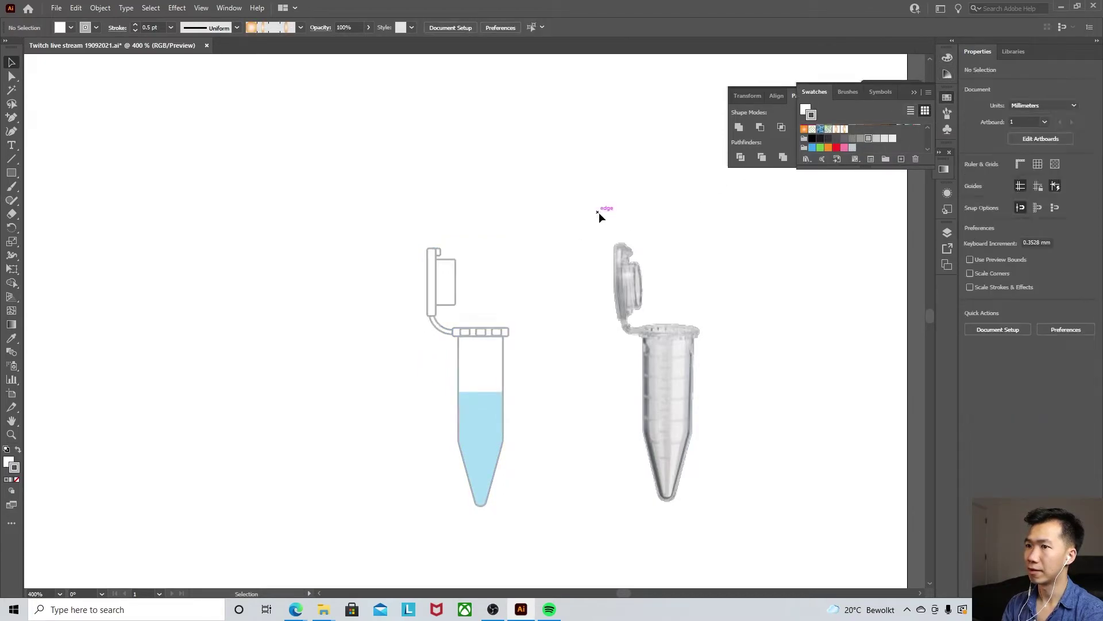
- Set the stroke of all the outlined tube parts to the R=128 G=128 B=128 grey swatch and save the document
{"action": "left_click_drag", "start_coordinate": [382, 234], "coordinate": [560, 345]}
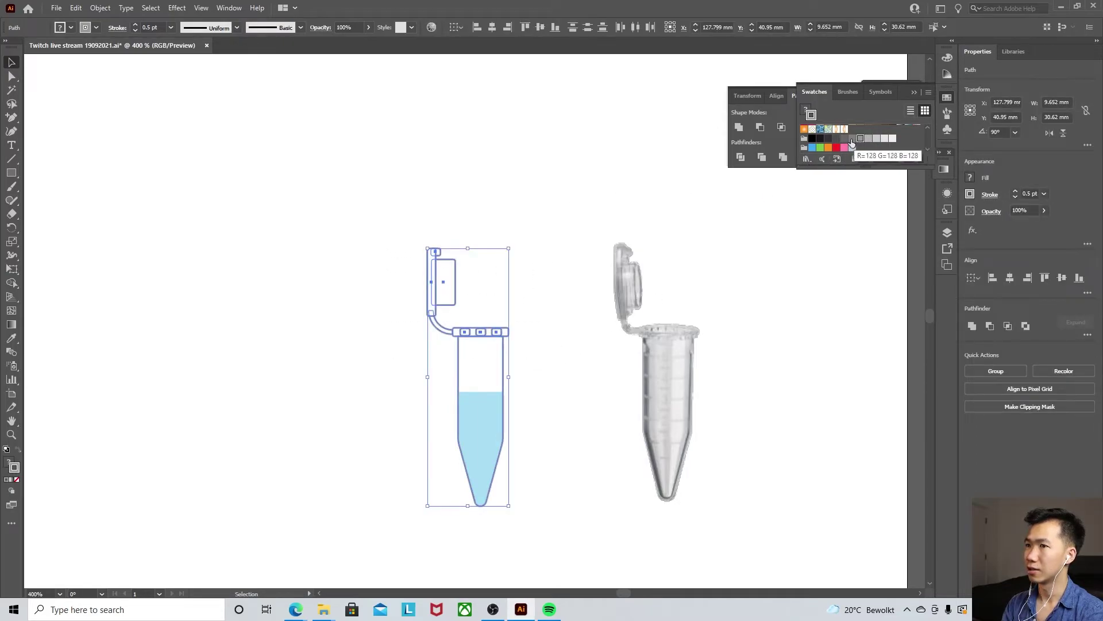
{"action": "left_click", "coordinate": [853, 138]}
{"action": "left_click", "coordinate": [813, 274]}
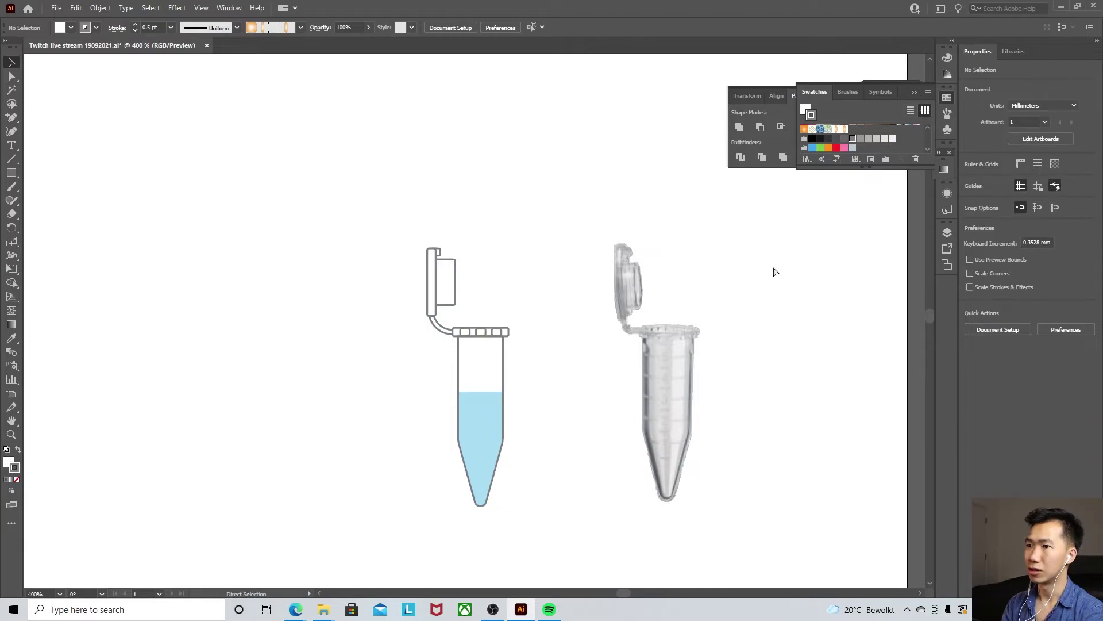
{"action": "key", "text": "ctrl+s"}
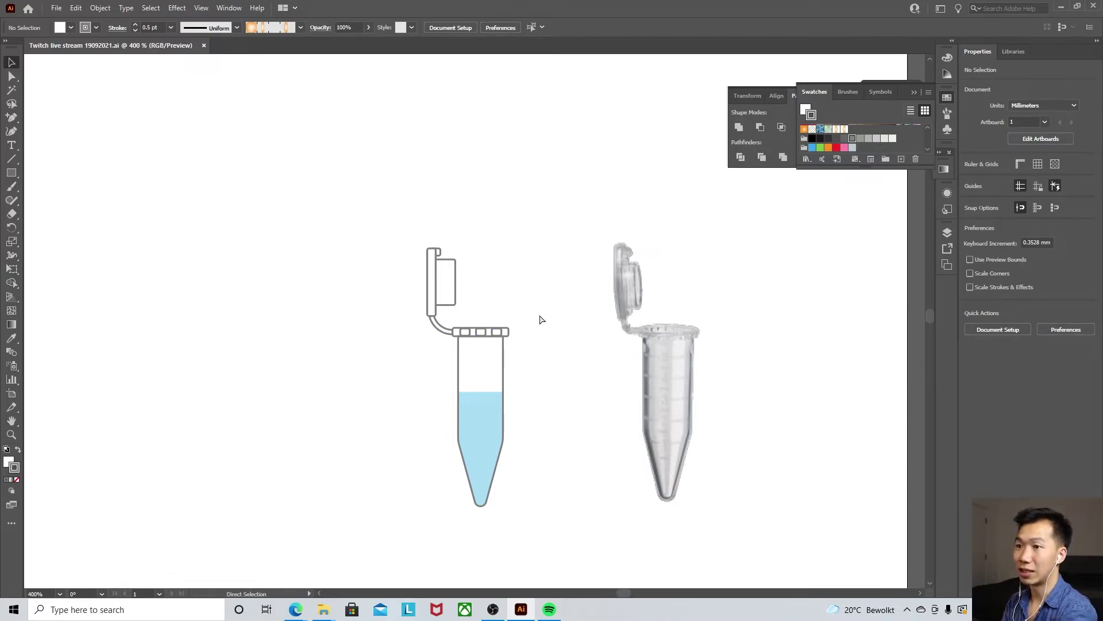
- Fill the inner rectangle of the open lid with a linear white-to-black gradient
{"action": "key", "text": "ctrl+plus"}
{"action": "left_click_drag", "start_coordinate": [605, 333], "coordinate": [591, 291]}
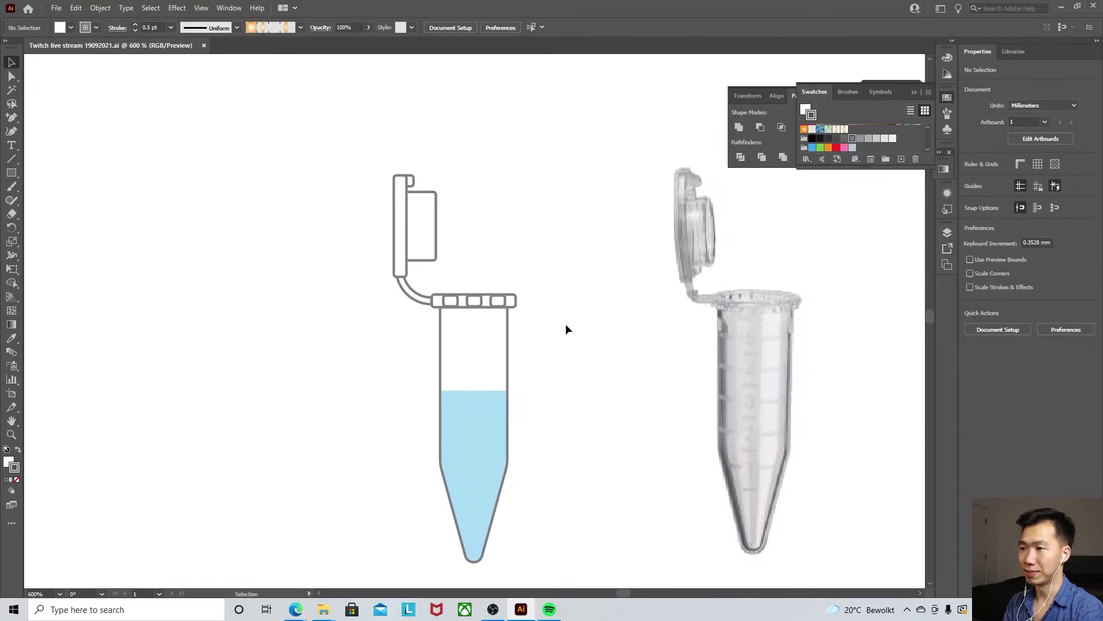
{"action": "left_click", "coordinate": [424, 206]}
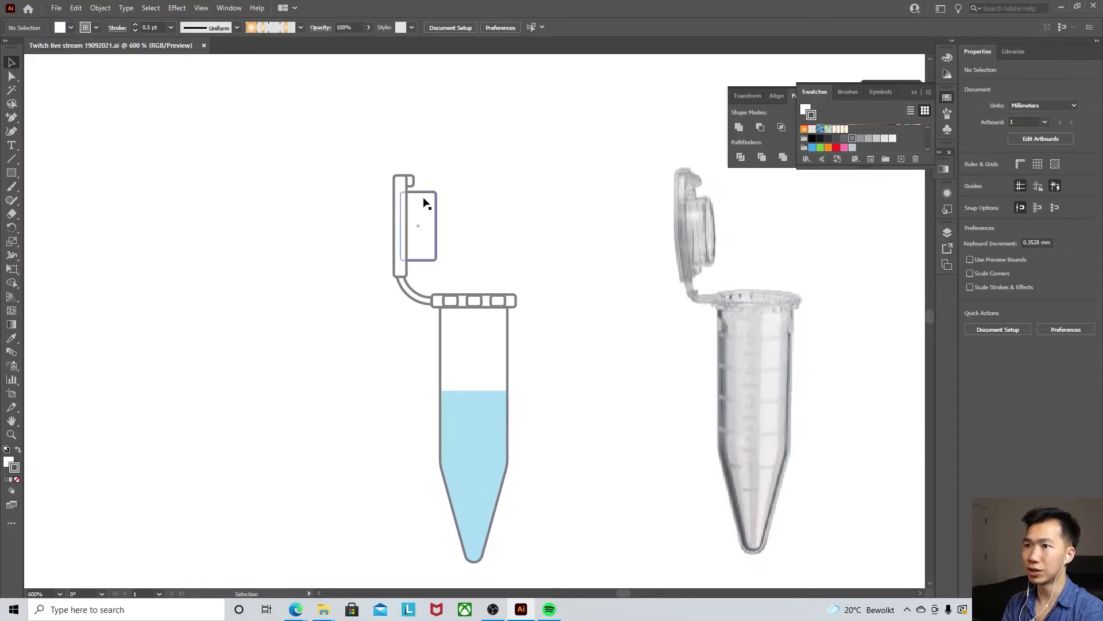
{"action": "double_click", "coordinate": [12, 324]}
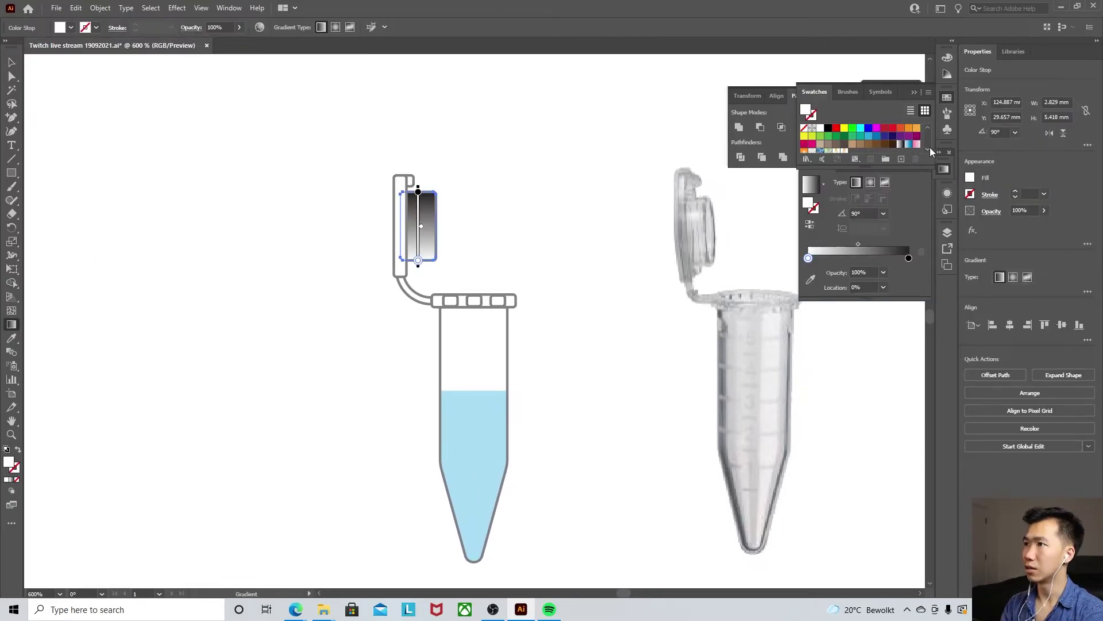
- Replace the black stop of the lid rectangle's gradient with a light grey swatch
{"action": "scroll", "coordinate": [926, 147], "scroll_direction": "down", "scroll_amount": 2}
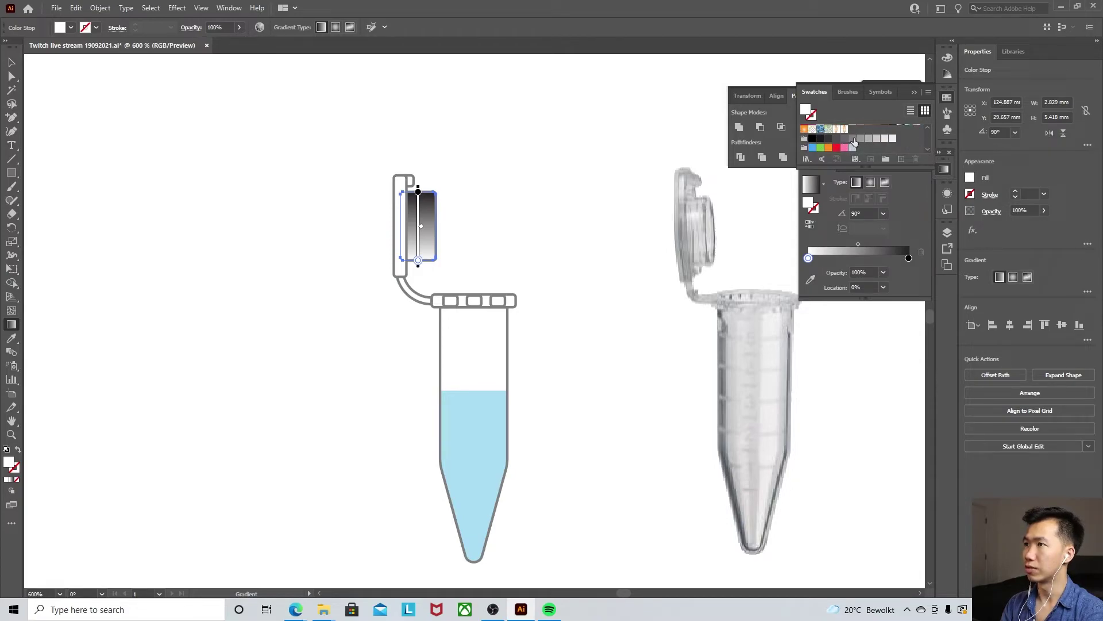
{"action": "left_click_drag", "start_coordinate": [852, 138], "coordinate": [909, 256]}
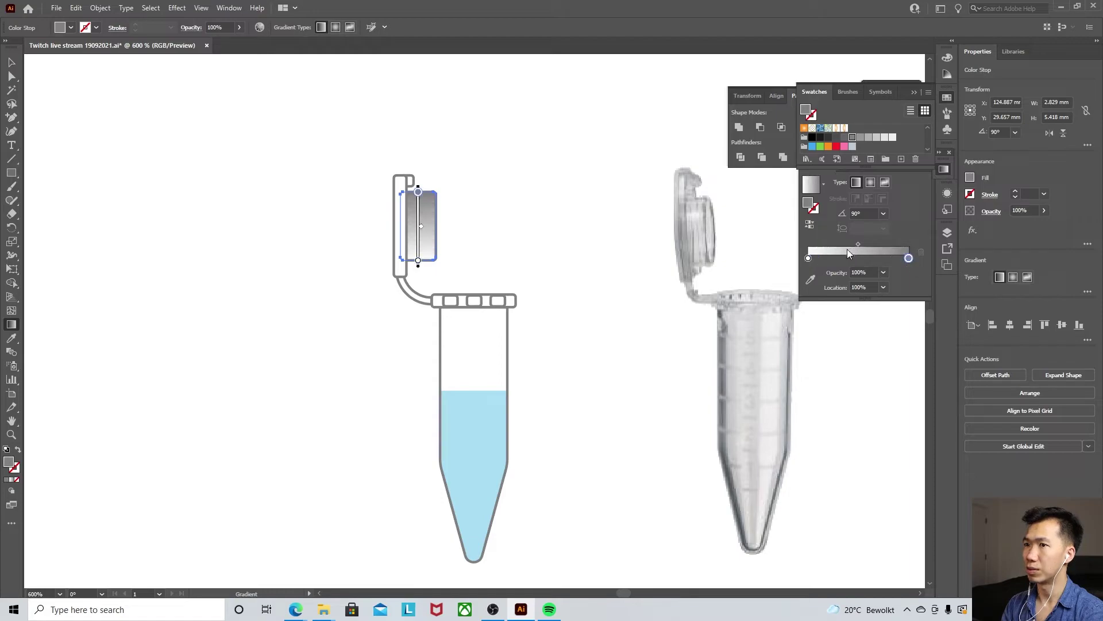
{"action": "left_click_drag", "start_coordinate": [868, 138], "coordinate": [907, 259]}
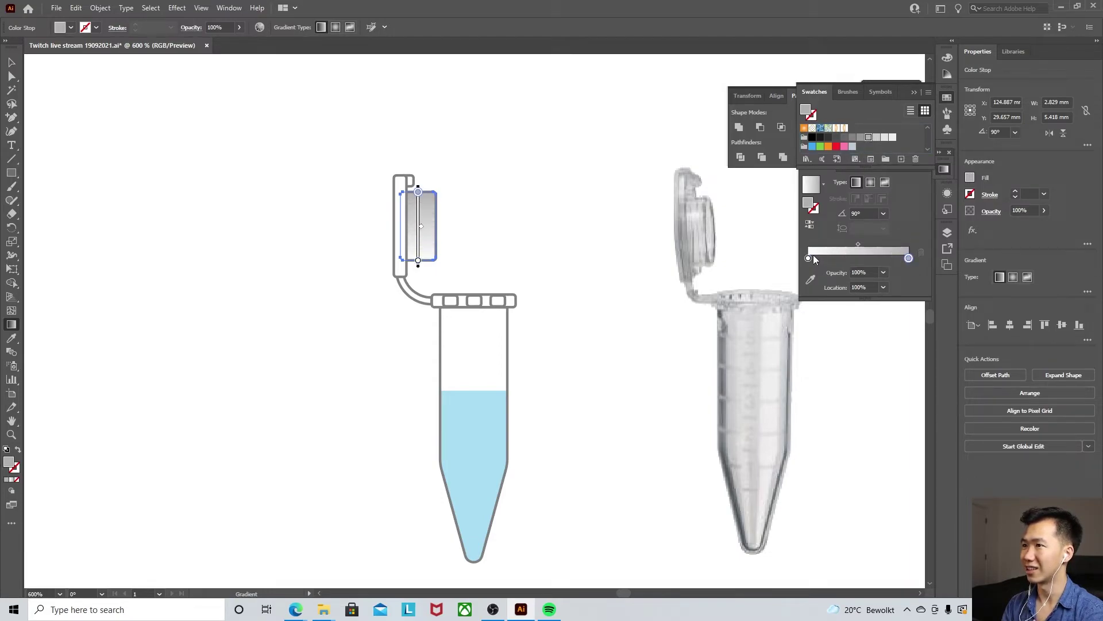
- Turn the lid rectangle's gradient into light grey, white, light grey, with the white stop in the middle, and save the document
{"action": "left_click_drag", "start_coordinate": [810, 257], "coordinate": [859, 258]}
{"action": "left_click", "coordinate": [879, 287]}
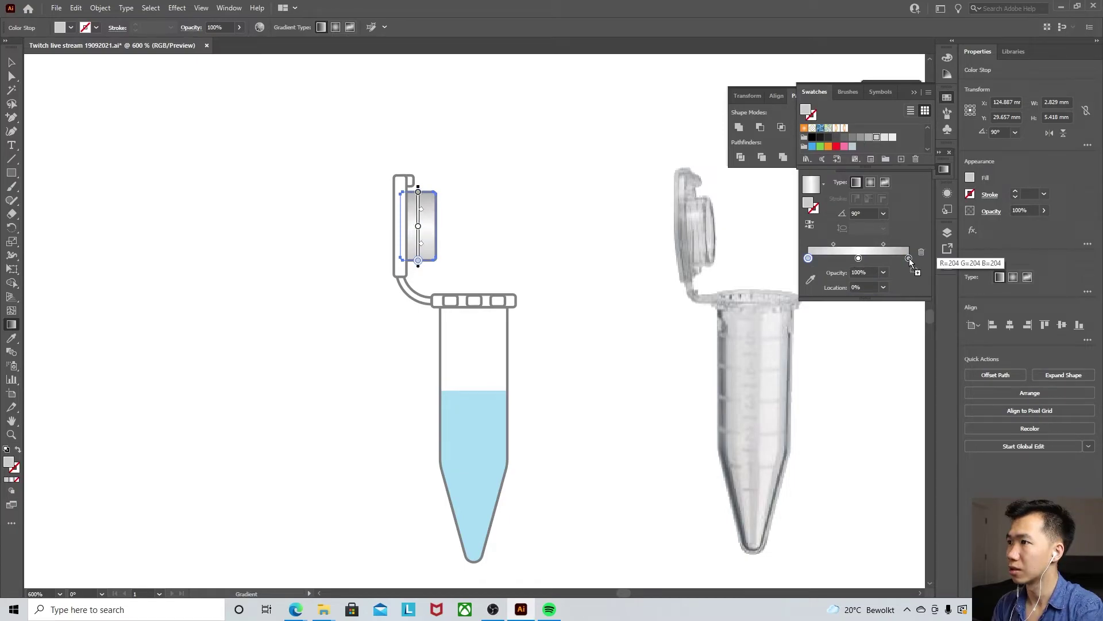
{"action": "left_click", "coordinate": [909, 257]}
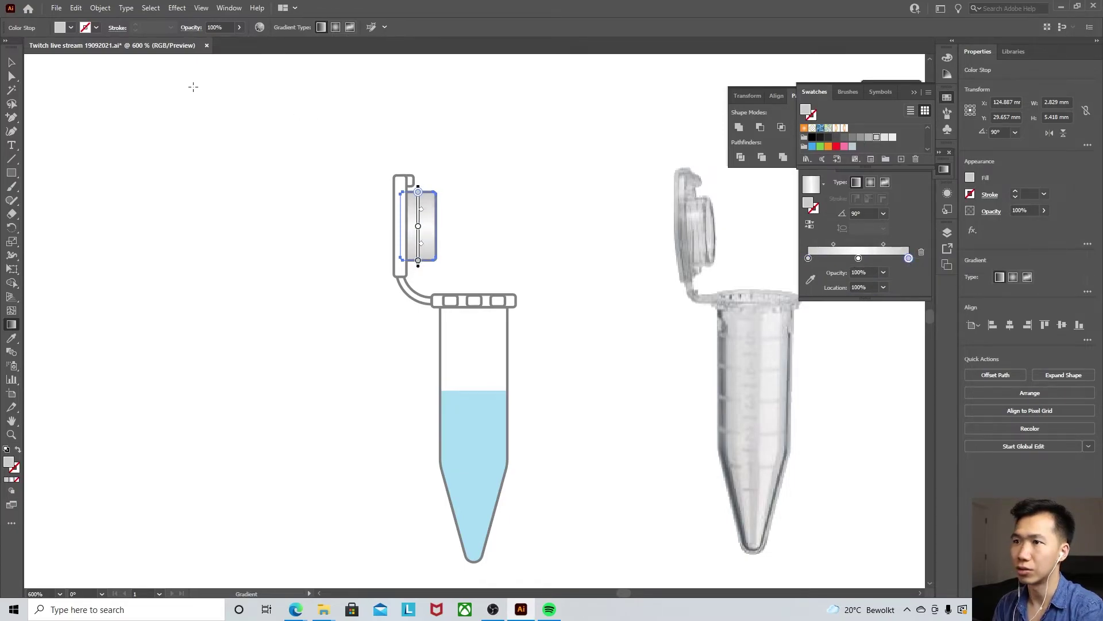
{"action": "key", "text": "v"}
{"action": "left_click", "coordinate": [523, 177]}
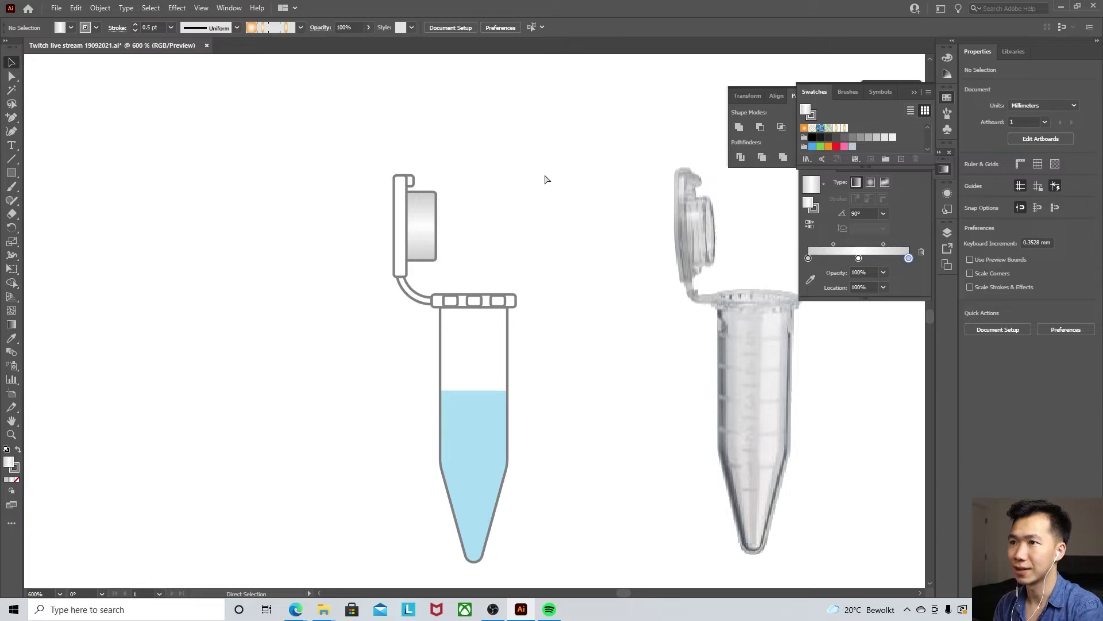
{"action": "key", "text": "ctrl+s"}
{"action": "key", "text": "ctrl+minus"}
{"action": "key", "text": "ctrl+minus"}
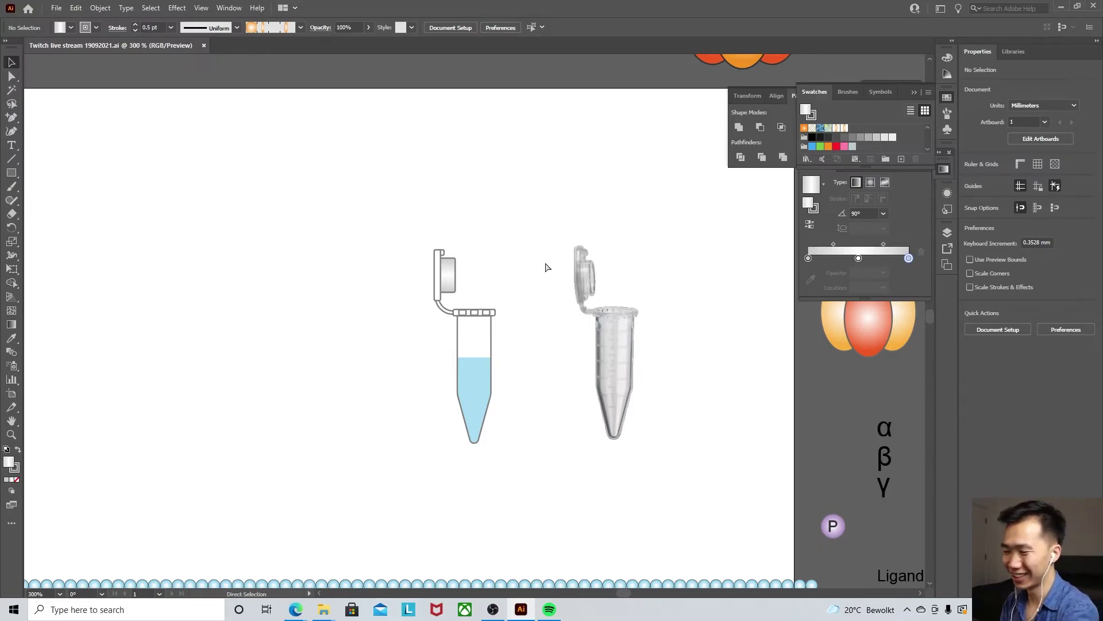
- Copy the inner lid rectangle's gradient onto the lid's tall narrow bar and set the gradient angle to 90°
{"action": "scroll", "coordinate": [540, 267], "scroll_direction": "up", "scroll_amount": 3}
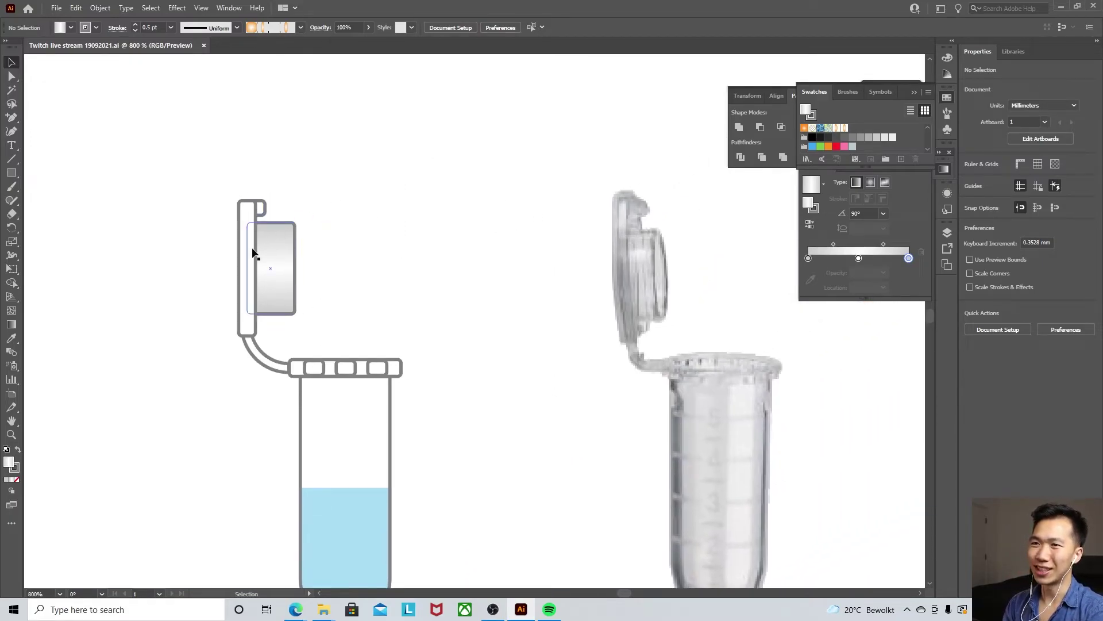
{"action": "left_click", "coordinate": [246, 247]}
{"action": "key", "text": "i"}
{"action": "left_click", "coordinate": [281, 249]}
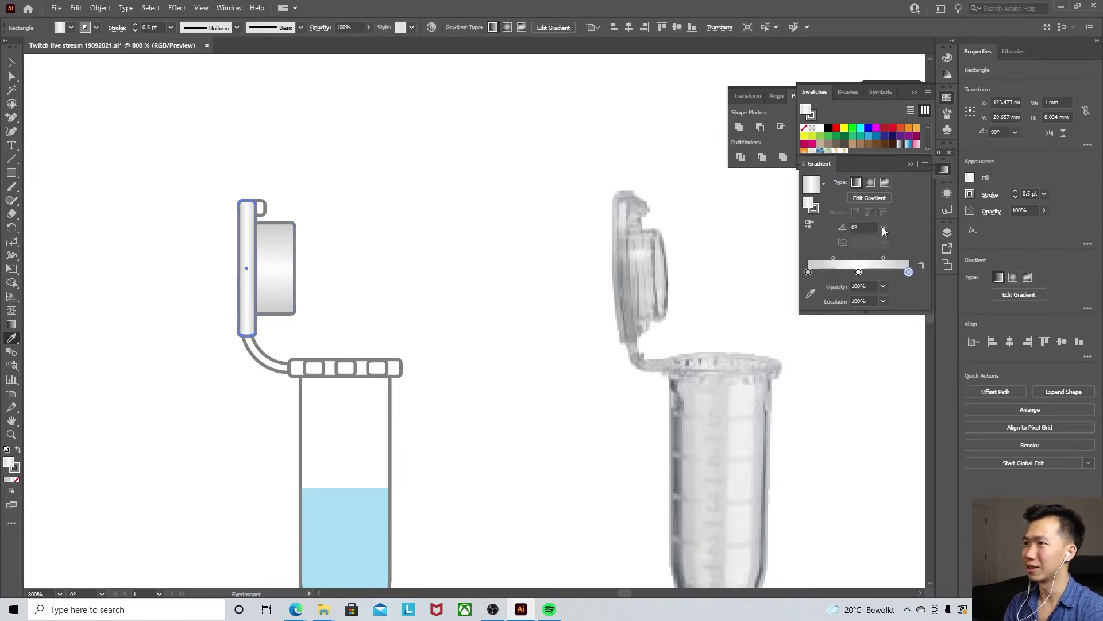
{"action": "left_click", "coordinate": [883, 227]}
{"action": "left_click", "coordinate": [895, 289]}
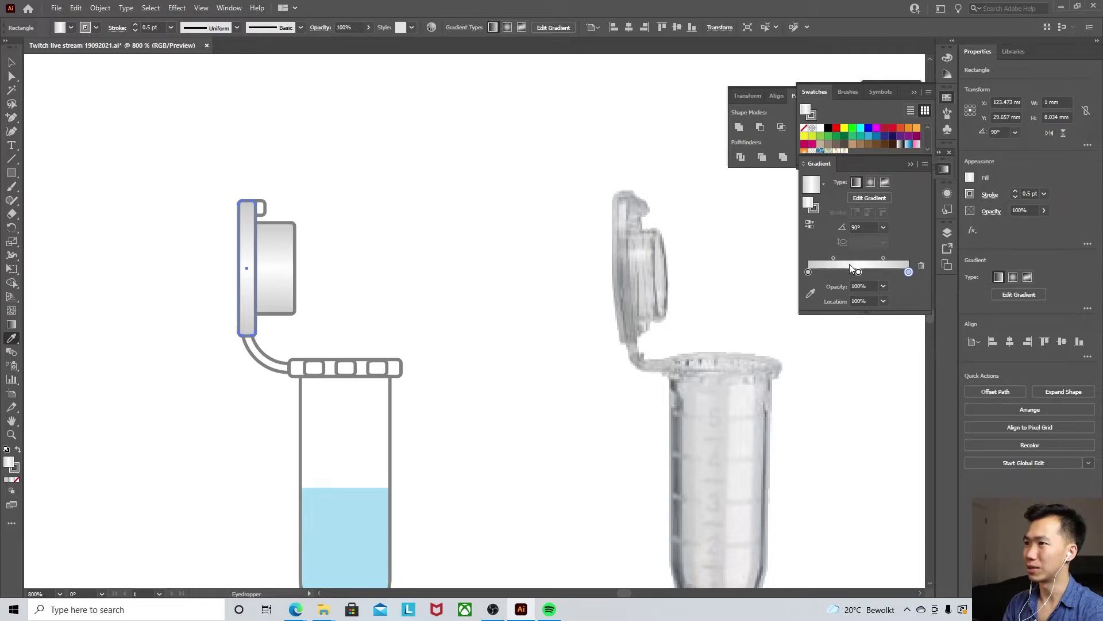
- Move the lid bar gradient's white stop to about 56% and its two midpoints outward to about 21% and 81%
{"action": "left_click", "coordinate": [858, 273]}
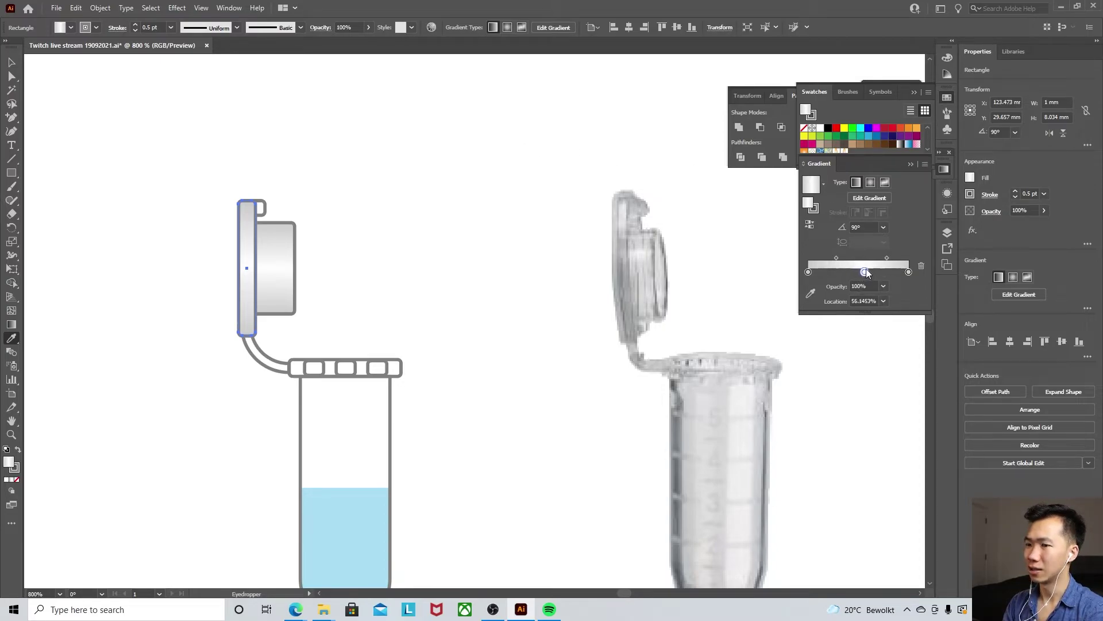
{"action": "left_click_drag", "start_coordinate": [835, 263], "coordinate": [817, 258]}
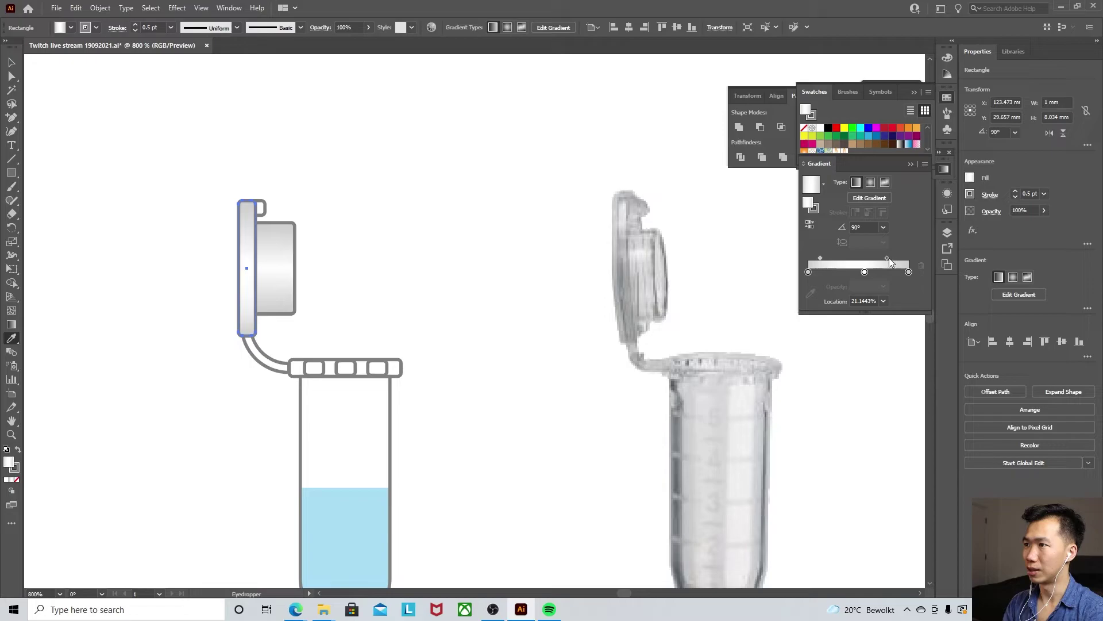
{"action": "left_click_drag", "start_coordinate": [889, 258], "coordinate": [898, 260]}
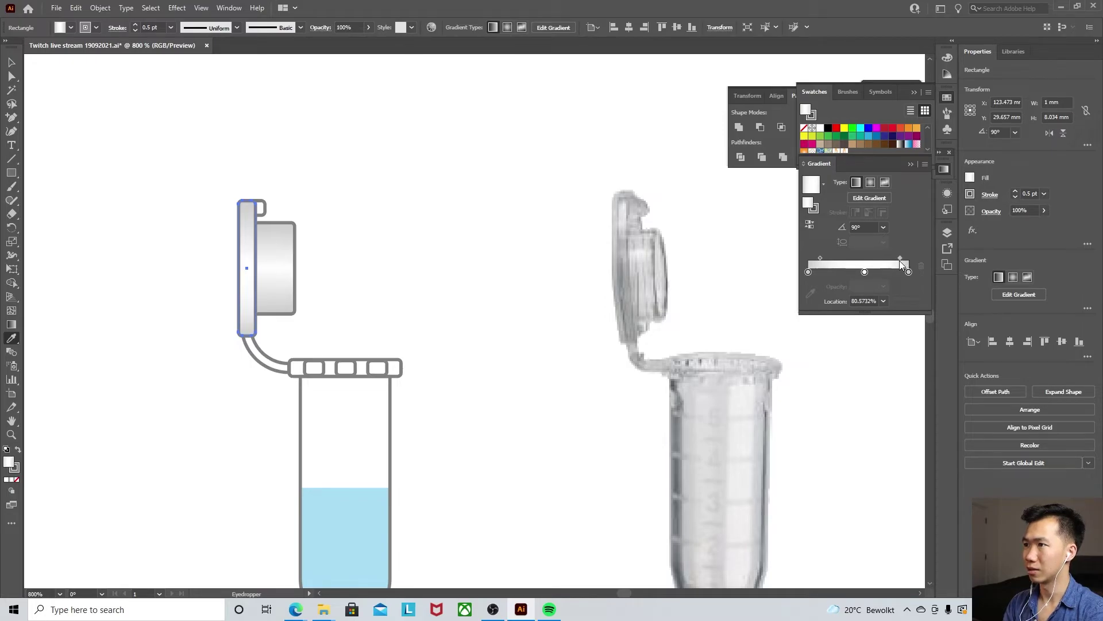
- Reshape the curved hinge strap between the lid and the tube's rim and save the document
{"action": "mouse_move", "coordinate": [476, 348]}
{"action": "left_mouse_down"}
{"action": "mouse_move", "coordinate": [469, 353]}
{"action": "mouse_move", "coordinate": [481, 356]}
{"action": "left_mouse_up"}
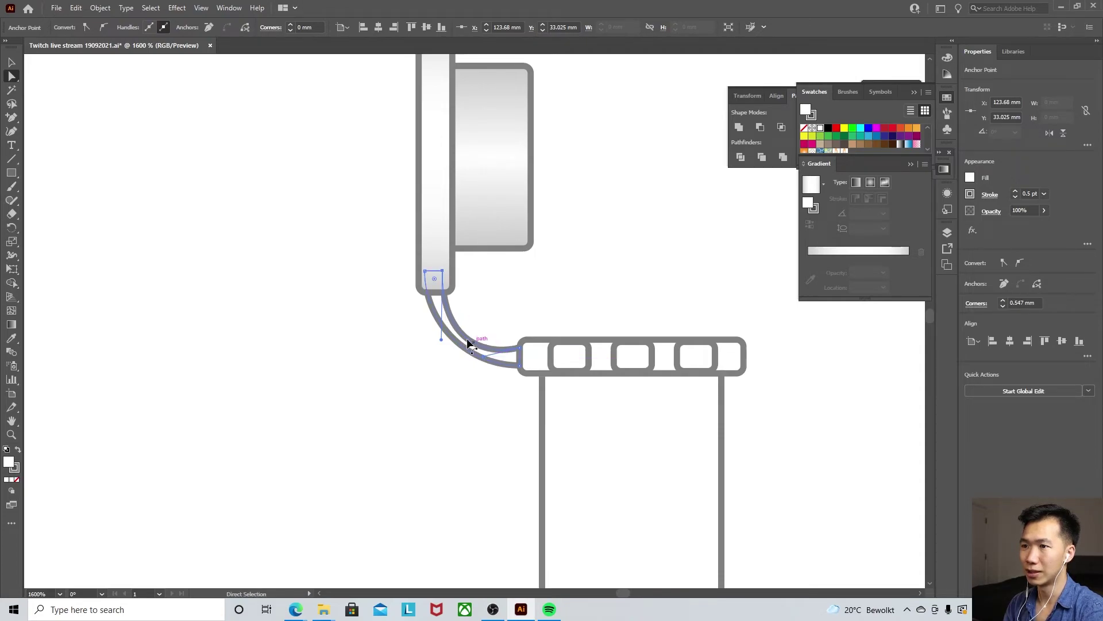
{"action": "left_click", "coordinate": [457, 351]}
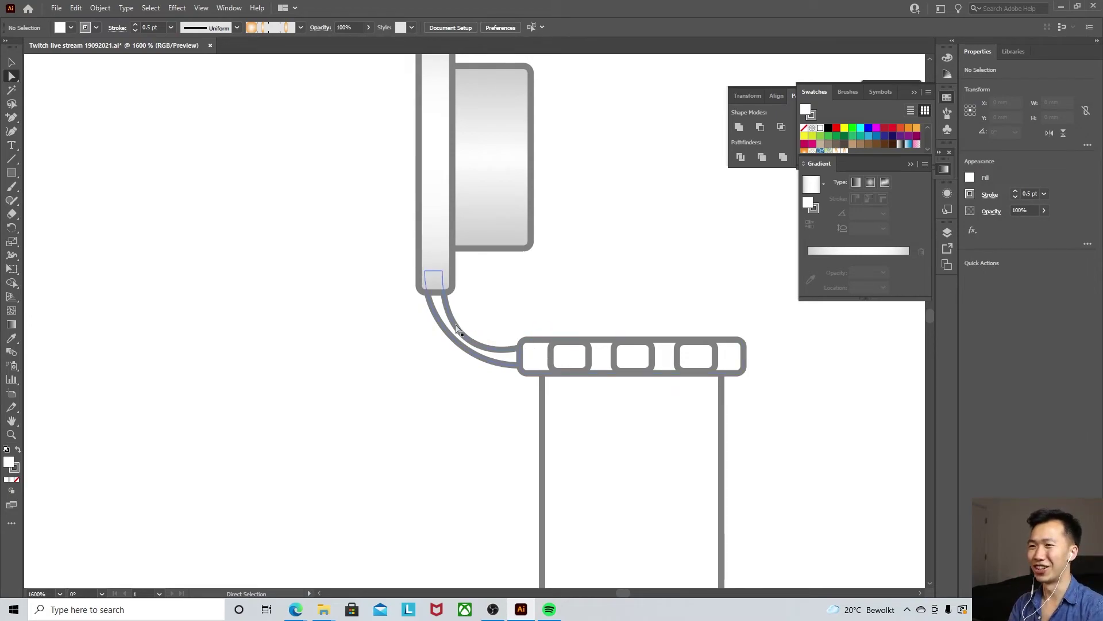
{"action": "scroll", "coordinate": [474, 330], "scroll_direction": "down", "scroll_amount": 5}
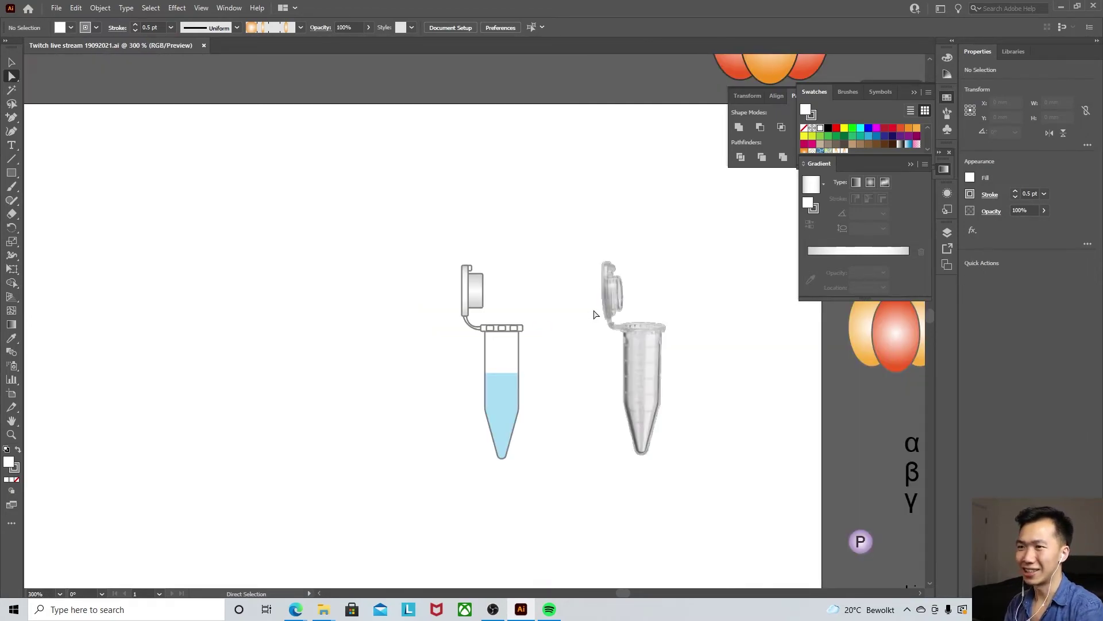
- Apply the inner lid rectangle's grey-white gradient to the three small rounded rectangles on the rim and save the document
{"action": "key", "text": "v"}
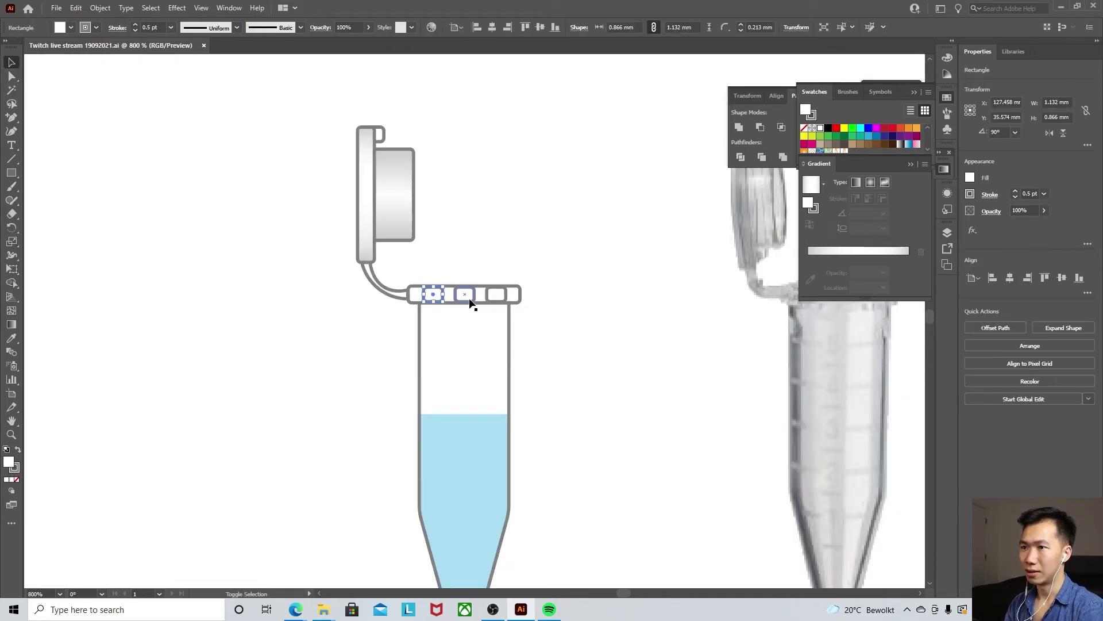
{"action": "left_click", "coordinate": [469, 296], "text": "shift"}
{"action": "left_click", "coordinate": [497, 295], "text": "shift"}
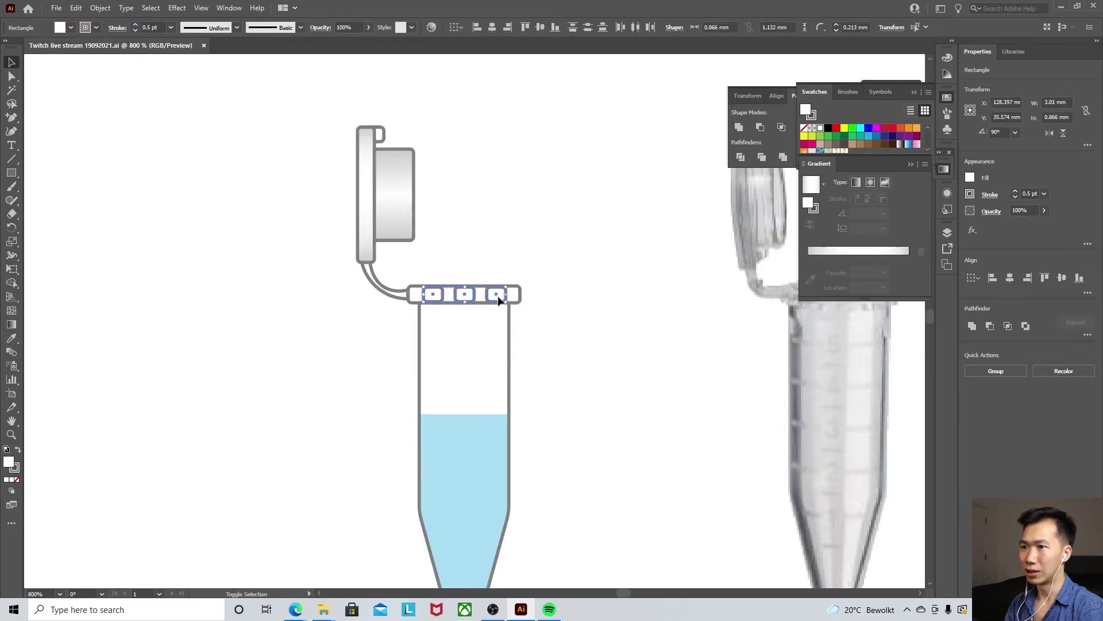
{"action": "key", "text": "i"}
{"action": "left_click", "coordinate": [409, 198]}
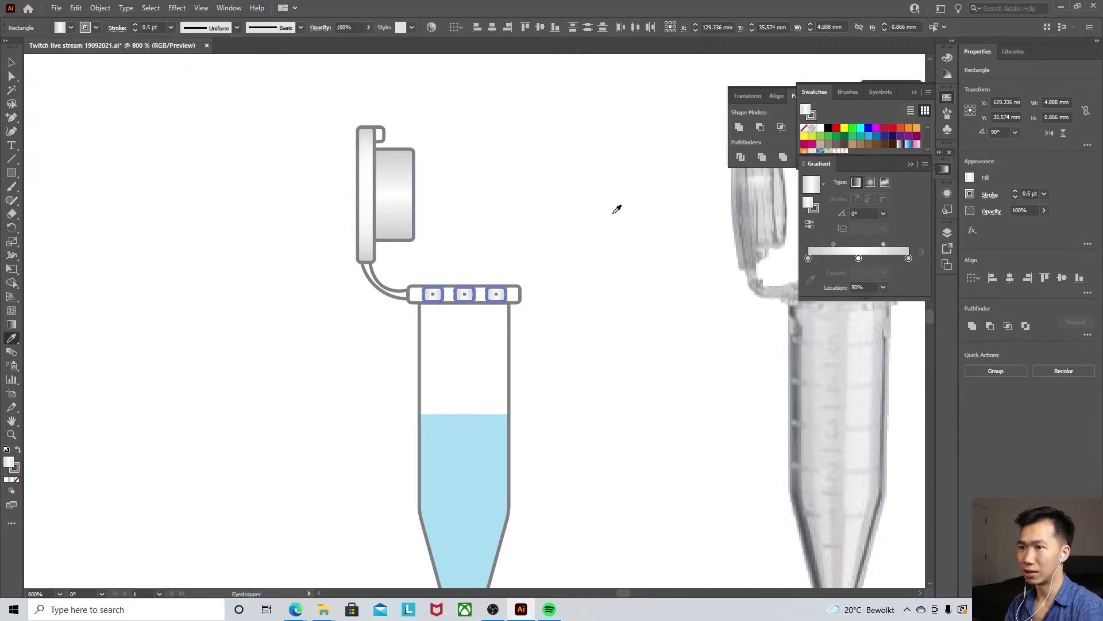
{"action": "left_click", "coordinate": [13, 62]}
{"action": "left_click", "coordinate": [524, 196]}
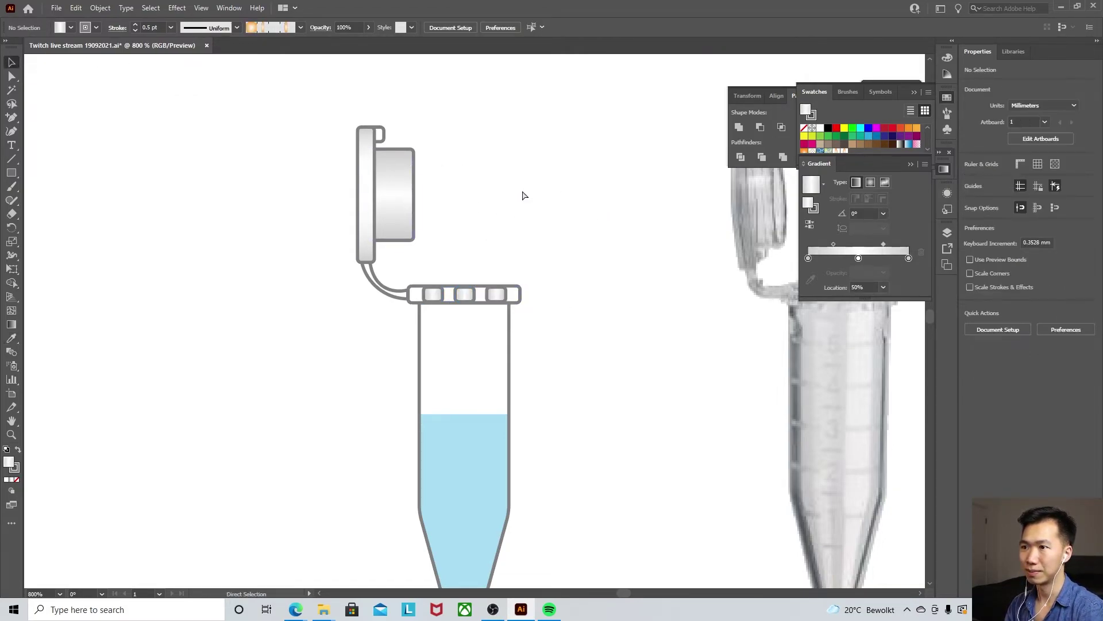
{"action": "key", "text": "ctrl+minus"}
{"action": "key", "text": "ctrl+minus"}
{"action": "key", "text": "ctrl+minus"}
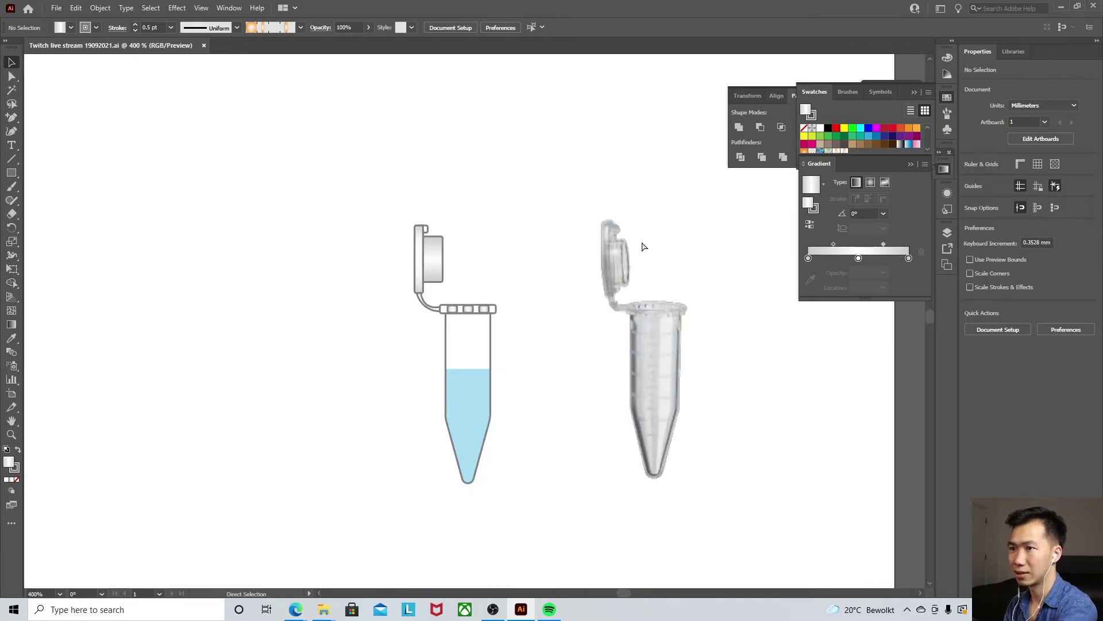
- Copy the lid bar's gradient onto the long rim rectangle and move its midpoints outward, the first one to 13%
{"action": "key", "text": "ctrl+plus"}
{"action": "key", "text": "ctrl+plus"}
{"action": "key", "text": "ctrl+plus"}
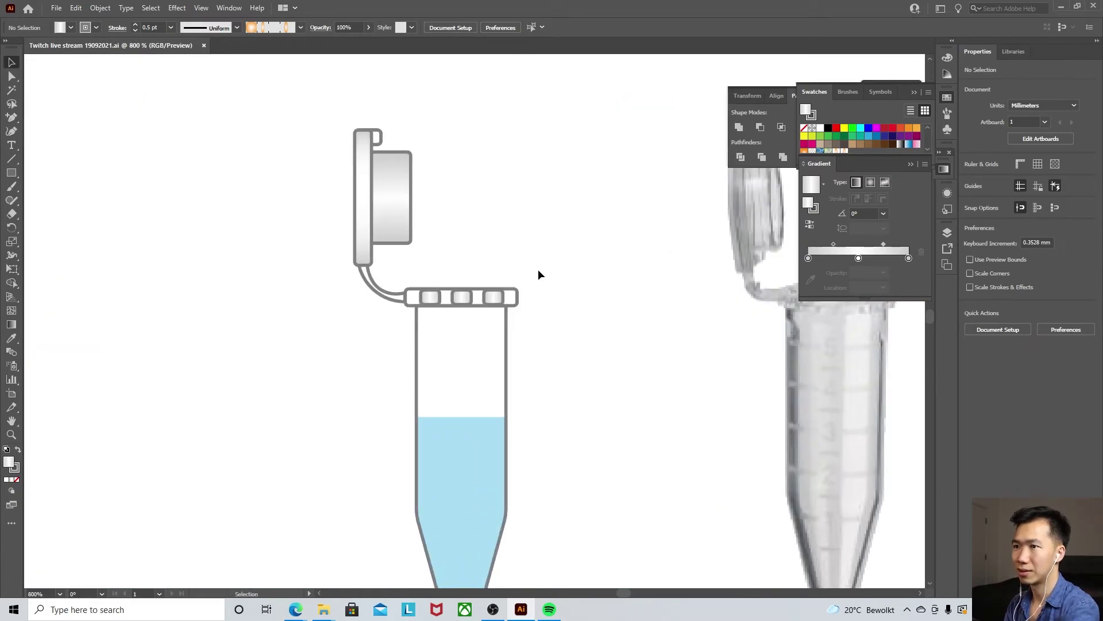
{"action": "left_click", "coordinate": [519, 295]}
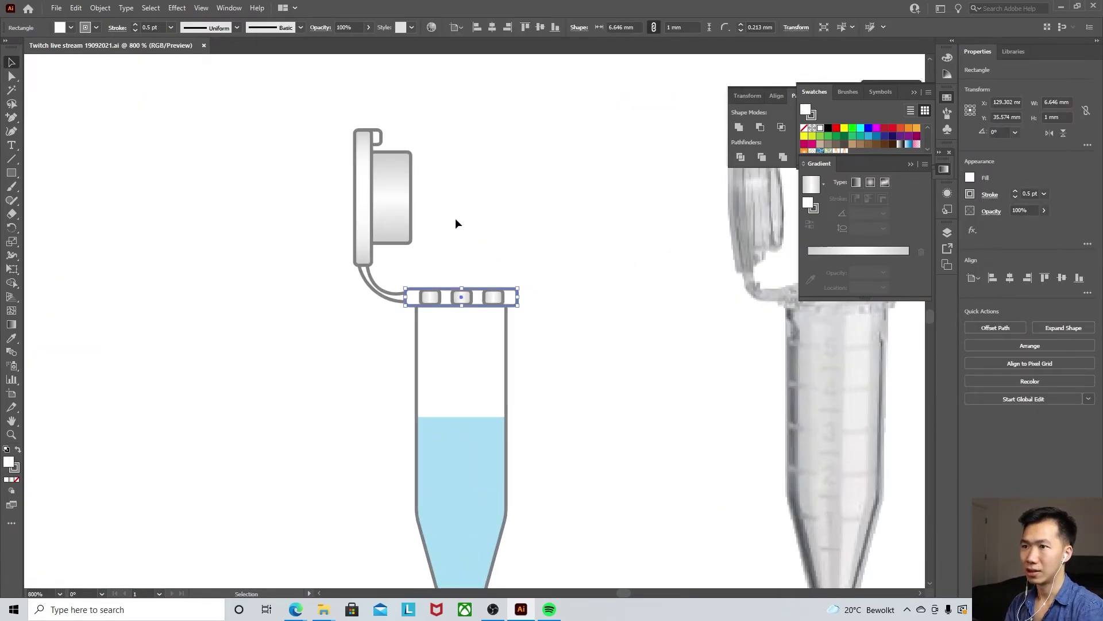
{"action": "key", "text": "i"}
{"action": "left_click", "coordinate": [377, 181]}
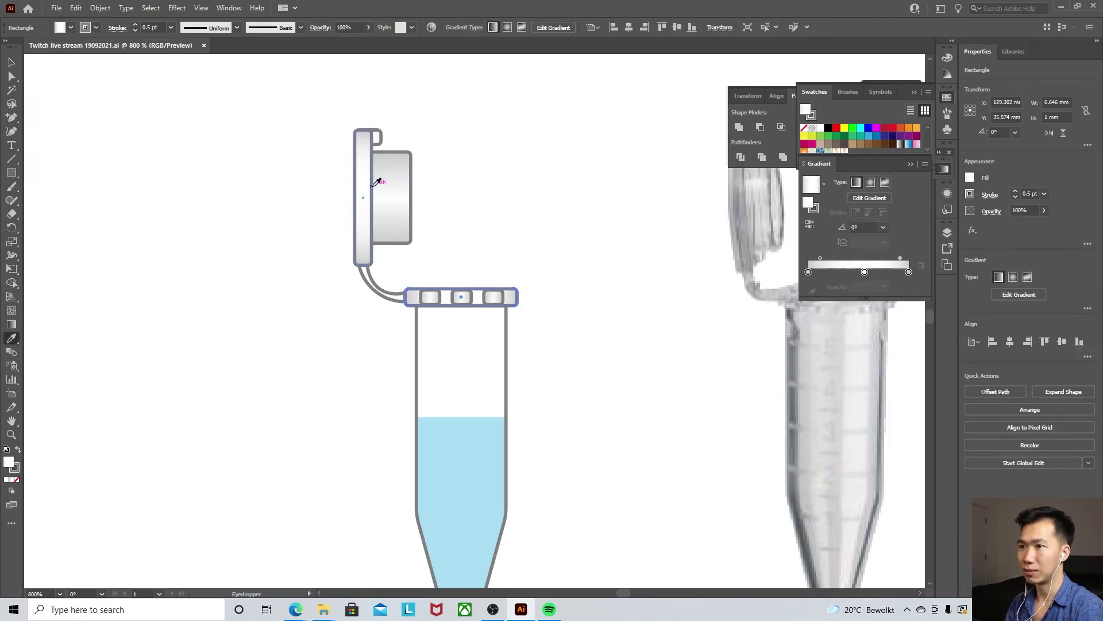
{"action": "left_click_drag", "start_coordinate": [817, 258], "coordinate": [911, 264]}
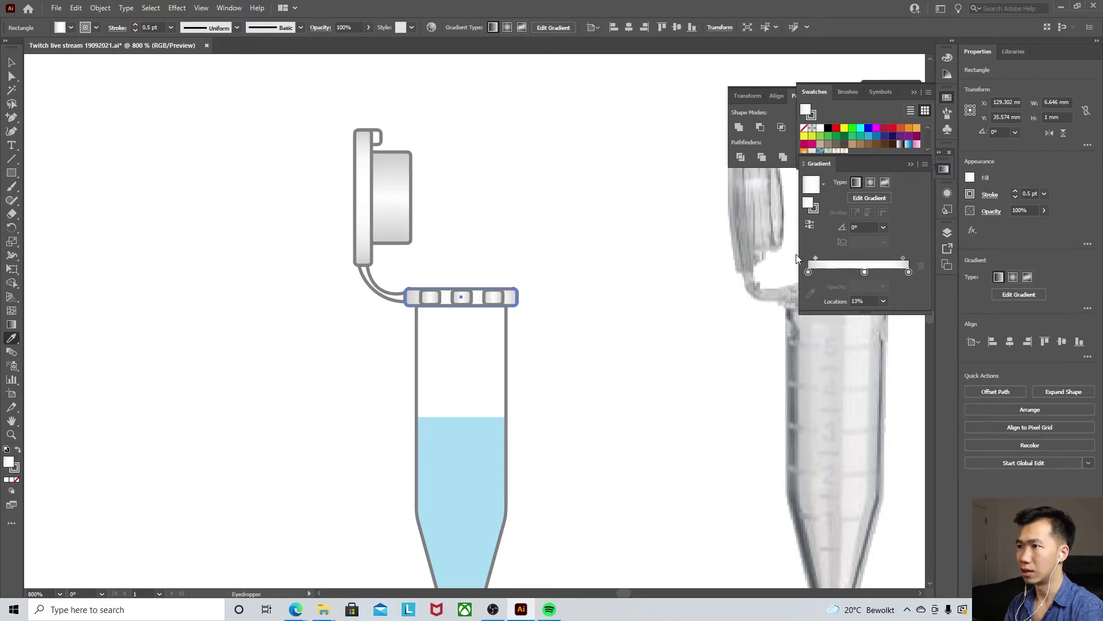
- Fill the tube body with the inner lid rectangle's gradient and lower the body's opacity to about 49%
{"action": "left_click", "coordinate": [928, 147]}
{"action": "left_click_drag", "start_coordinate": [885, 148], "coordinate": [781, 261]}
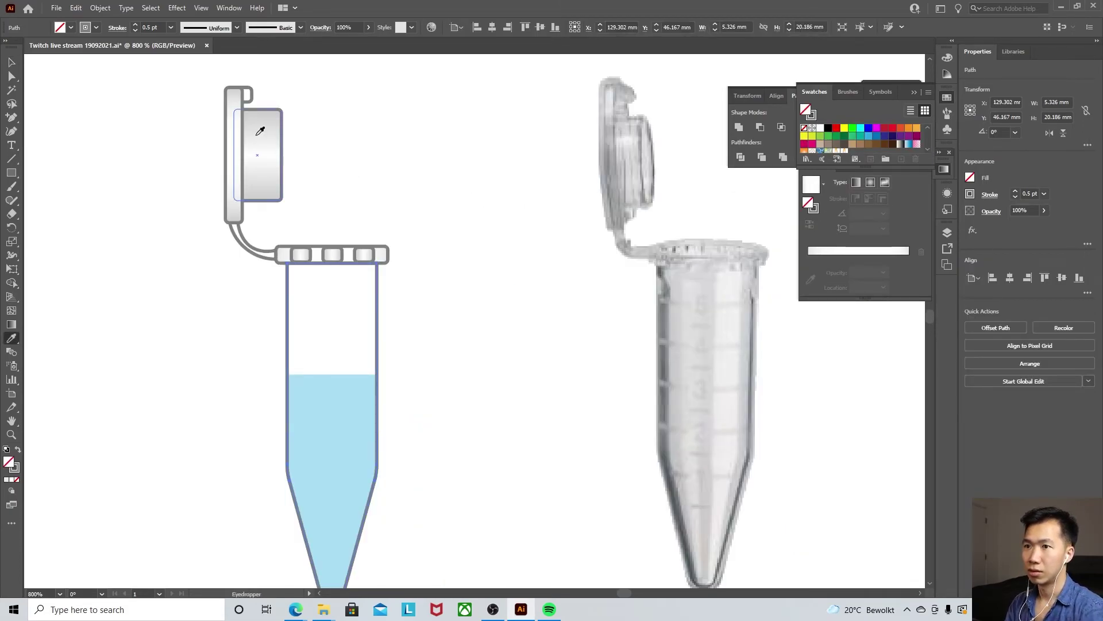
{"action": "left_click", "coordinate": [276, 136]}
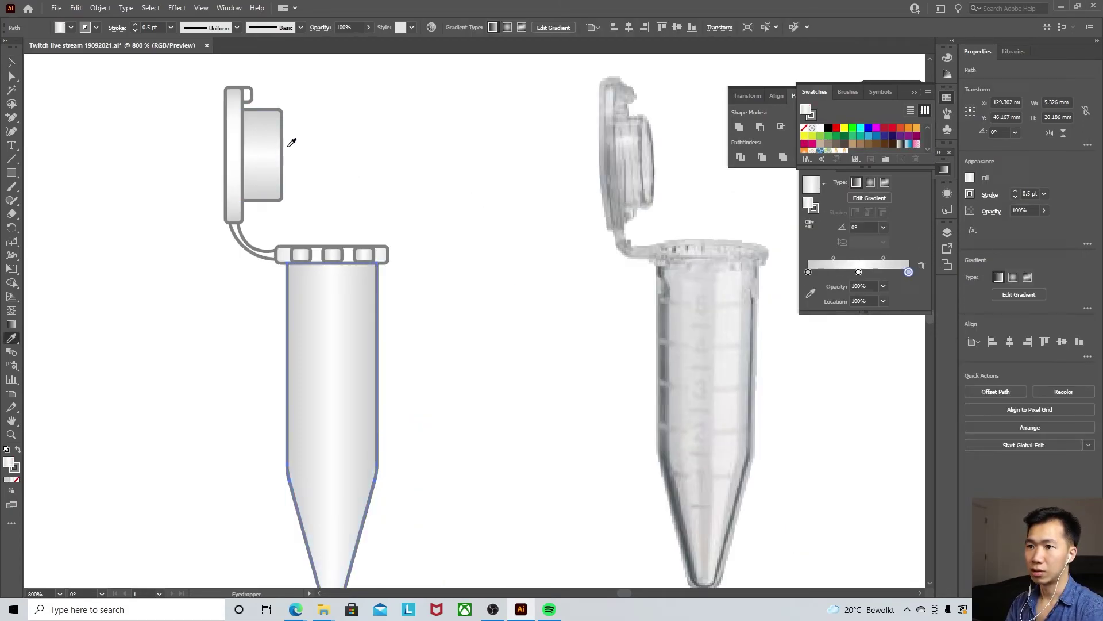
{"action": "left_click", "coordinate": [373, 27]}
{"action": "left_click", "coordinate": [339, 42]}
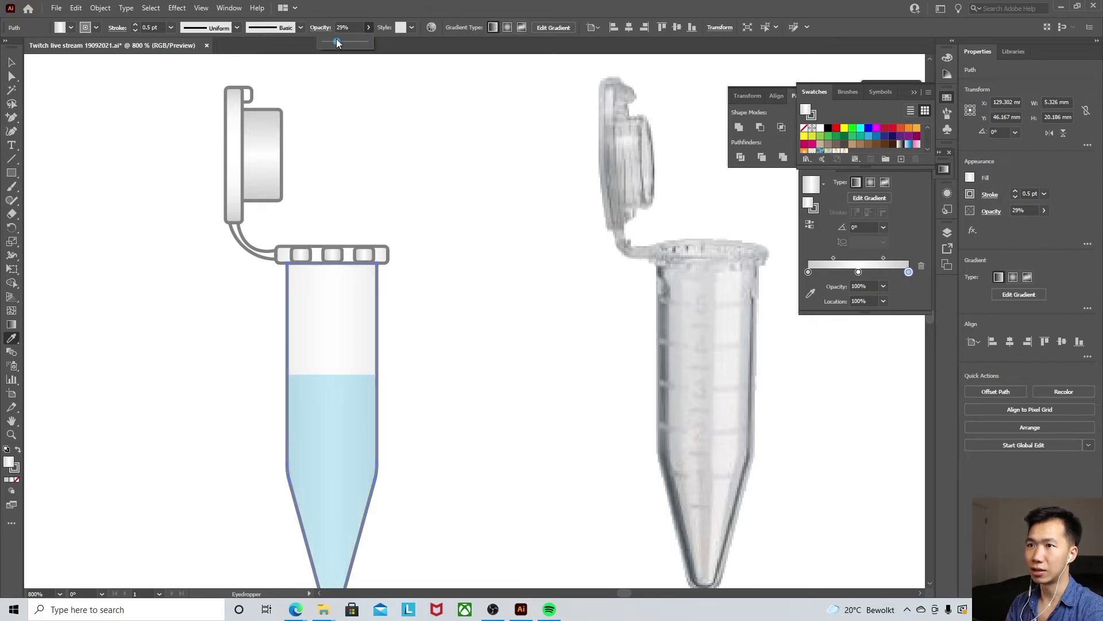
{"action": "left_click_drag", "start_coordinate": [338, 43], "coordinate": [329, 43]}
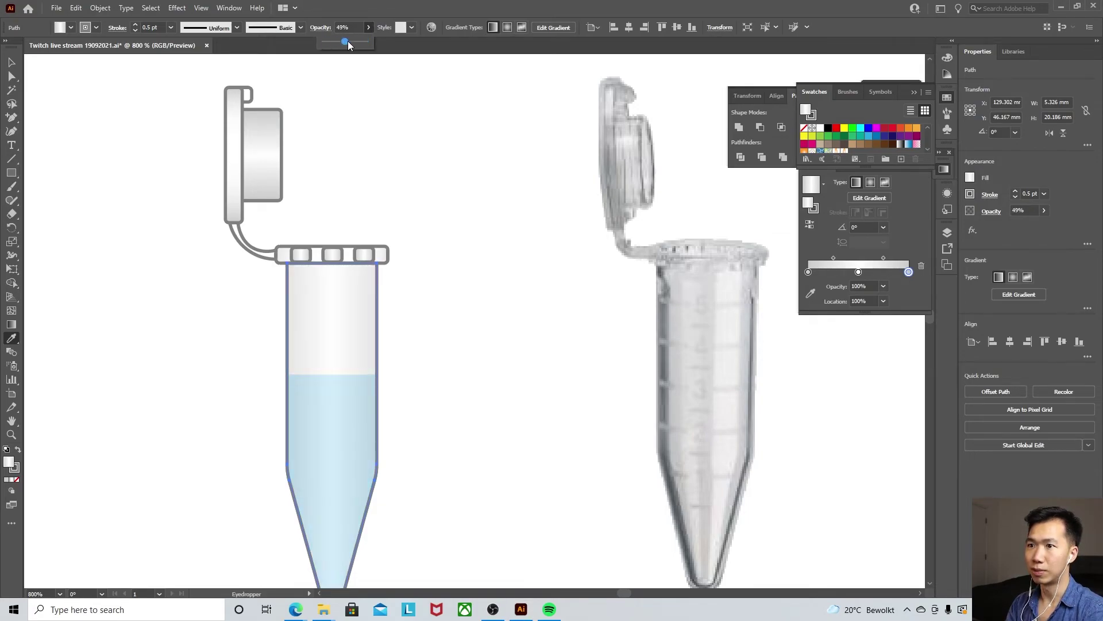
- Fill the liquid with a linear white-to-light-blue gradient at 90°, lightest at the tip, and save the document
{"action": "key", "text": "ctrl+minus"}
{"action": "key", "text": "v"}
{"action": "left_click", "coordinate": [383, 399]}
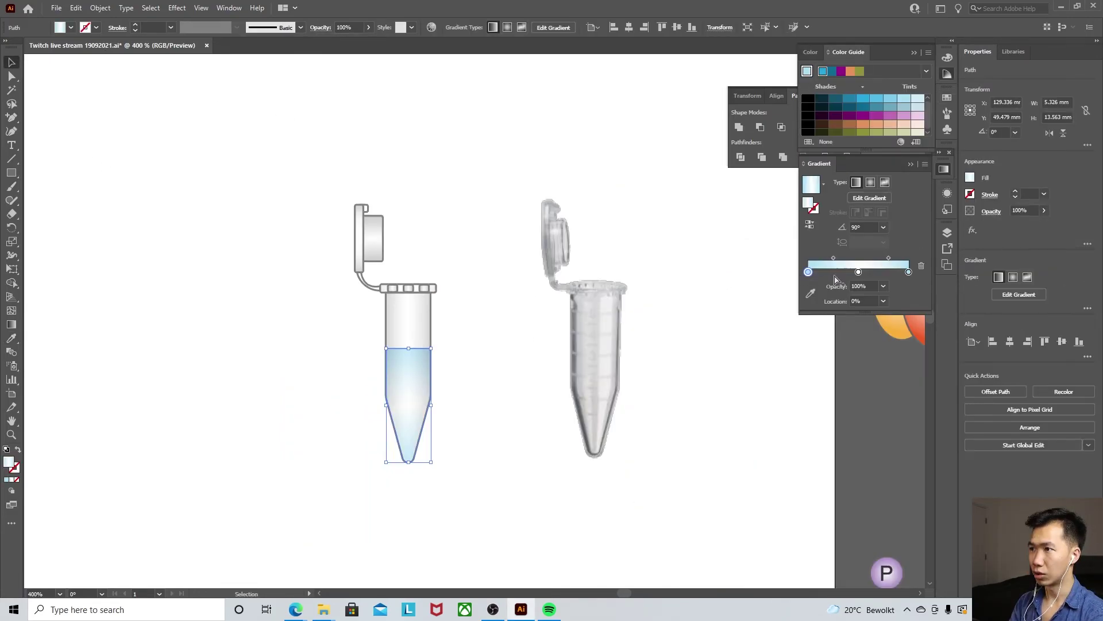
{"action": "left_click_drag", "start_coordinate": [809, 272], "coordinate": [808, 271]}
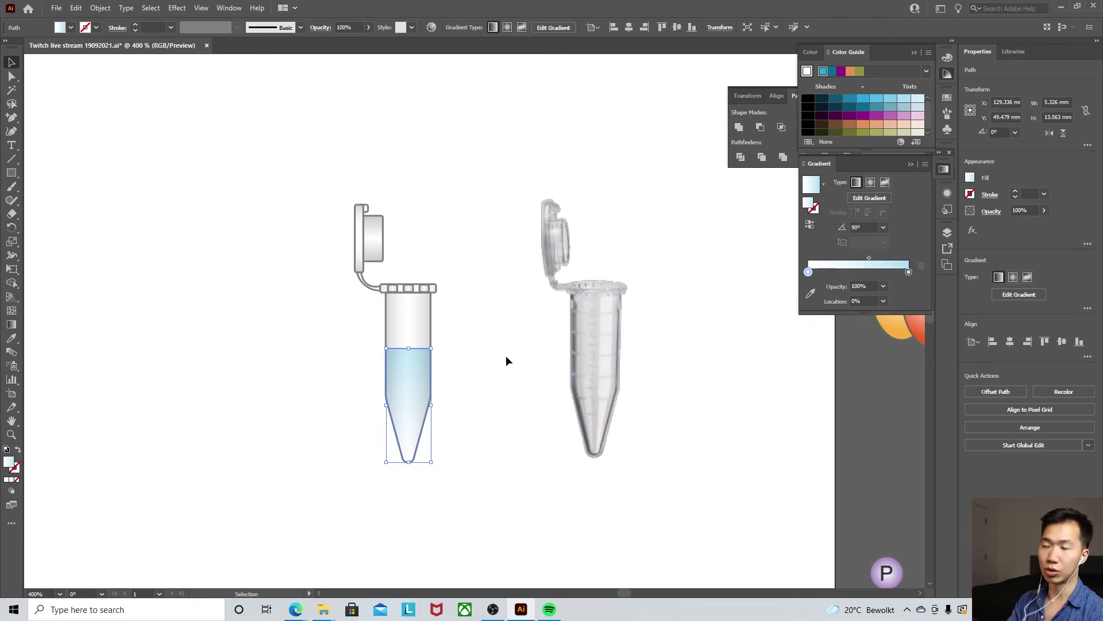
{"action": "left_click", "coordinate": [486, 322]}
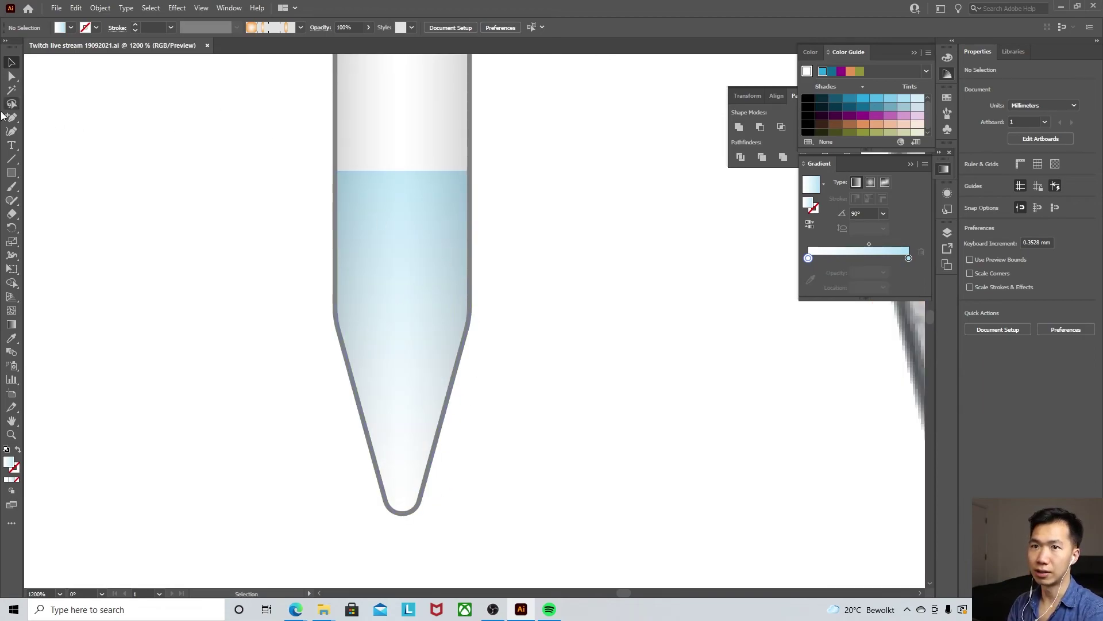
- Create a crescent about 1.42 × 1.09 mm inside the tube's tip from ellipses and fill it with a light blue tint
{"action": "left_click", "coordinate": [12, 173]}
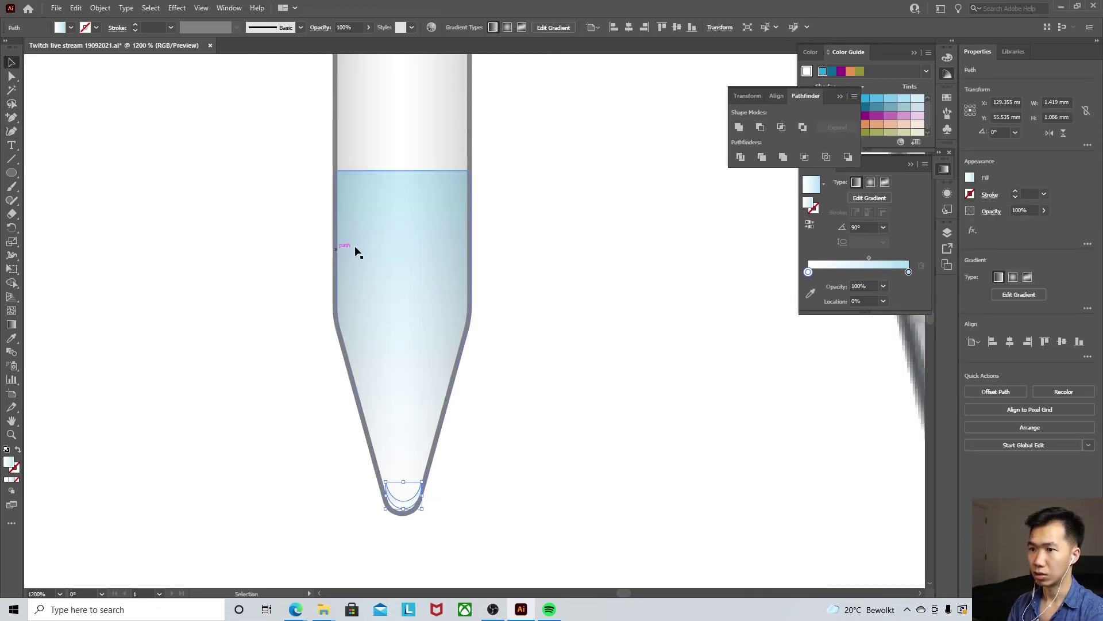
{"action": "left_click", "coordinate": [863, 99]}
{"action": "left_click", "coordinate": [863, 100]}
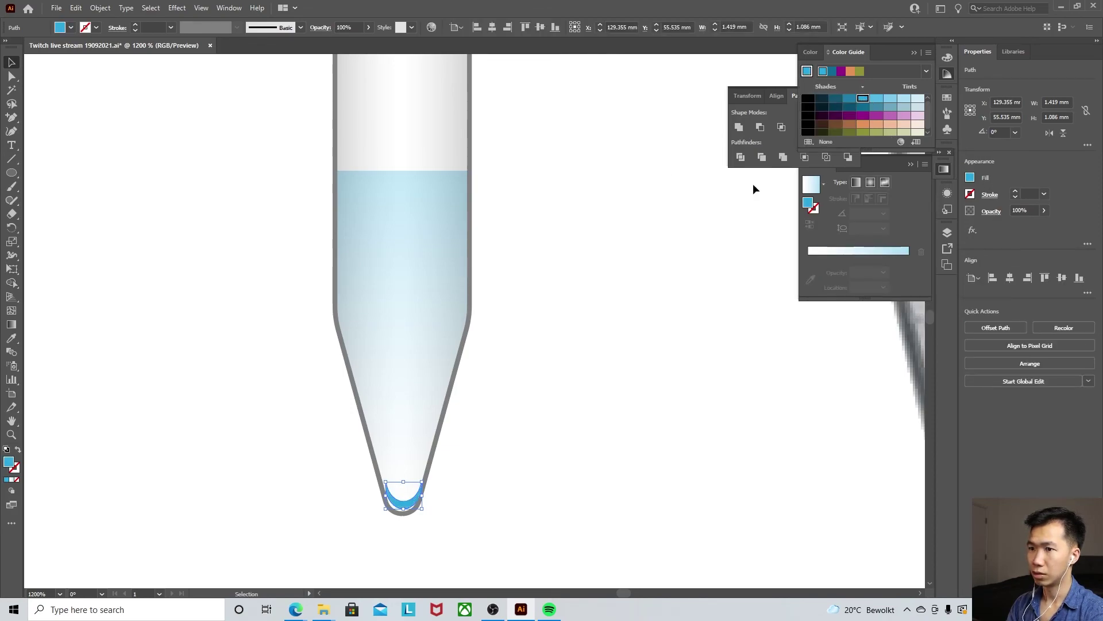
{"action": "left_click", "coordinate": [890, 99]}
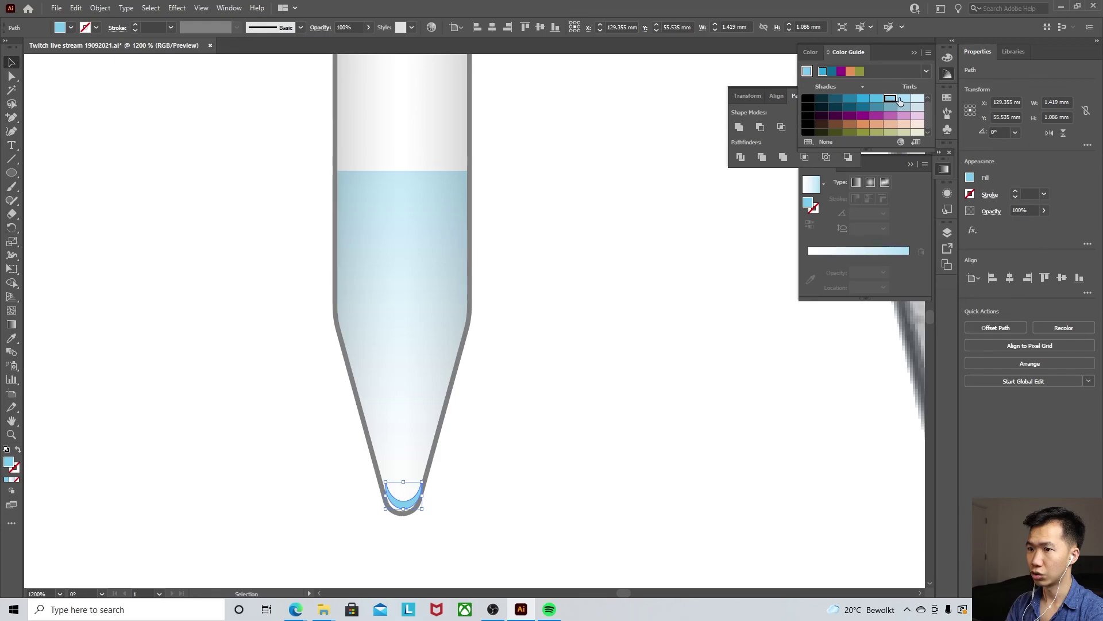
{"action": "left_click", "coordinate": [901, 99]}
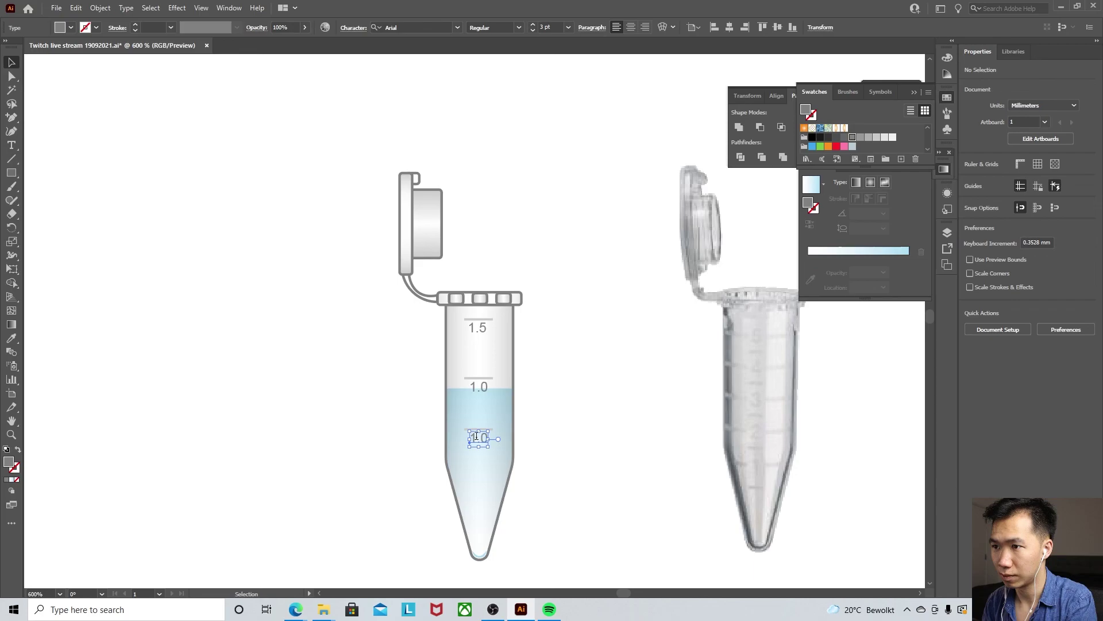
- Place small grey 3 pt Arial volume labels on the tube, "1.5" near the rim and another lower down, and save
{"action": "left_click_drag", "start_coordinate": [478, 389], "coordinate": [478, 399]}
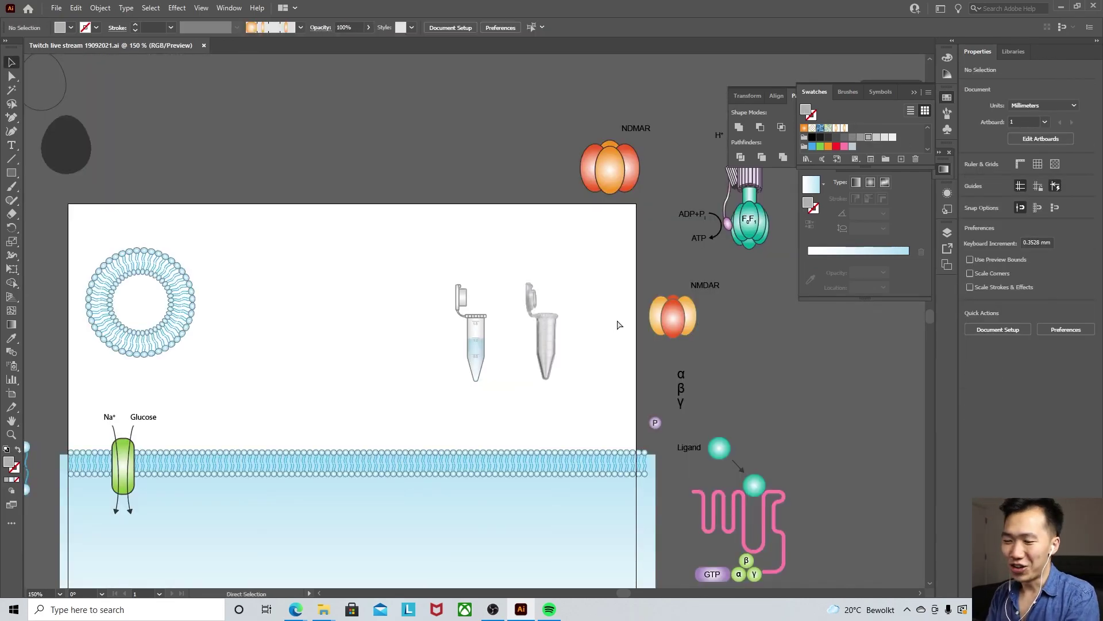